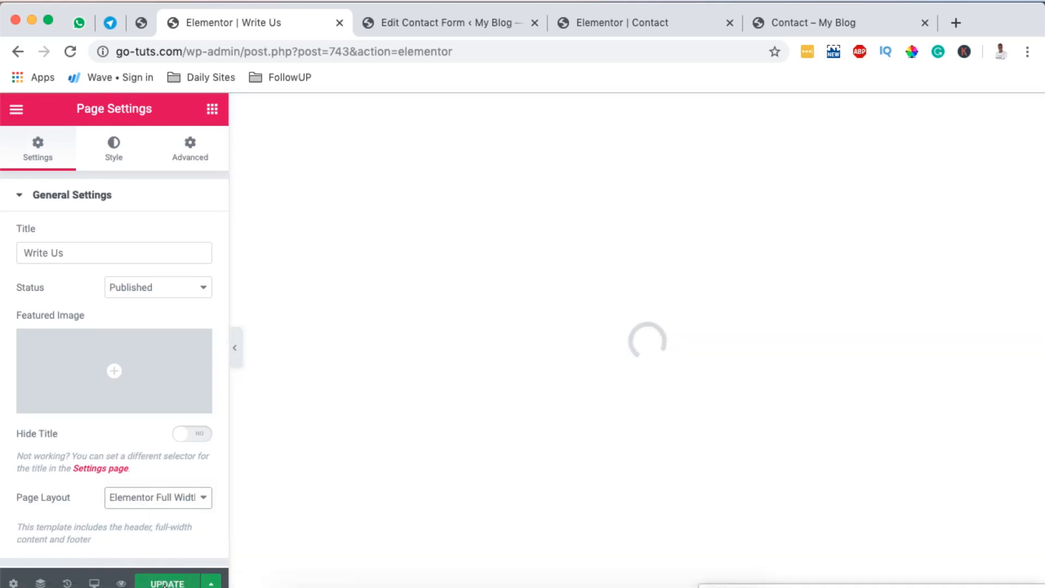
Step: Update the Write Us page with the Elementor Full Width layout
{"action": "left_click", "coordinate": [164, 584]}
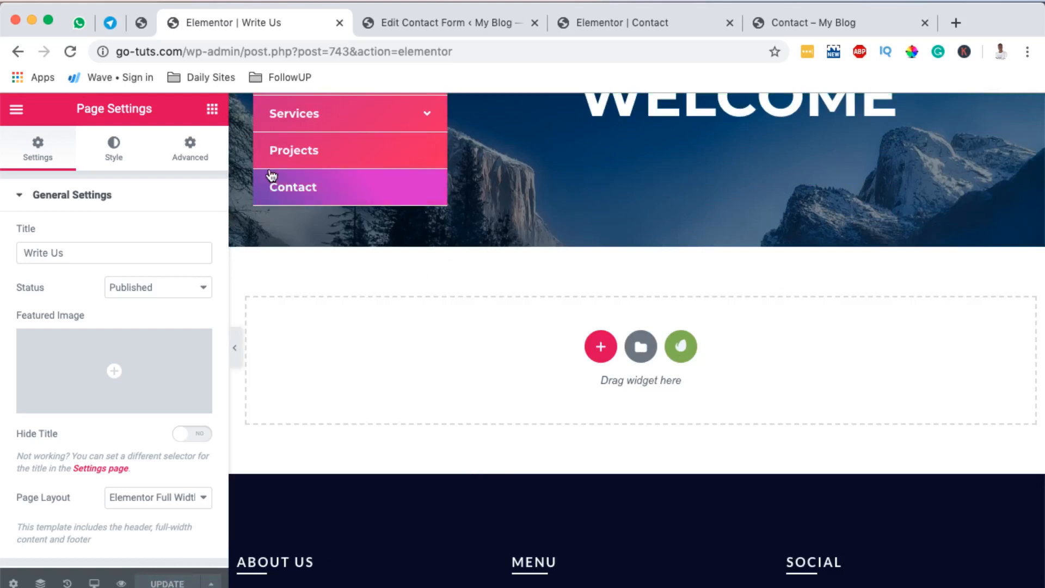
Step: Search the WordPress plugin directory for "contact form 7" from the site's dashboard
{"action": "left_click", "coordinate": [140, 23]}
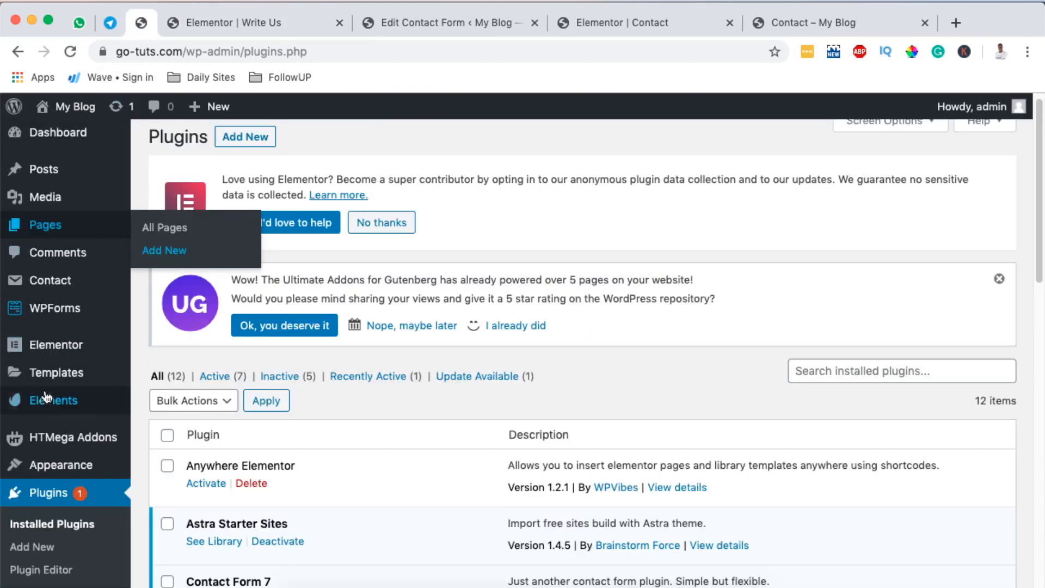
{"action": "left_click", "coordinate": [32, 547]}
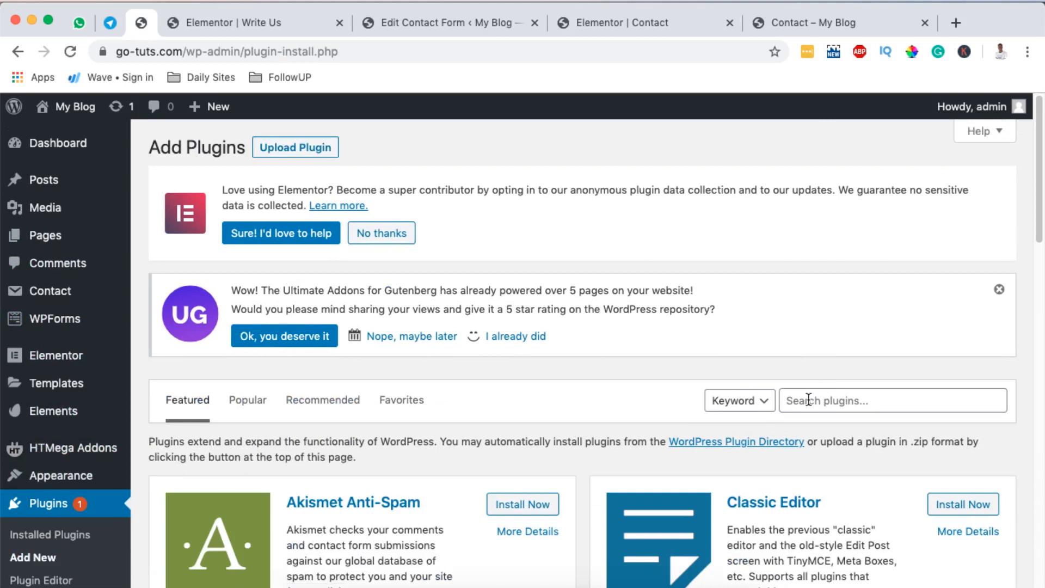
{"action": "left_click", "coordinate": [809, 400]}
{"action": "type", "text": "con"}
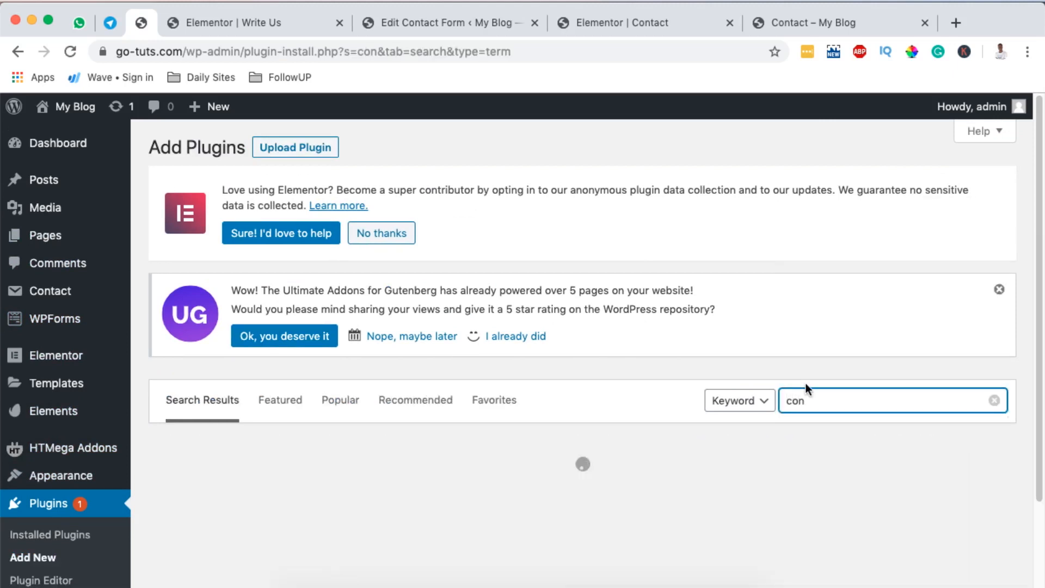
{"action": "scroll", "coordinate": [777, 392], "scroll_direction": "down", "scroll_amount": 3}
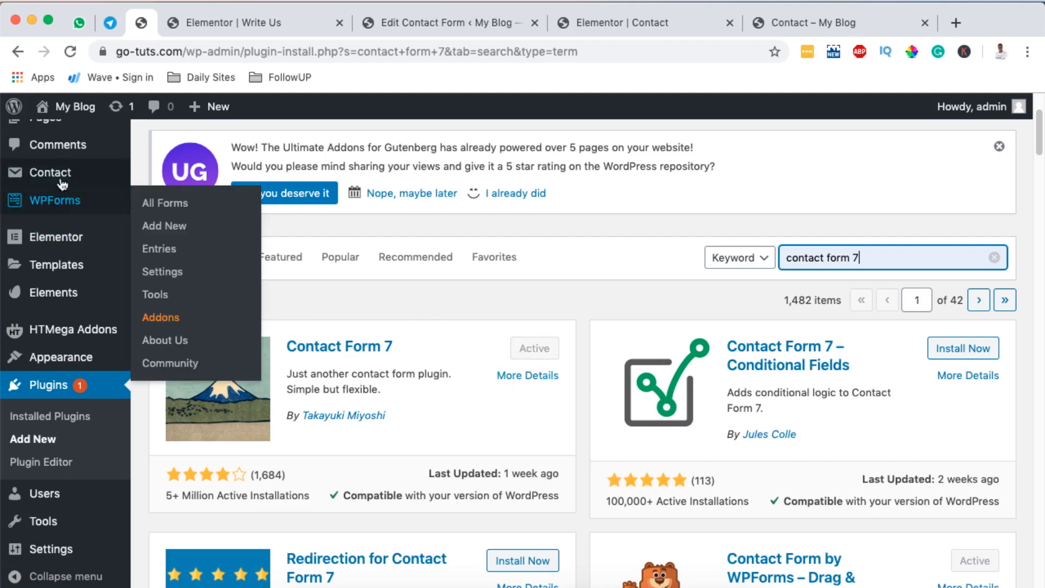
Step: Open Contact form 1 for editing from the Contact Form 7 list of forms
{"action": "scroll", "coordinate": [52, 187], "scroll_direction": "up", "scroll_amount": 2}
{"action": "mouse_move", "coordinate": [60, 239]}
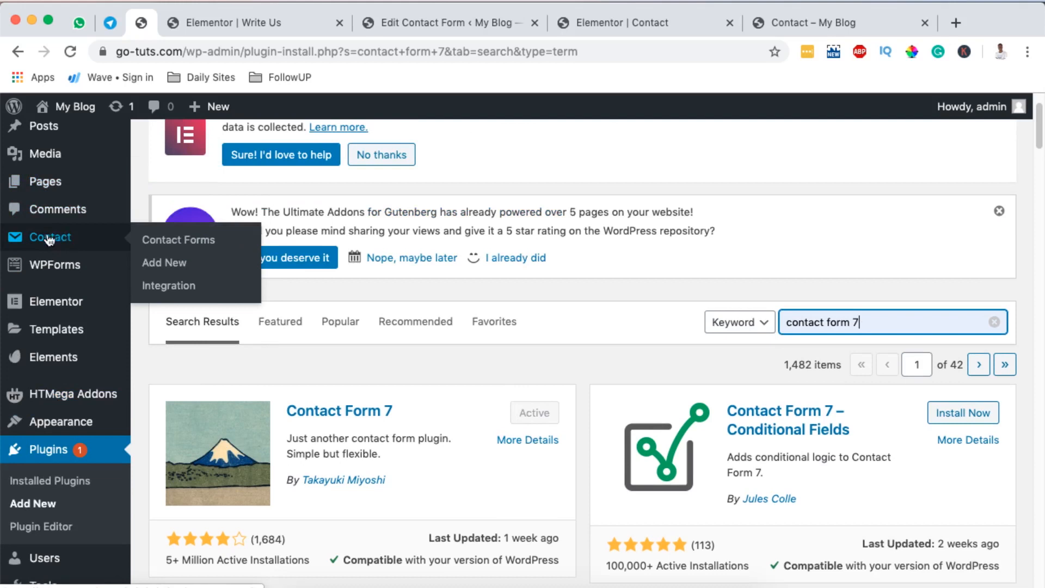
{"action": "left_click", "coordinate": [50, 240]}
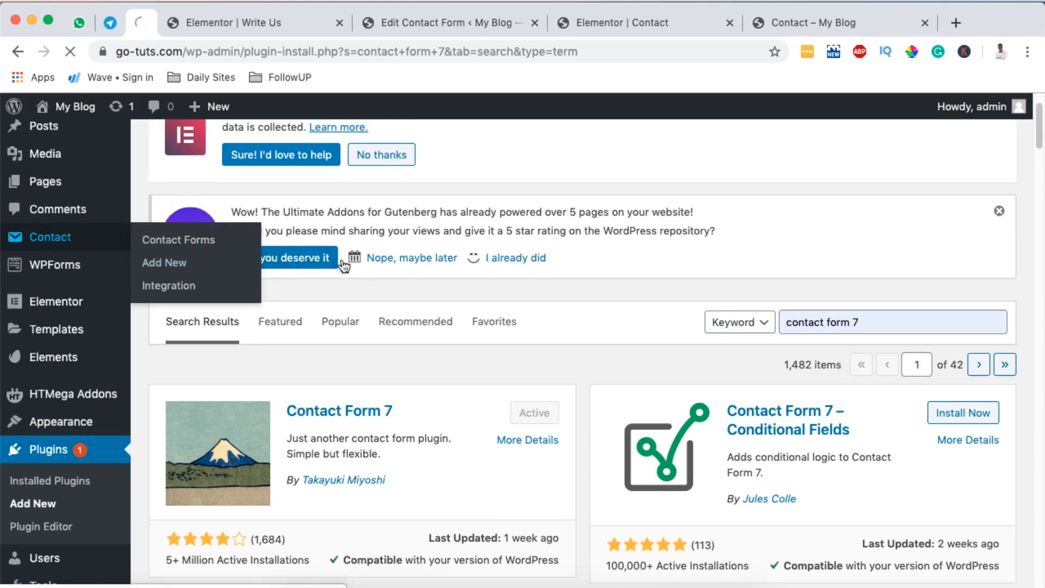
{"action": "mouse_move", "coordinate": [175, 462]}
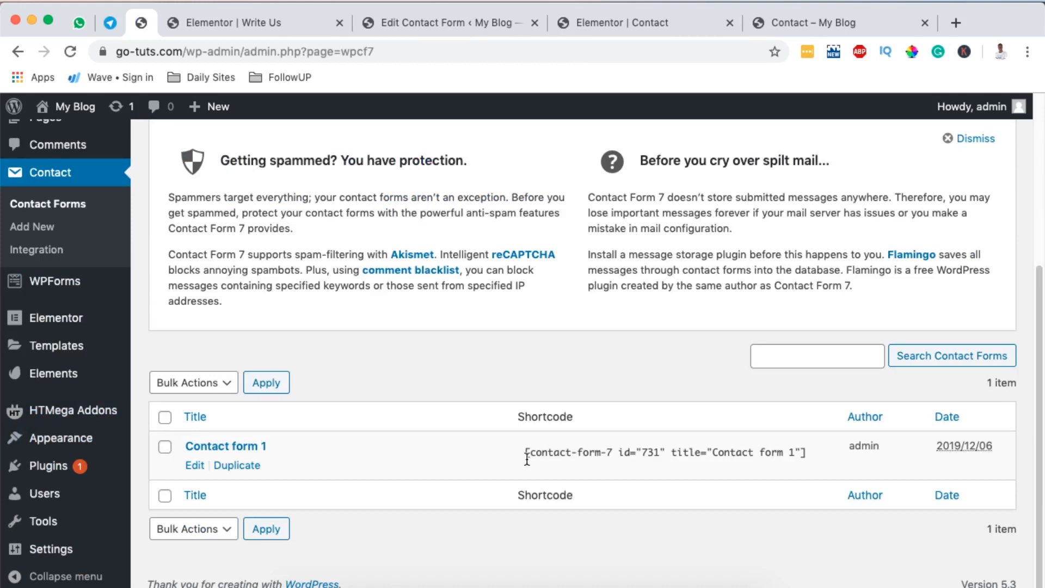
{"action": "left_click", "coordinate": [194, 466]}
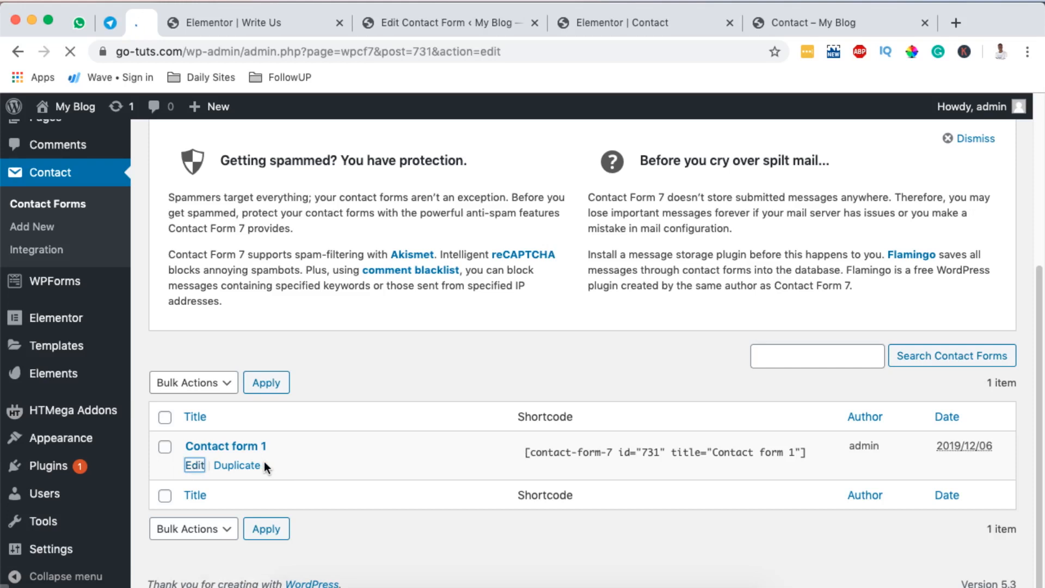
{"action": "scroll", "coordinate": [264, 461], "scroll_direction": "down", "scroll_amount": 5}
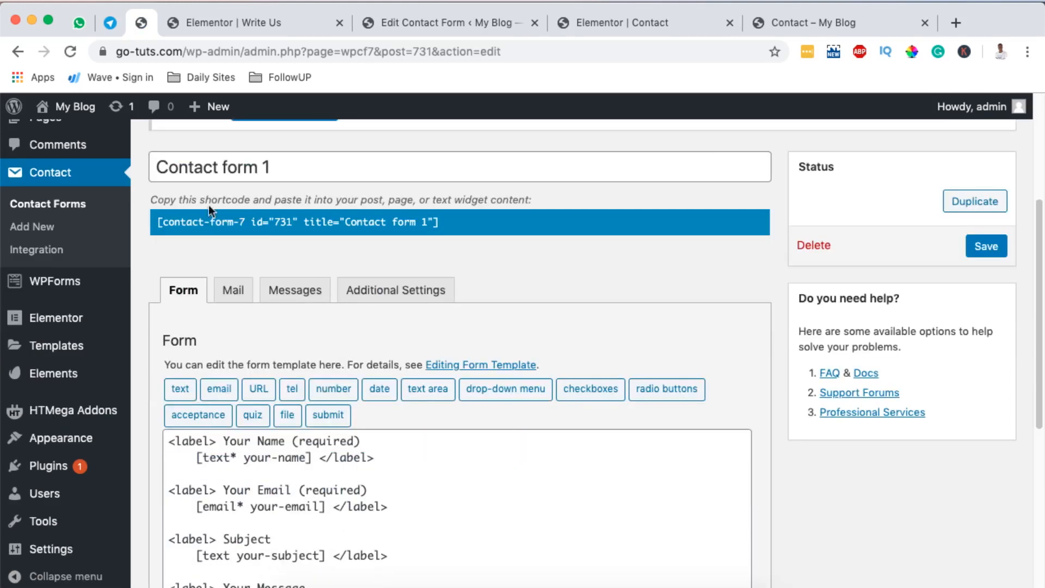
Step: Examine the form's mail settings, including the recipient, sender, subject, additional headers and message body
{"action": "scroll", "coordinate": [397, 314], "scroll_direction": "down", "scroll_amount": 4}
{"action": "scroll", "coordinate": [438, 341], "scroll_direction": "up", "scroll_amount": 1}
{"action": "left_click", "coordinate": [232, 164]}
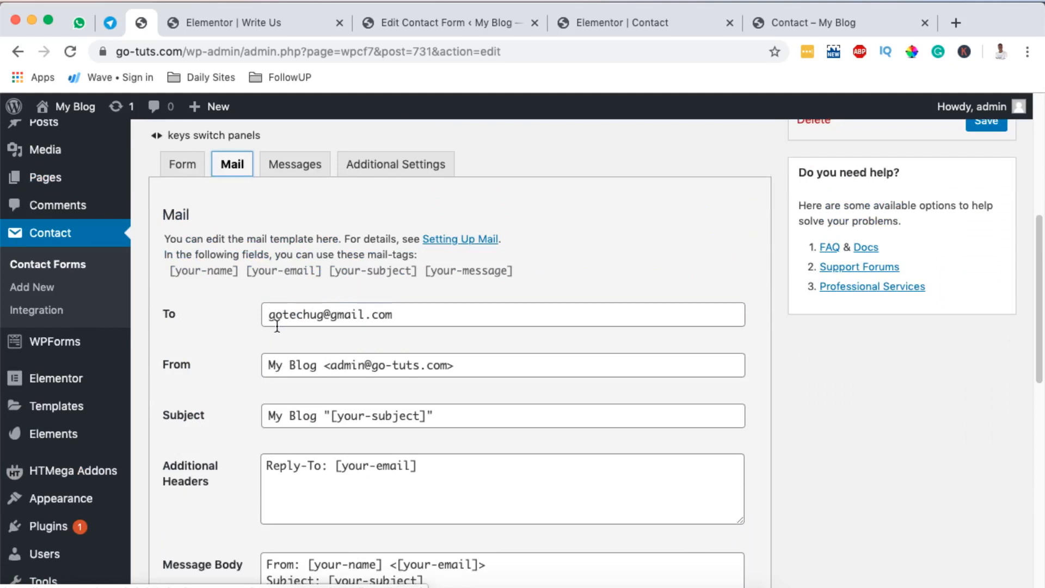
{"action": "triple_click", "coordinate": [322, 318]}
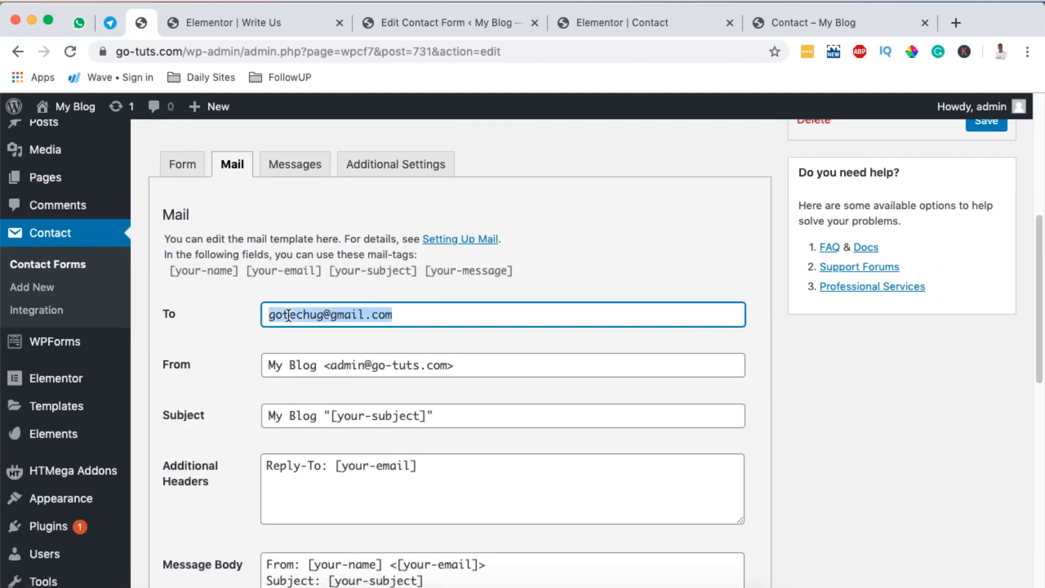
{"action": "double_click", "coordinate": [320, 314]}
{"action": "double_click", "coordinate": [337, 316]}
{"action": "left_click", "coordinate": [179, 369]}
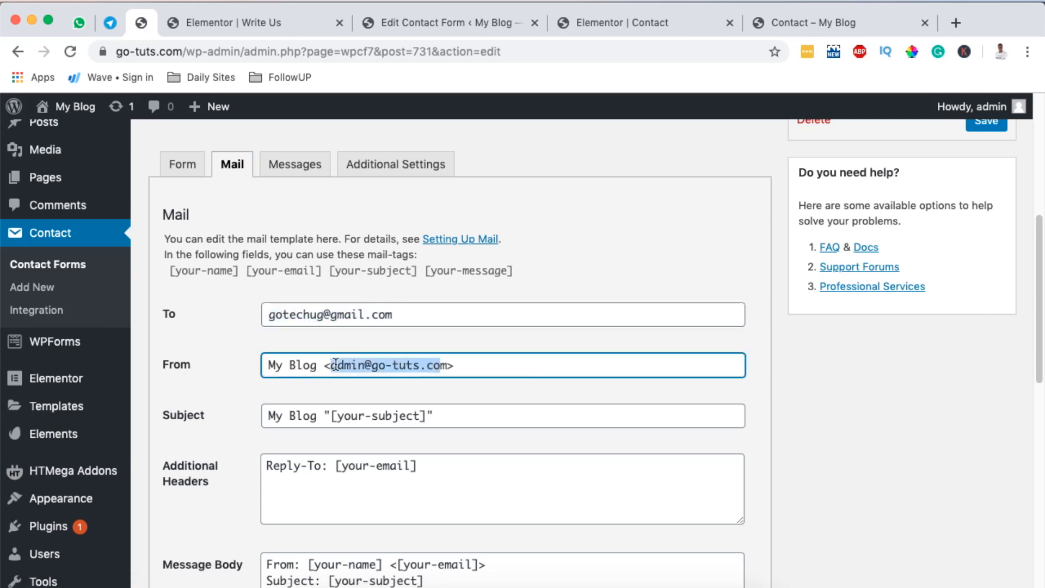
{"action": "left_click_drag", "start_coordinate": [332, 366], "coordinate": [448, 365]}
{"action": "left_click", "coordinate": [336, 416]}
{"action": "scroll", "coordinate": [292, 417], "scroll_direction": "down", "scroll_amount": 2}
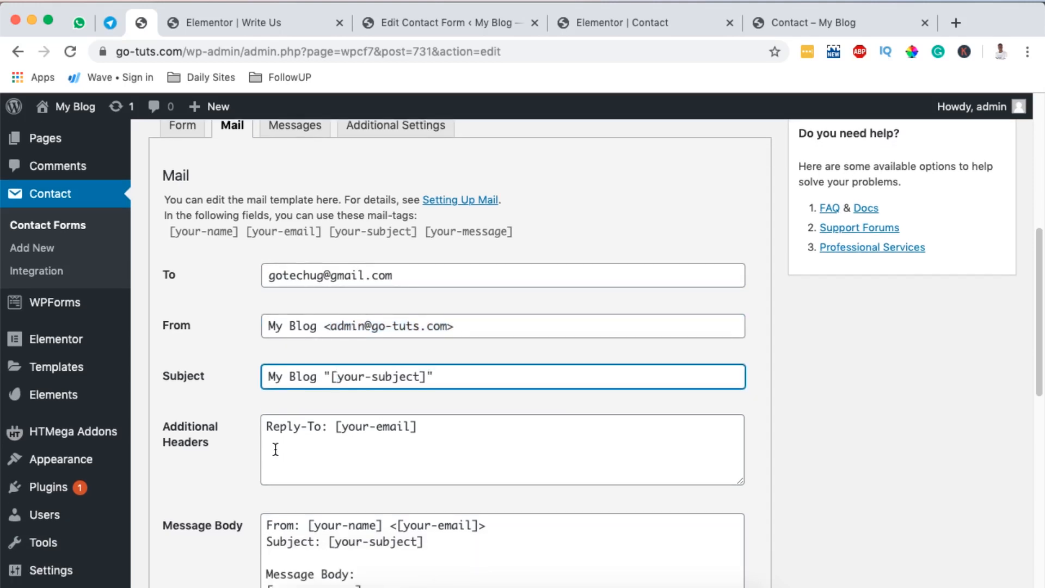
{"action": "scroll", "coordinate": [283, 440], "scroll_direction": "down", "scroll_amount": 10}
{"action": "scroll", "coordinate": [335, 419], "scroll_direction": "down", "scroll_amount": 9}
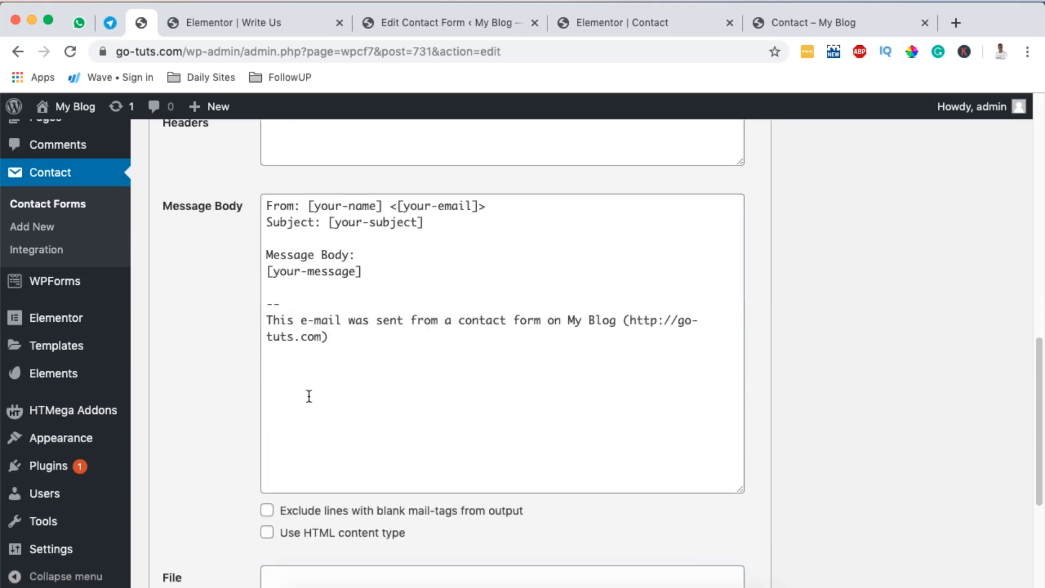
{"action": "scroll", "coordinate": [420, 381], "scroll_direction": "up", "scroll_amount": 20}
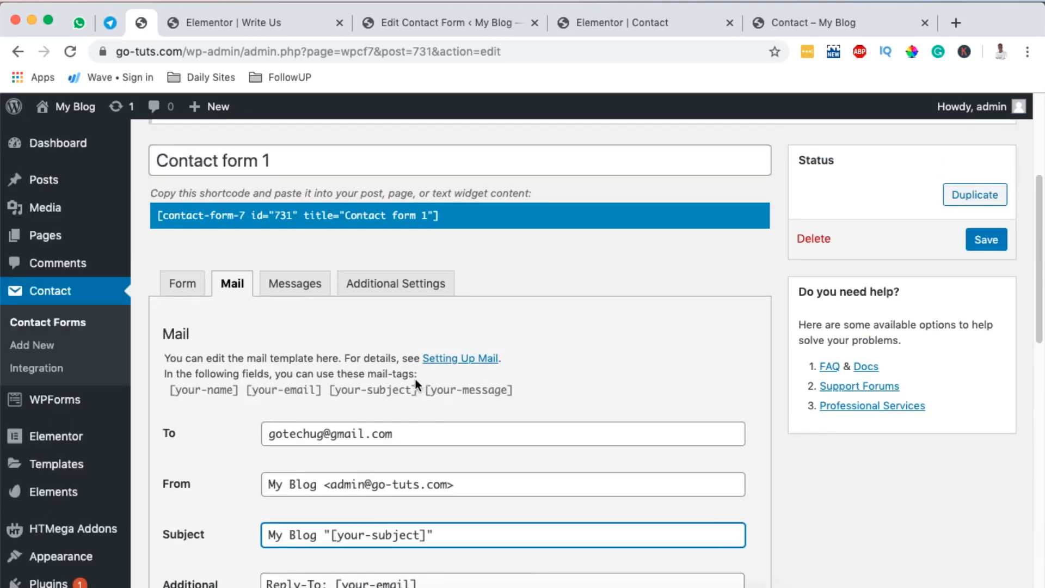
Step: Insert a checkboxes tag with its default settings into the form template
{"action": "left_click", "coordinate": [181, 288]}
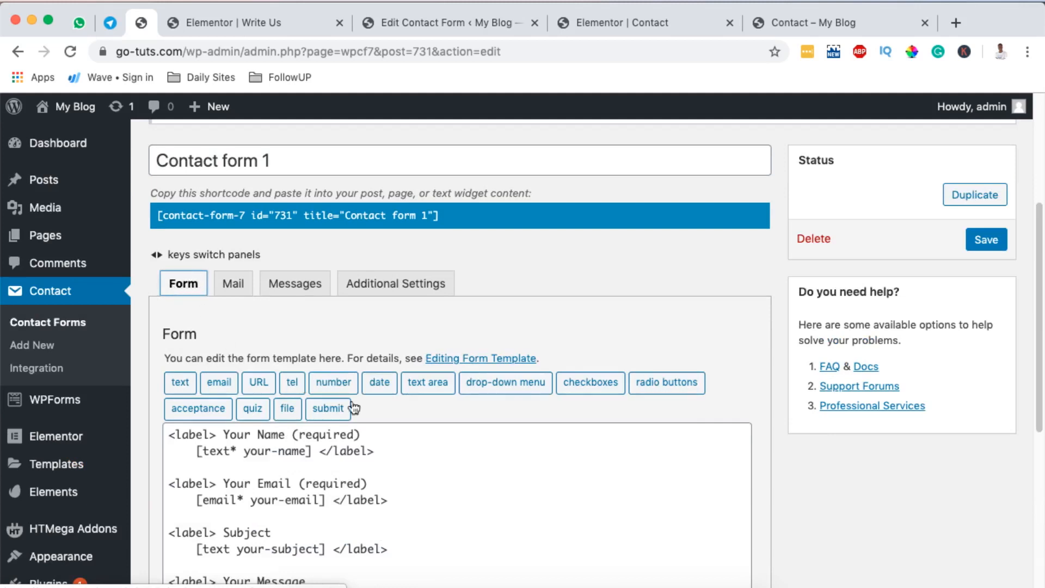
{"action": "scroll", "coordinate": [490, 427], "scroll_direction": "down", "scroll_amount": 5}
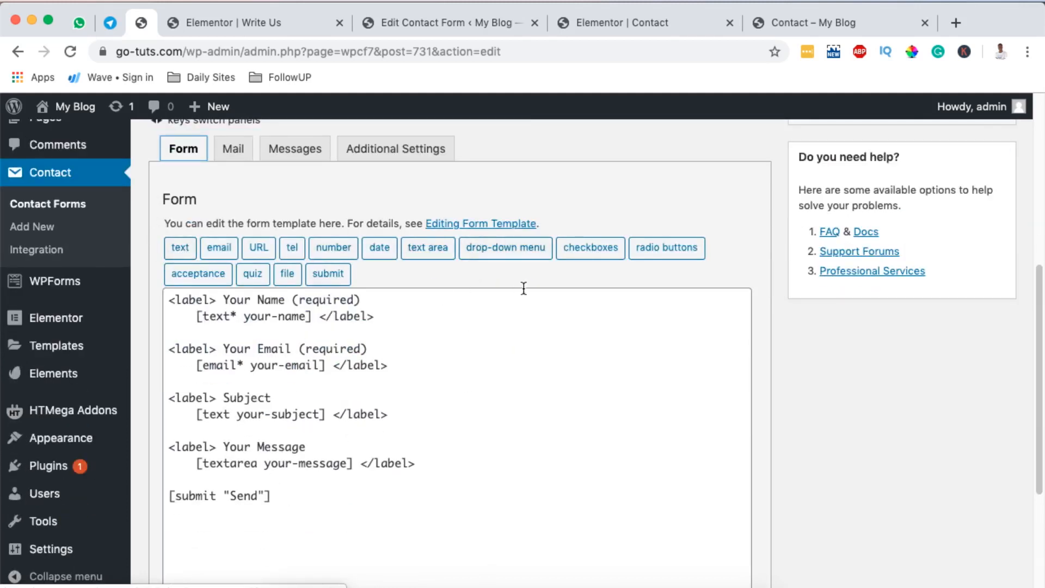
{"action": "left_click", "coordinate": [588, 253]}
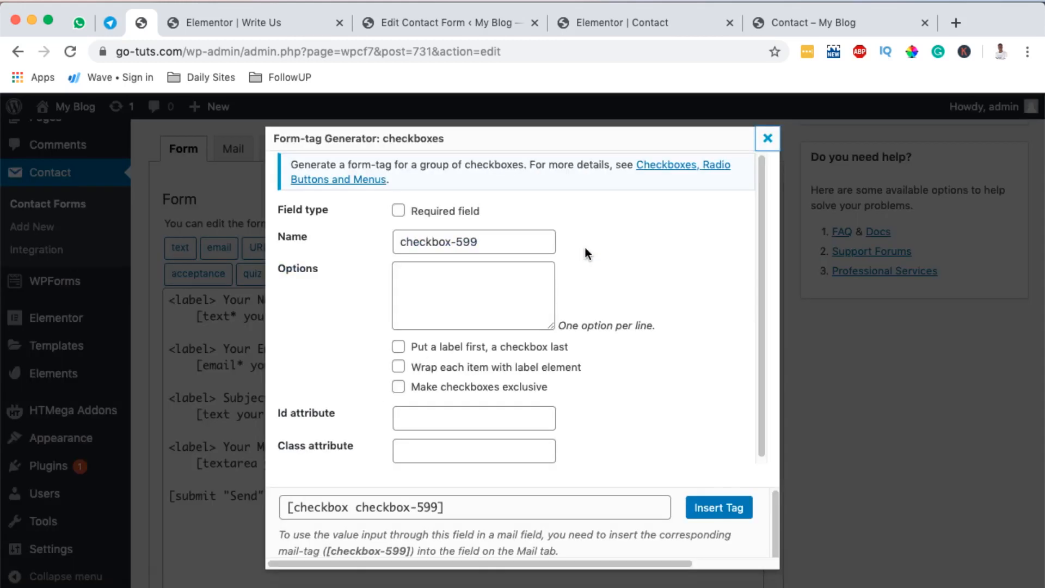
{"action": "left_click", "coordinate": [430, 243]}
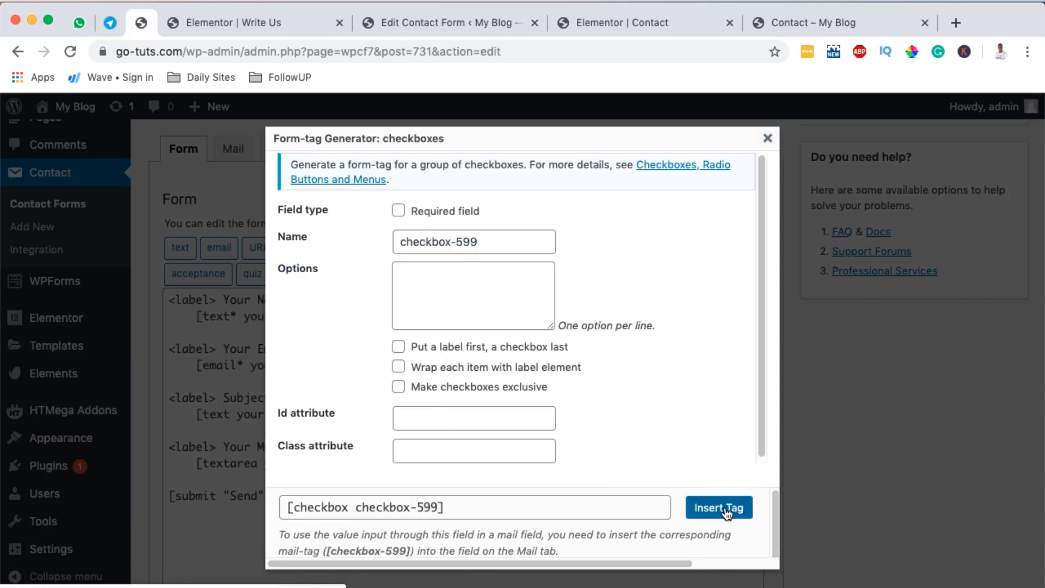
{"action": "left_click", "coordinate": [721, 508]}
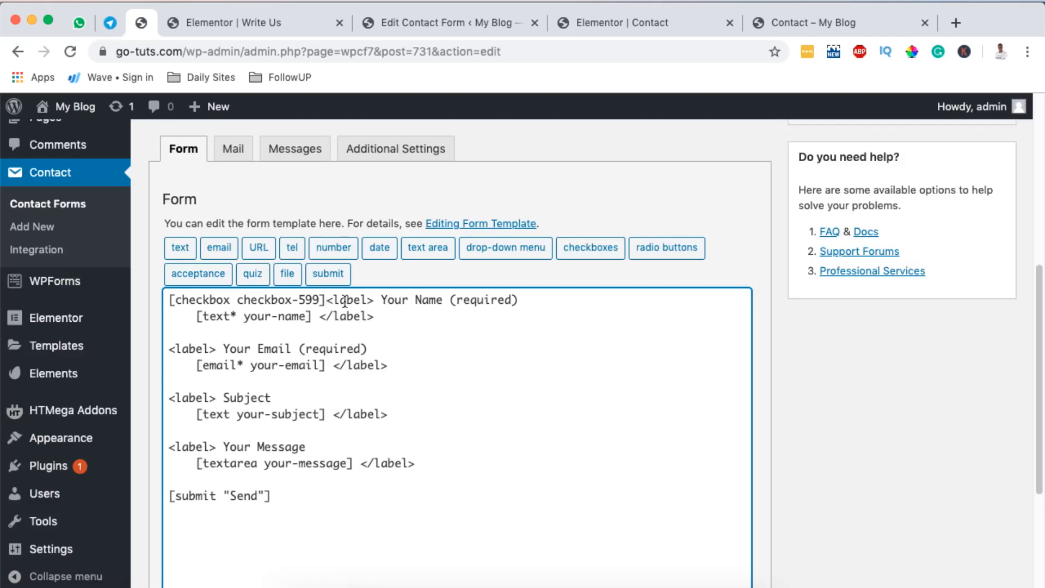
Step: Move the checkboxes tag to a new line below the submit tag, and remove it again
{"action": "left_click_drag", "start_coordinate": [325, 301], "coordinate": [162, 302]}
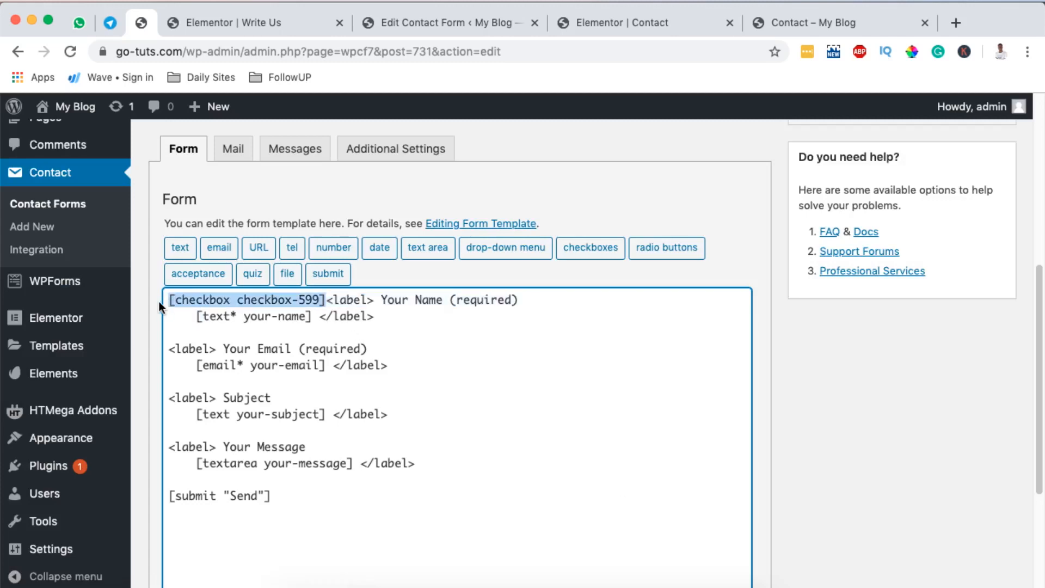
{"action": "key", "text": "super+x"}
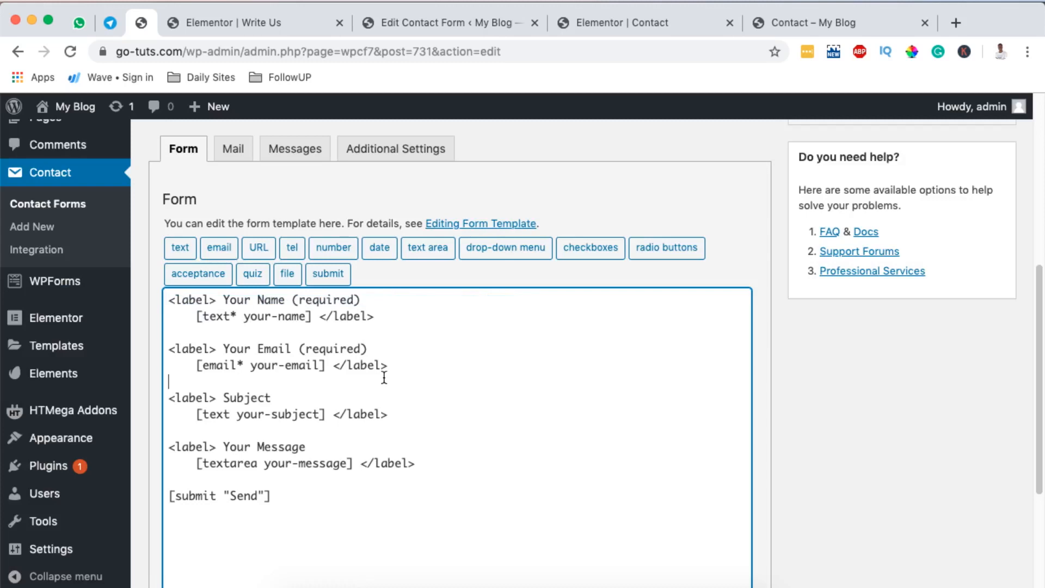
{"action": "left_click", "coordinate": [316, 440]}
{"action": "left_click", "coordinate": [289, 524]}
{"action": "key", "text": "Return"}
{"action": "key", "text": "super+v"}
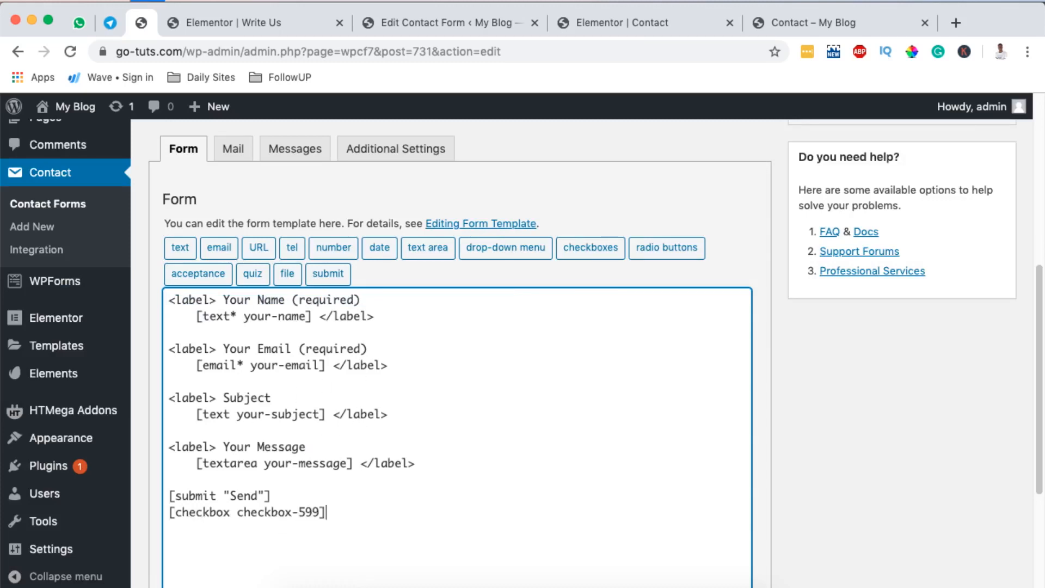
{"action": "triple_click", "coordinate": [283, 516]}
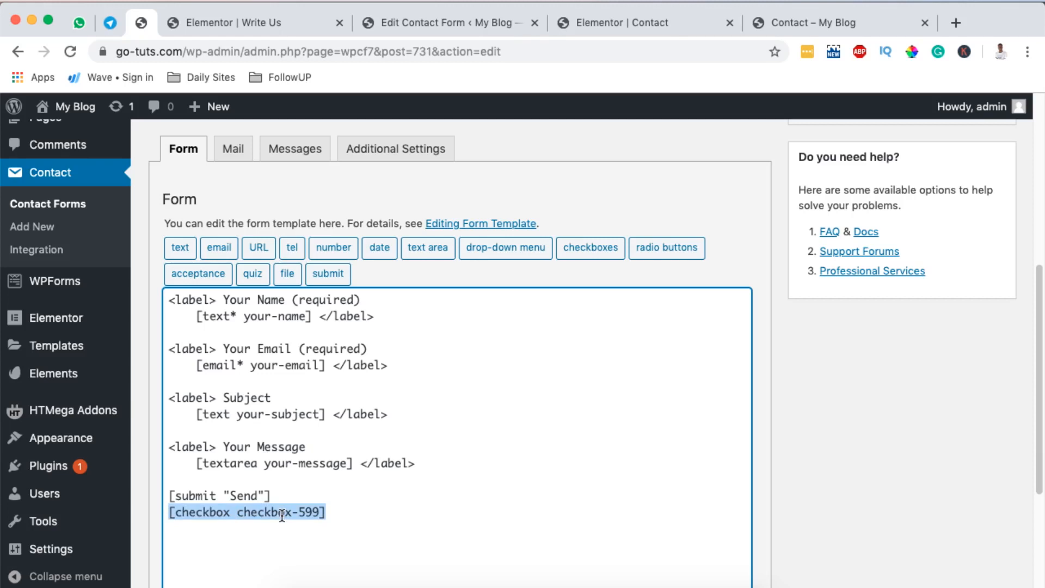
{"action": "key", "text": "super+x"}
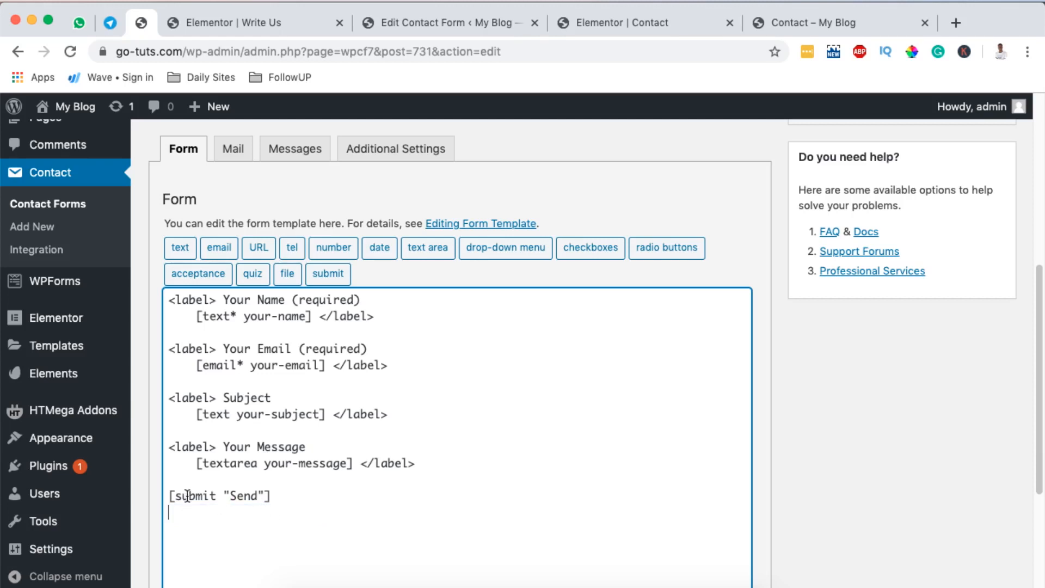
Step: Examine the submit tag and the message, subject, email and name labels in the form template
{"action": "left_click_drag", "start_coordinate": [188, 497], "coordinate": [222, 499]}
{"action": "left_click_drag", "start_coordinate": [238, 441], "coordinate": [307, 447]}
{"action": "left_click_drag", "start_coordinate": [234, 394], "coordinate": [280, 399]}
{"action": "left_click_drag", "start_coordinate": [223, 349], "coordinate": [280, 350]}
{"action": "left_click_drag", "start_coordinate": [230, 299], "coordinate": [319, 306]}
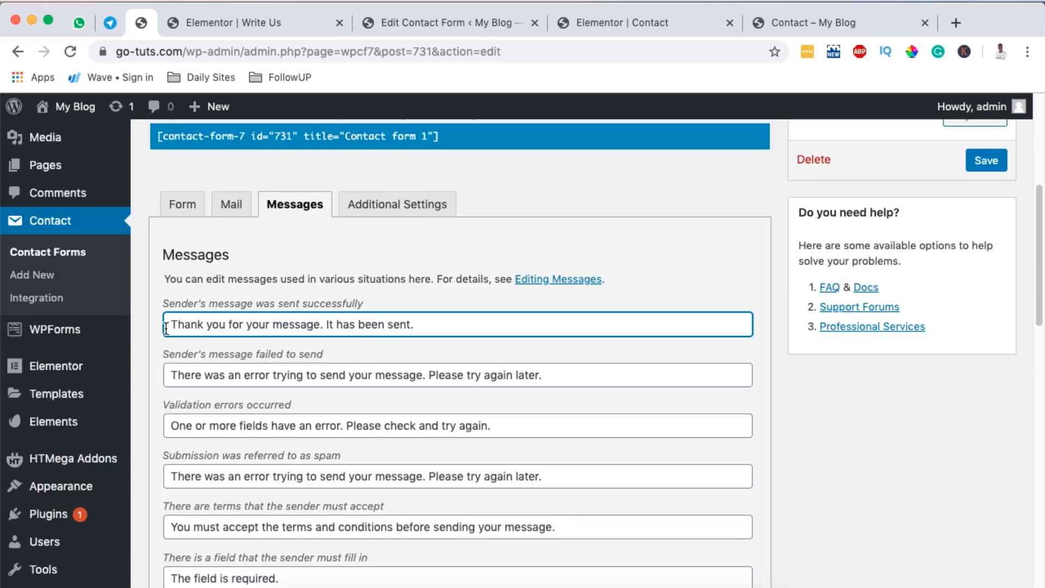
Step: Examine the form's notification messages, from the successful-send text to the validation and upload error texts
{"action": "left_click_drag", "start_coordinate": [166, 329], "coordinate": [393, 325]}
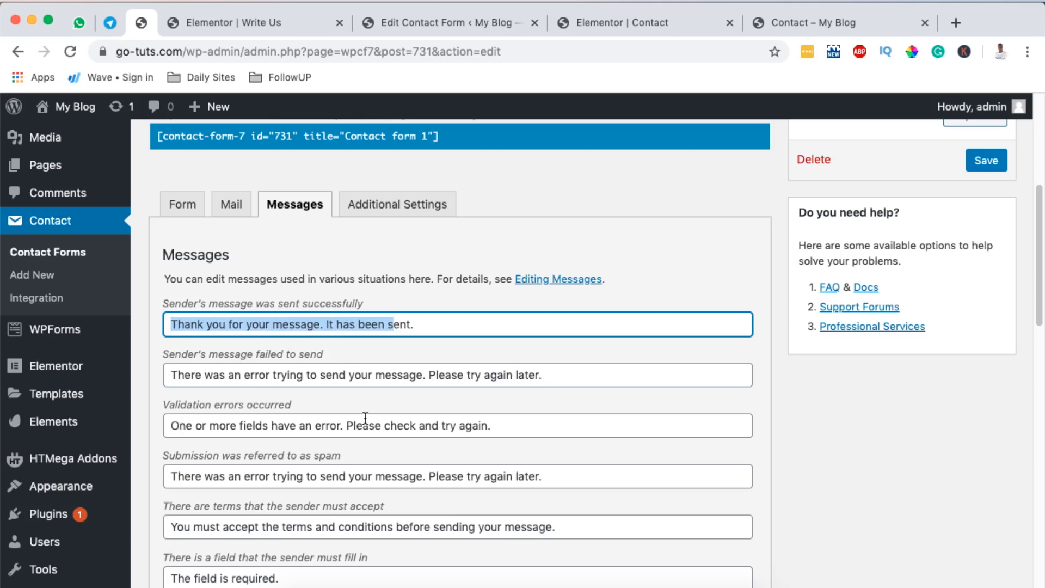
{"action": "scroll", "coordinate": [365, 417], "scroll_direction": "down", "scroll_amount": 1}
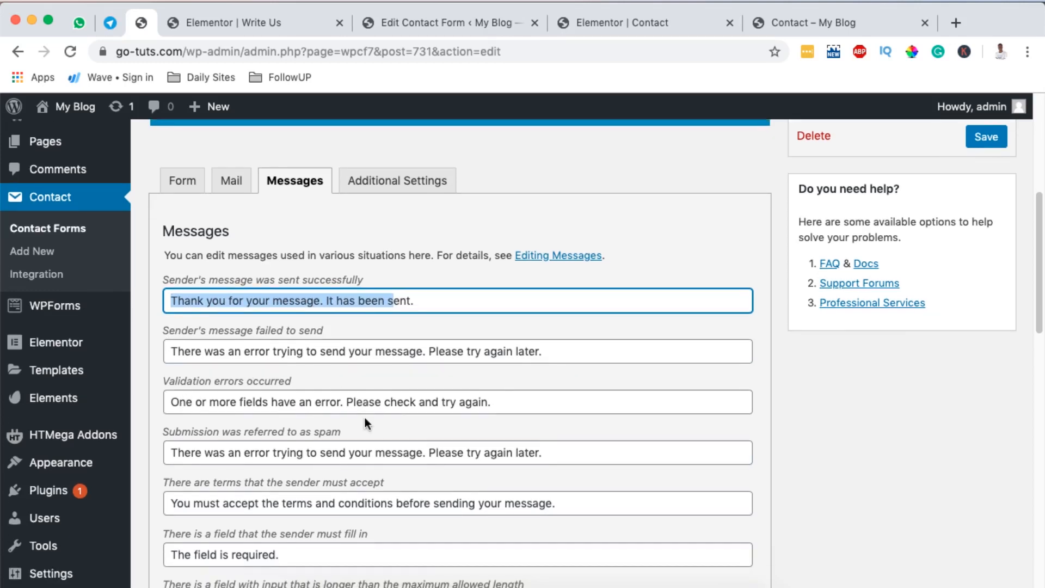
{"action": "scroll", "coordinate": [246, 421], "scroll_direction": "down", "scroll_amount": 4}
{"action": "left_click_drag", "start_coordinate": [197, 452], "coordinate": [220, 452]}
{"action": "left_click", "coordinate": [253, 507]}
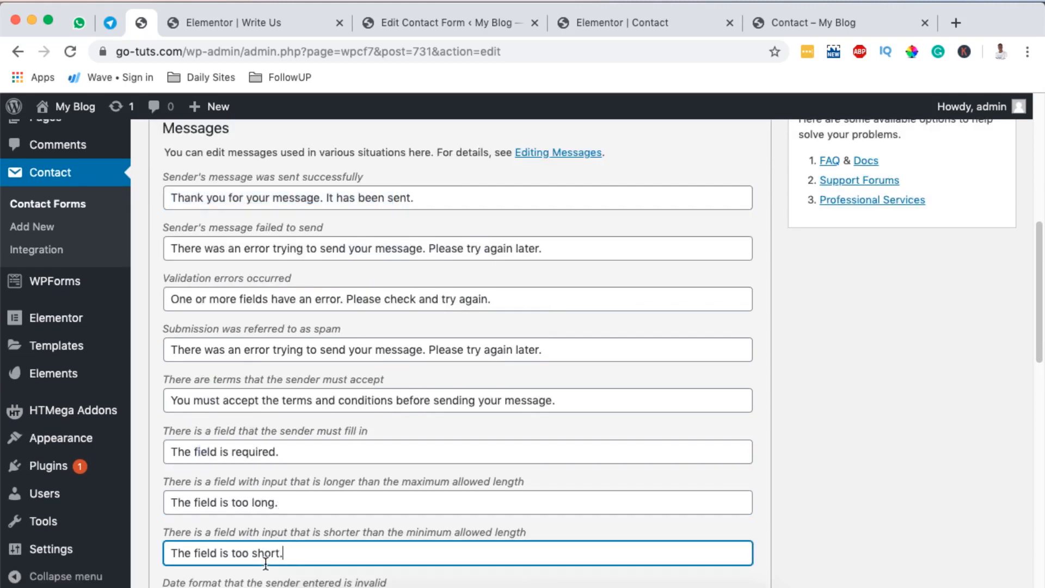
{"action": "left_click", "coordinate": [272, 553]}
{"action": "scroll", "coordinate": [294, 533], "scroll_direction": "down", "scroll_amount": 4}
{"action": "scroll", "coordinate": [271, 503], "scroll_direction": "down", "scroll_amount": 2}
{"action": "scroll", "coordinate": [286, 467], "scroll_direction": "down", "scroll_amount": 20}
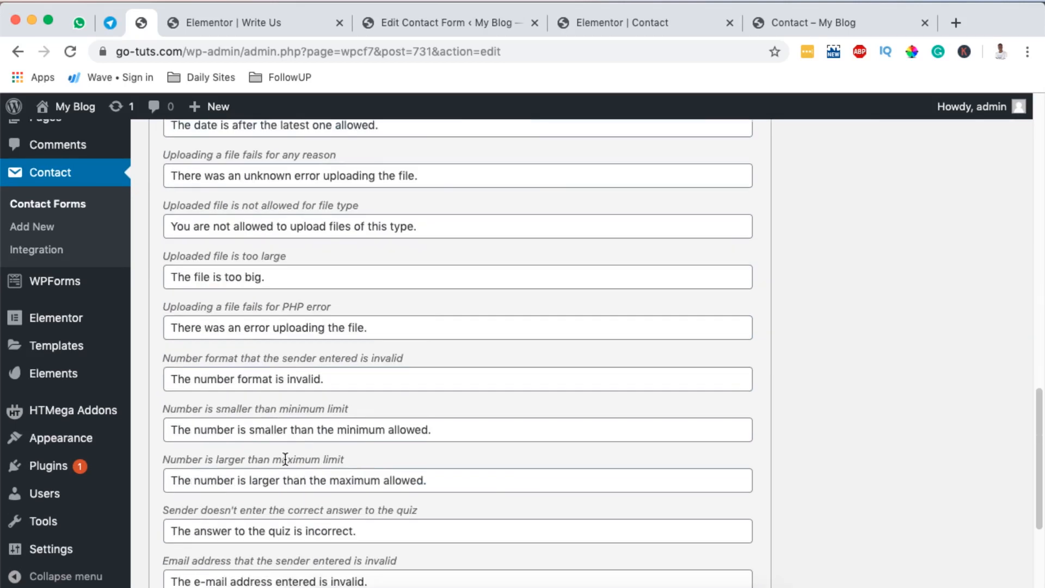
{"action": "scroll", "coordinate": [286, 457], "scroll_direction": "up", "scroll_amount": 20}
{"action": "scroll", "coordinate": [286, 457], "scroll_direction": "down", "scroll_amount": 20}
{"action": "left_click", "coordinate": [179, 521]}
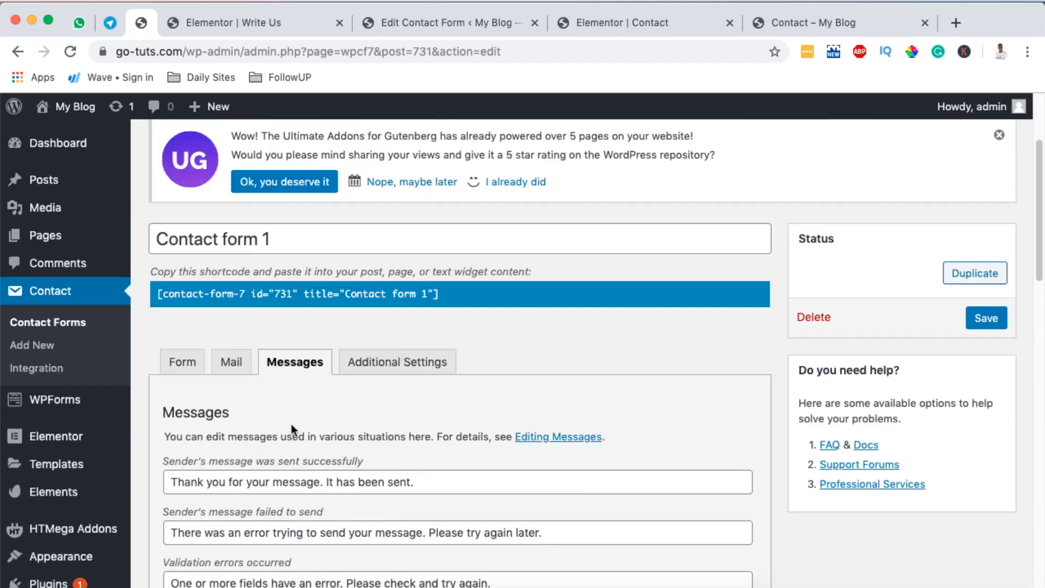
Step: Examine the form's Additional Settings for customization code snippets
{"action": "left_click", "coordinate": [379, 373]}
{"action": "scroll", "coordinate": [338, 444], "scroll_direction": "down", "scroll_amount": 4}
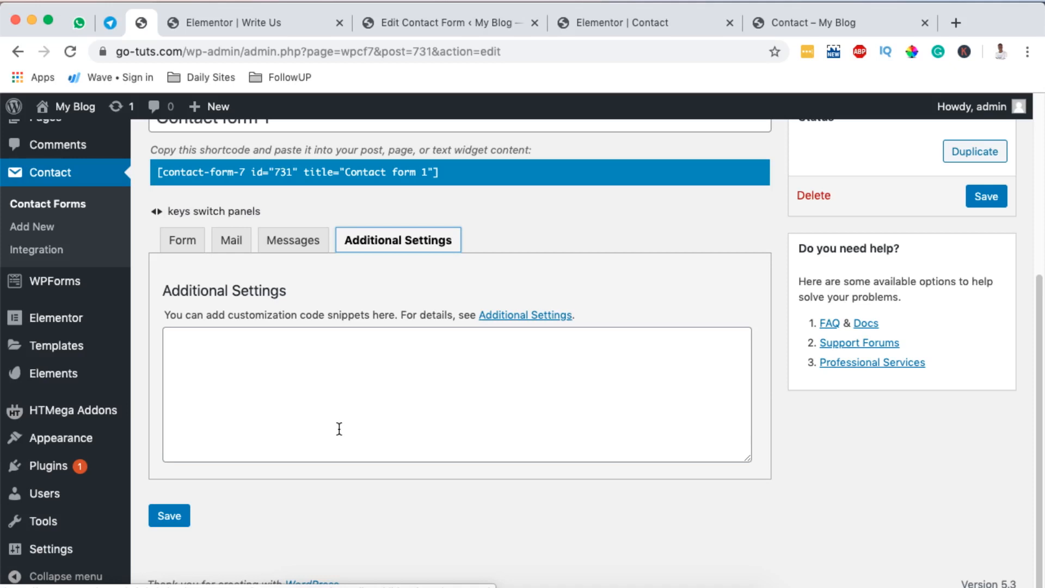
{"action": "scroll", "coordinate": [339, 429], "scroll_direction": "up", "scroll_amount": 3}
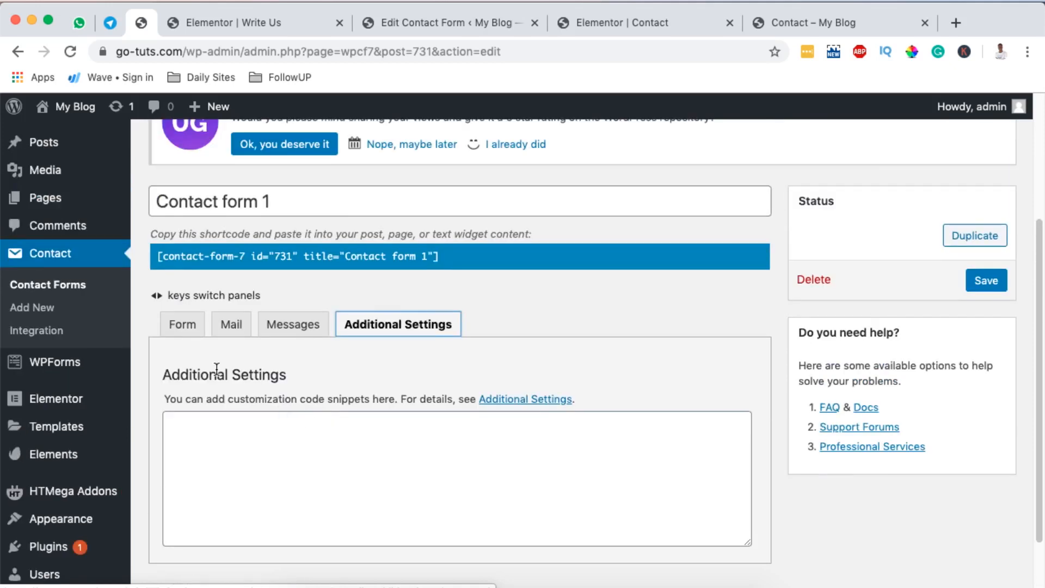
Step: Return to the contact forms list and locate the shortcode of Contact form 1
{"action": "left_click", "coordinate": [47, 285]}
{"action": "scroll", "coordinate": [570, 412], "scroll_direction": "down", "scroll_amount": 8}
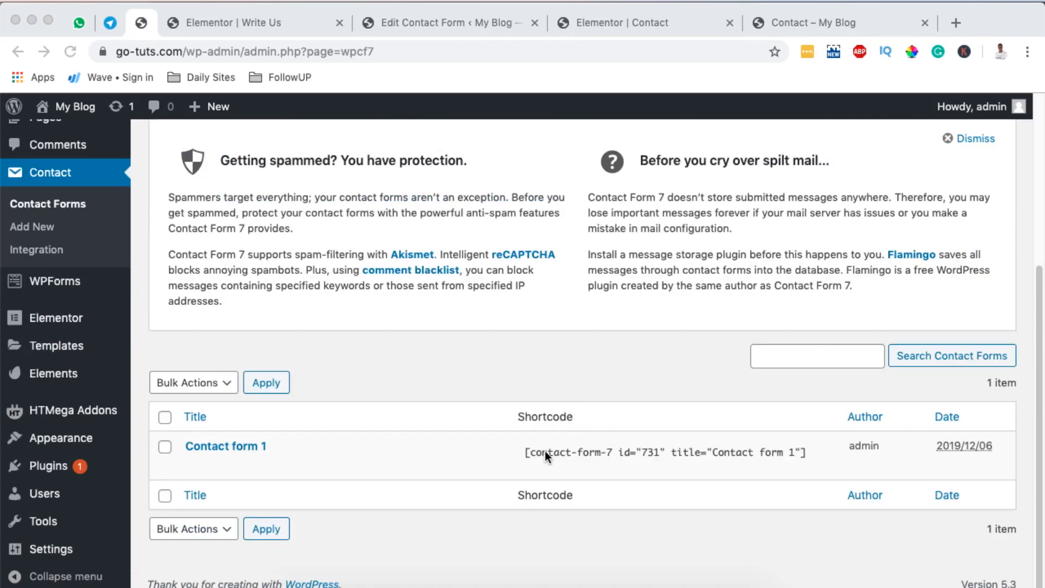
Step: Select the complete Contact form 1 shortcode in the contact forms list and copy it
{"action": "left_click", "coordinate": [530, 456]}
{"action": "left_click_drag", "start_coordinate": [518, 452], "coordinate": [822, 453]}
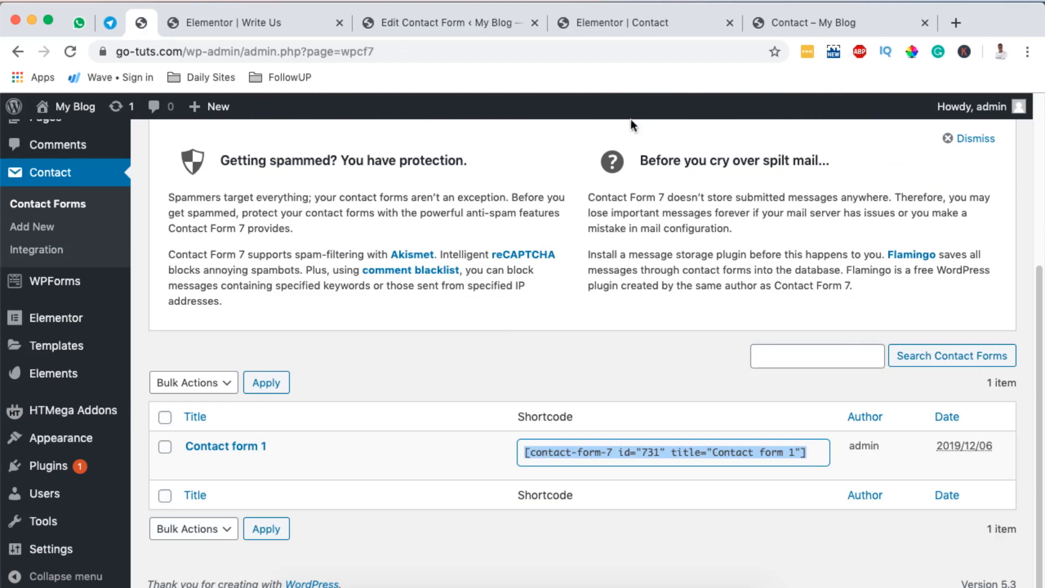
Step: Examine the styled Contact form 7 widget on the Elementor Contact page, including its name, email and message fields
{"action": "left_click", "coordinate": [652, 22]}
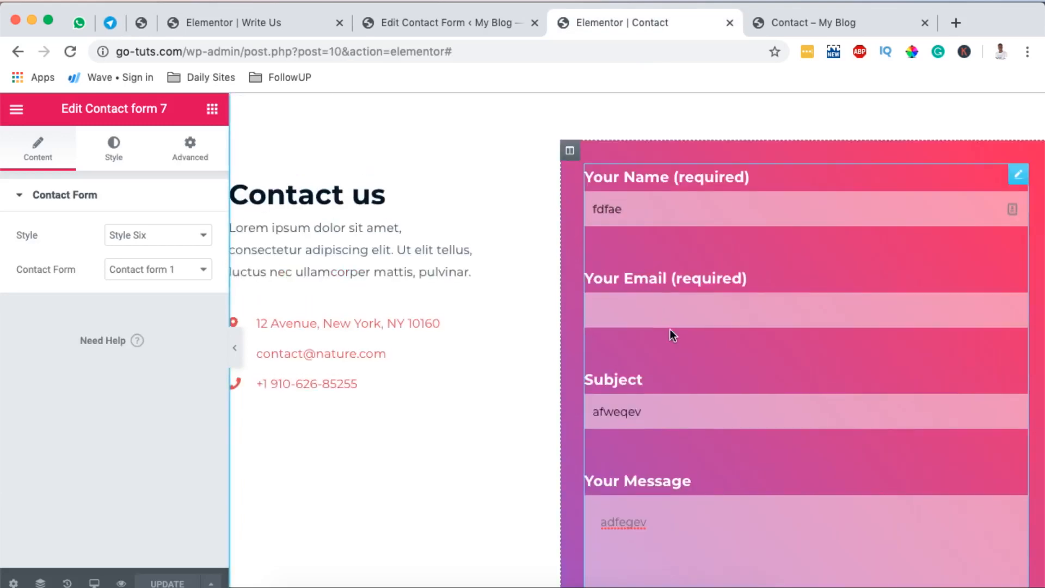
{"action": "left_click", "coordinate": [596, 210]}
{"action": "left_click", "coordinate": [640, 309]}
{"action": "left_click", "coordinate": [642, 500]}
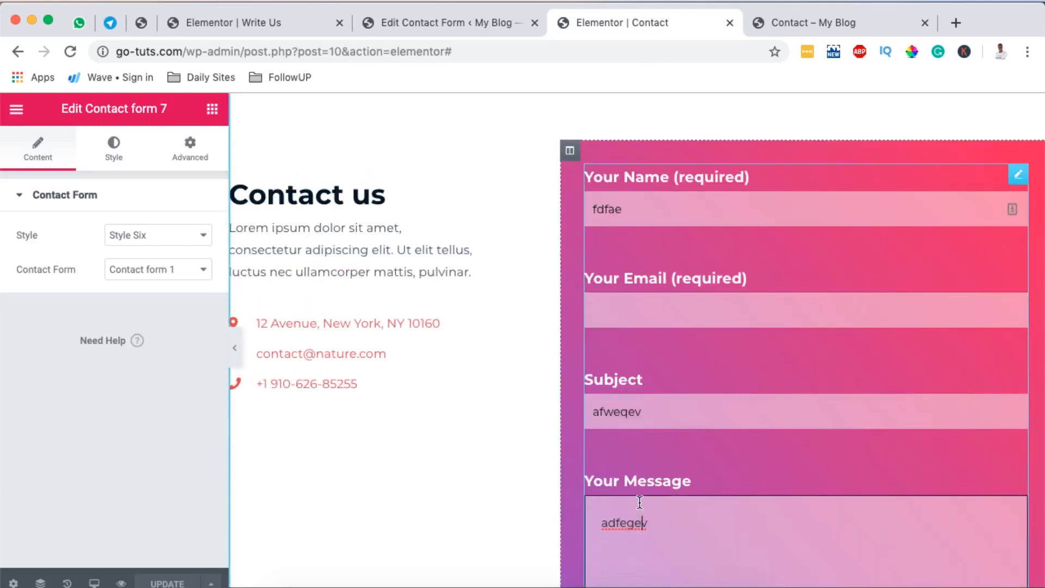
{"action": "scroll", "coordinate": [507, 179], "scroll_direction": "up", "scroll_amount": 1}
{"action": "scroll", "coordinate": [511, 217], "scroll_direction": "up", "scroll_amount": 4}
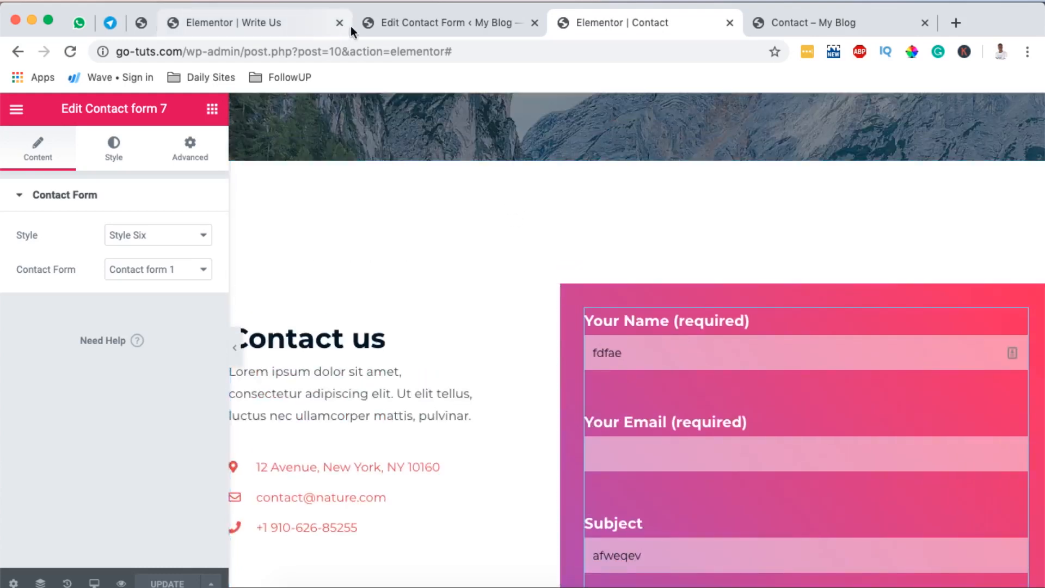
Step: Add a new single-column section below the welcome banner on the Elementor Write Us page
{"action": "left_click", "coordinate": [321, 23]}
{"action": "left_click", "coordinate": [601, 348]}
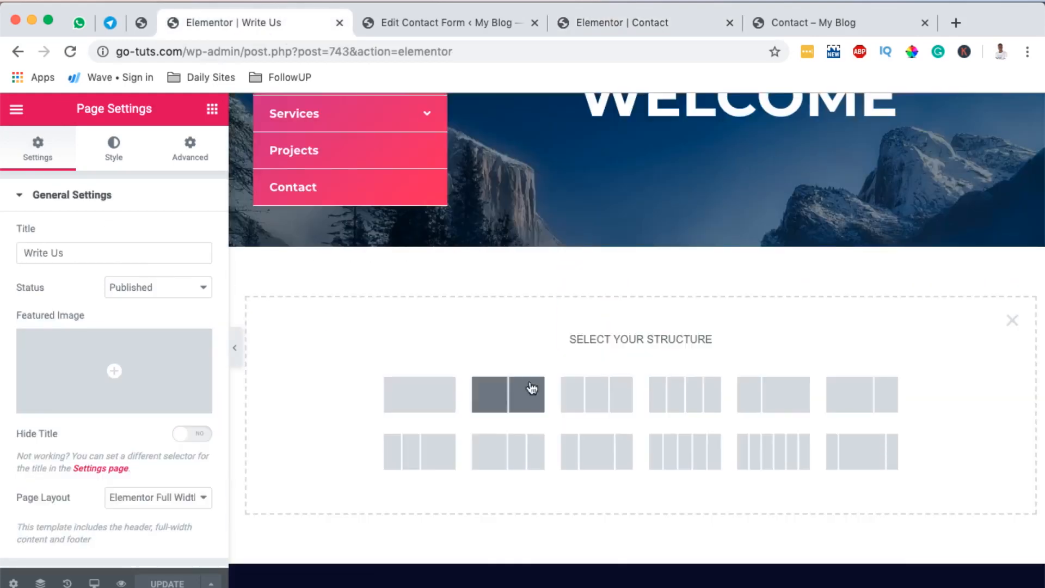
{"action": "left_click", "coordinate": [440, 393]}
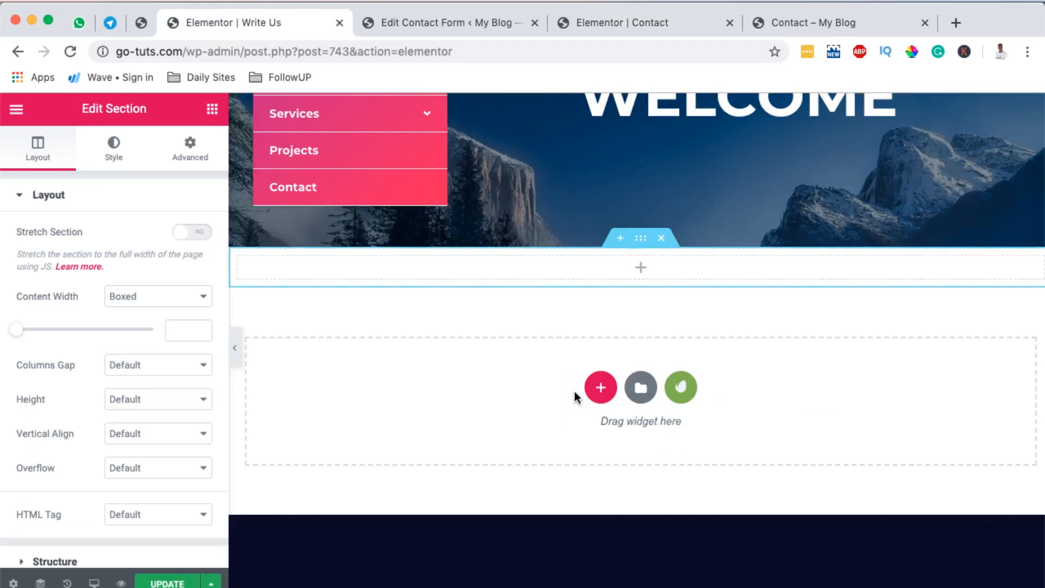
Step: Place a Shortcode widget in the new section and apply the shortcode [contact-form-7 id="731" title="Contact form 1"] to it
{"action": "left_click", "coordinate": [213, 111]}
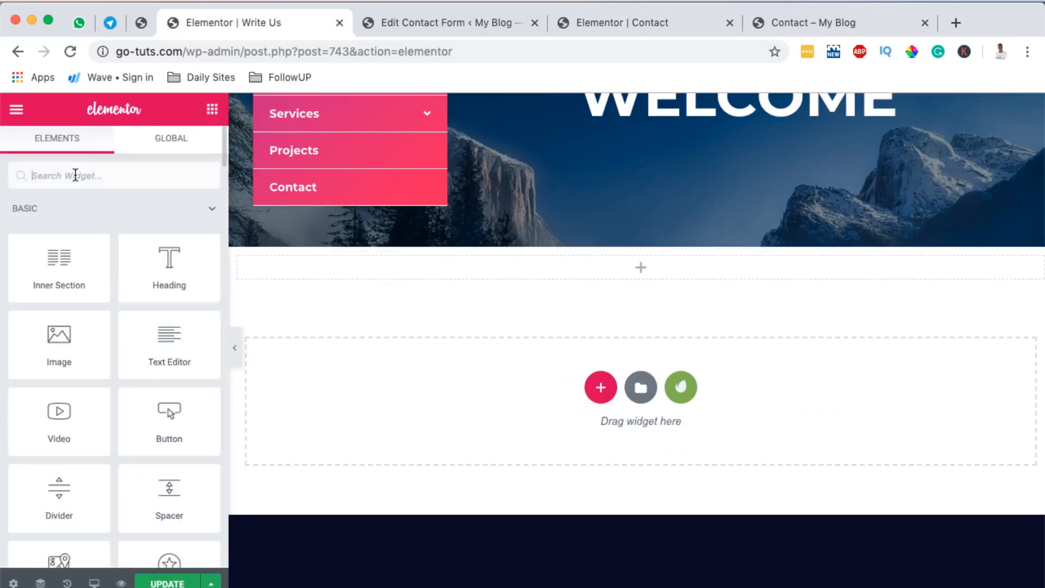
{"action": "left_click", "coordinate": [74, 174]}
{"action": "type", "text": "sho"}
{"action": "left_click_drag", "start_coordinate": [56, 222], "coordinate": [620, 267]}
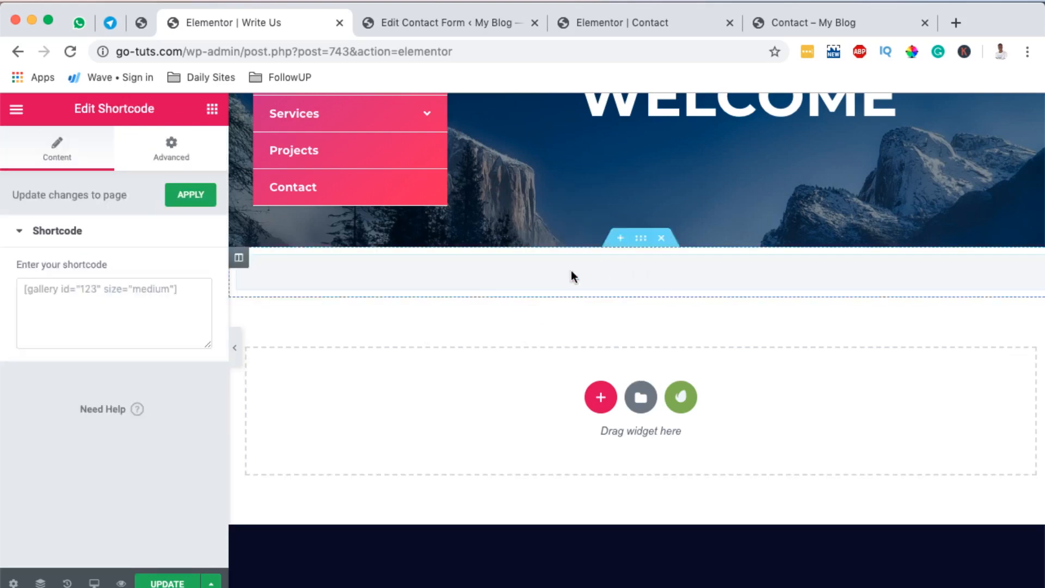
{"action": "left_click", "coordinate": [72, 294]}
{"action": "key", "text": "super+v"}
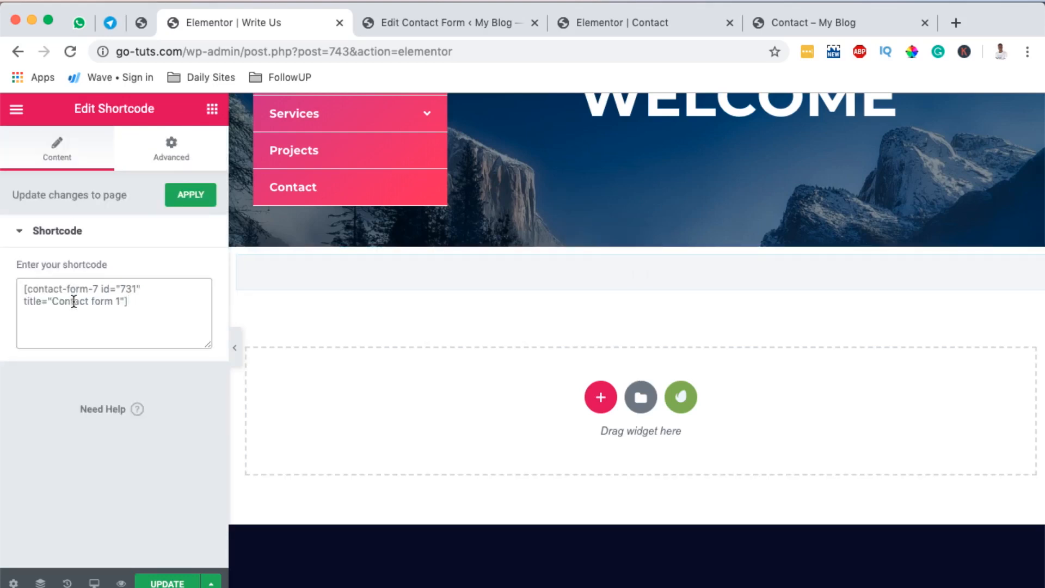
{"action": "left_click", "coordinate": [190, 198]}
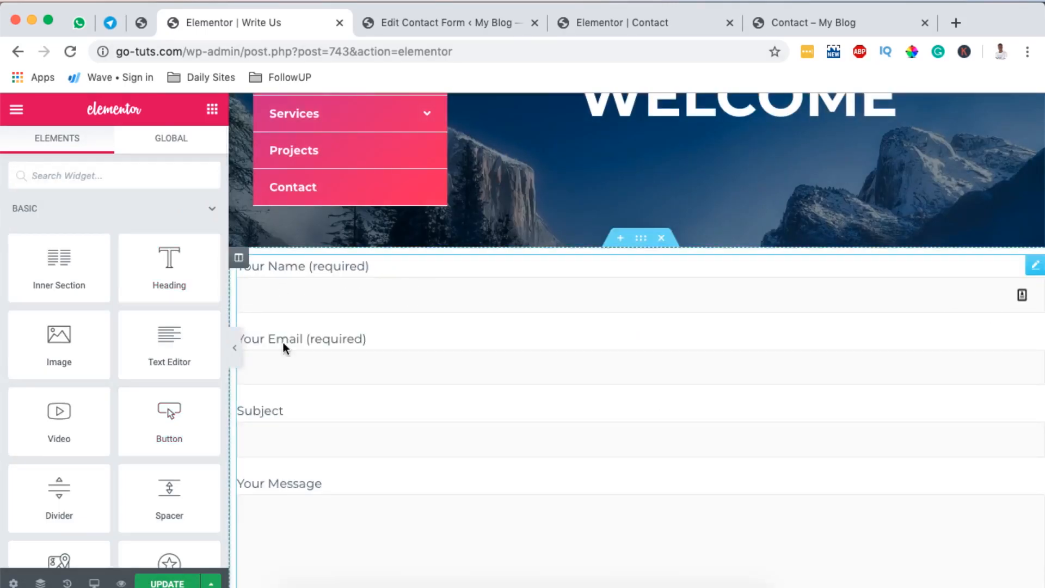
Step: Review the embedded contact form on the Write Us page, from the name field down to the Send button
{"action": "scroll", "coordinate": [327, 413], "scroll_direction": "down", "scroll_amount": 2}
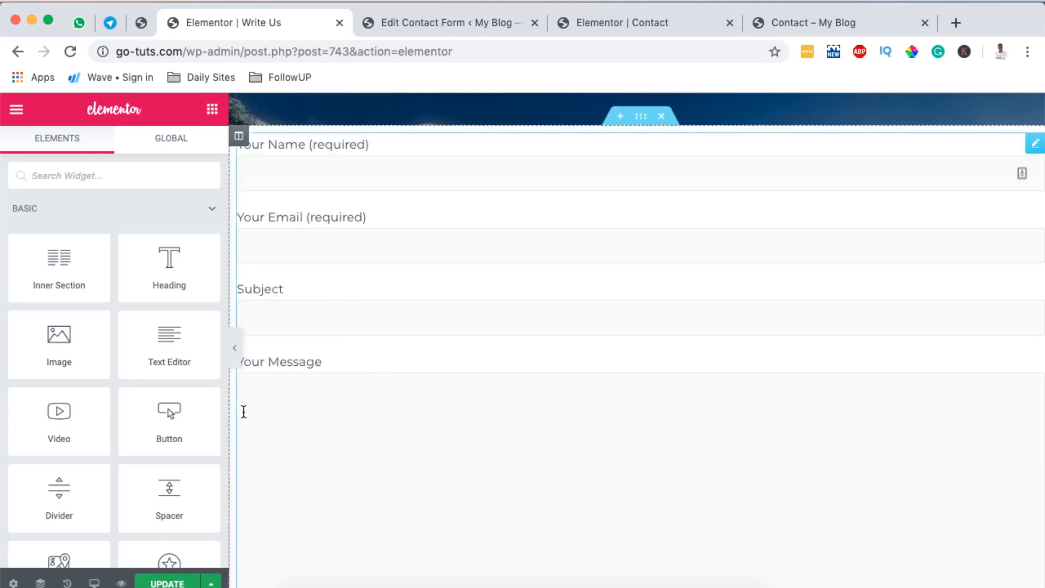
{"action": "scroll", "coordinate": [243, 411], "scroll_direction": "down", "scroll_amount": 3}
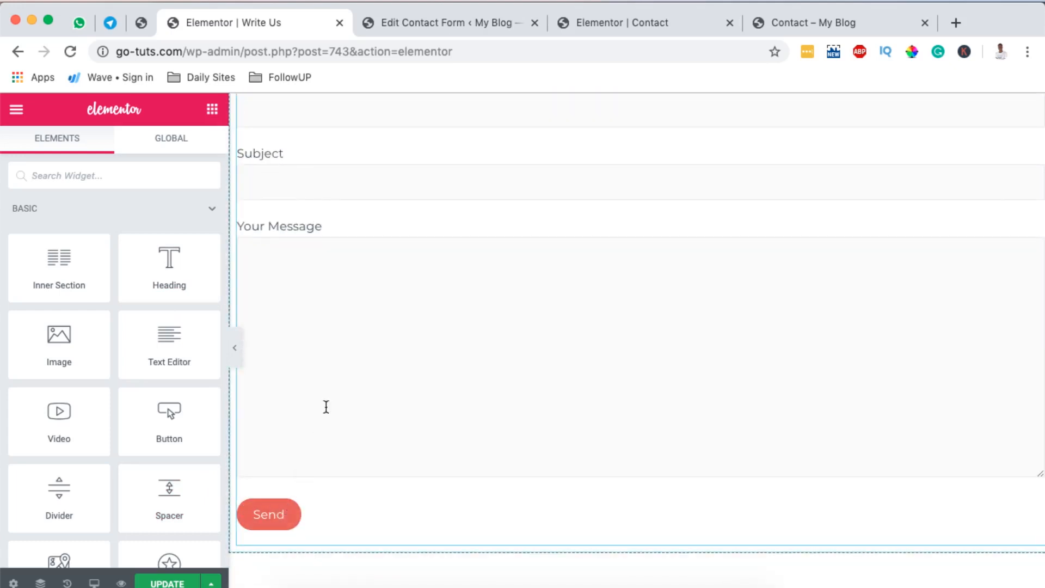
{"action": "scroll", "coordinate": [329, 400], "scroll_direction": "up", "scroll_amount": 5}
Step: Examine the Shortcode widget's Advanced settings for available styling options
{"action": "left_click", "coordinate": [1036, 279]}
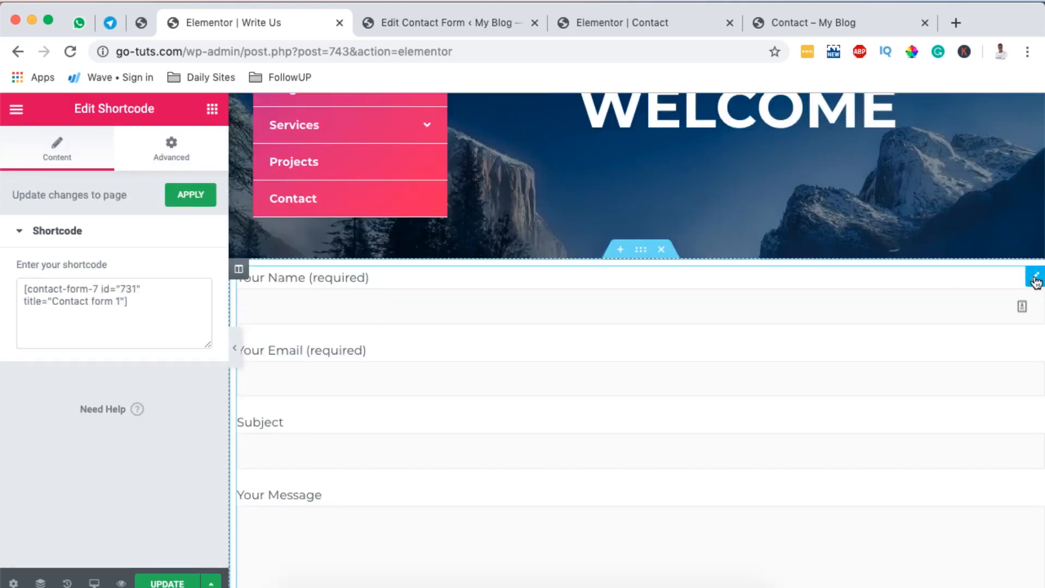
{"action": "left_click", "coordinate": [165, 159]}
{"action": "scroll", "coordinate": [103, 313], "scroll_direction": "down", "scroll_amount": 5}
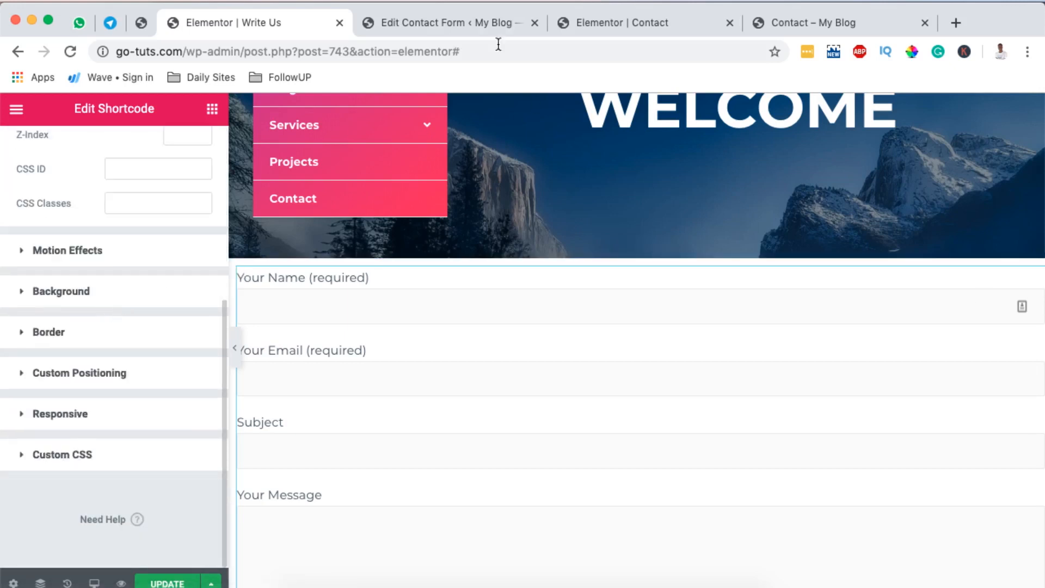
Step: View the styled contact form on the published Contact page for comparison
{"action": "scroll", "coordinate": [606, 295], "scroll_direction": "up", "scroll_amount": 3}
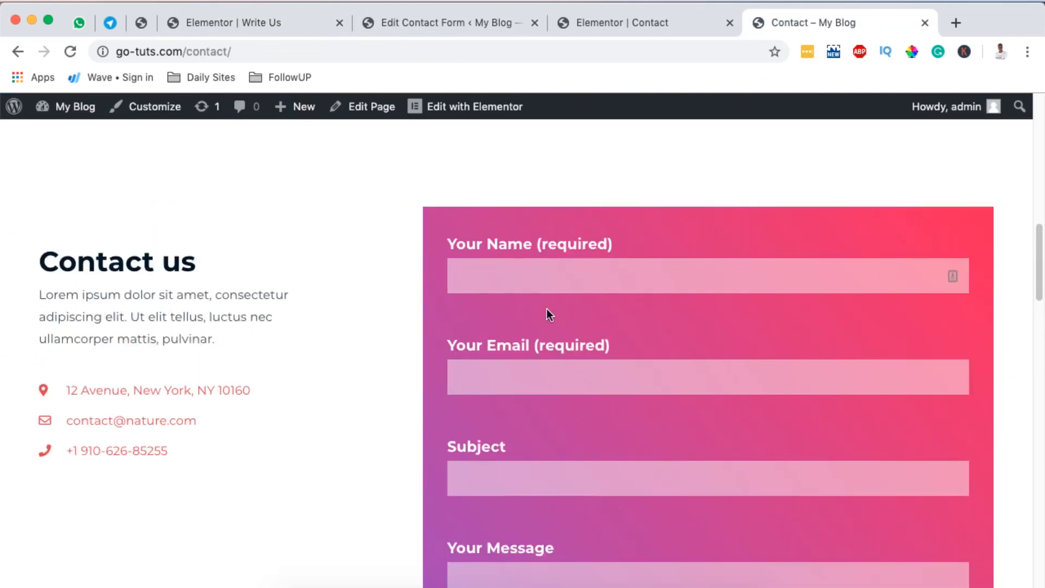
{"action": "scroll", "coordinate": [546, 308], "scroll_direction": "down", "scroll_amount": 1}
{"action": "scroll", "coordinate": [548, 308], "scroll_direction": "down", "scroll_amount": 3}
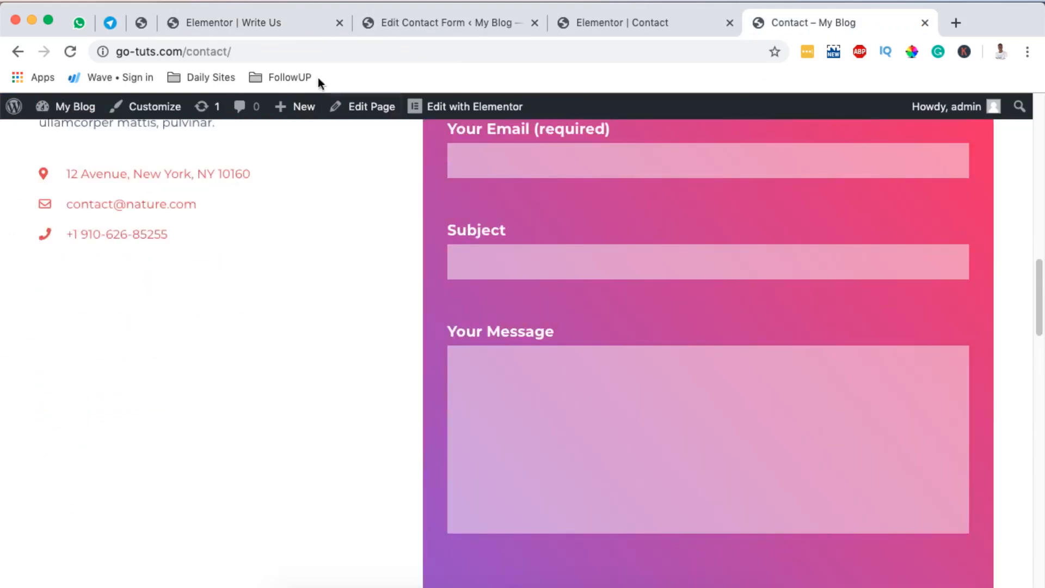
Step: Delete the Shortcode widget containing the contact form from the Write Us page
{"action": "left_click", "coordinate": [211, 22]}
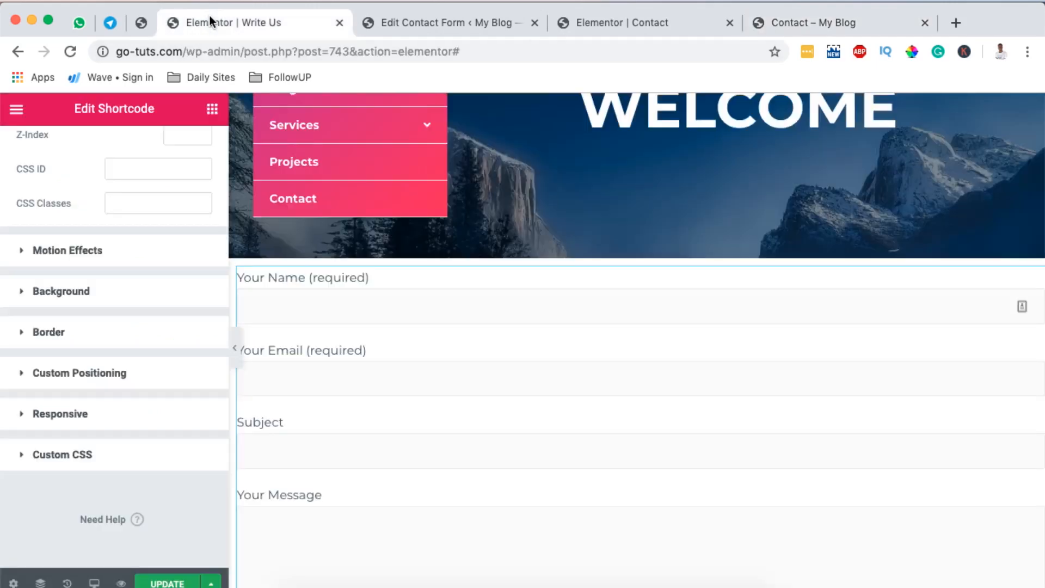
{"action": "right_click", "coordinate": [1034, 275]}
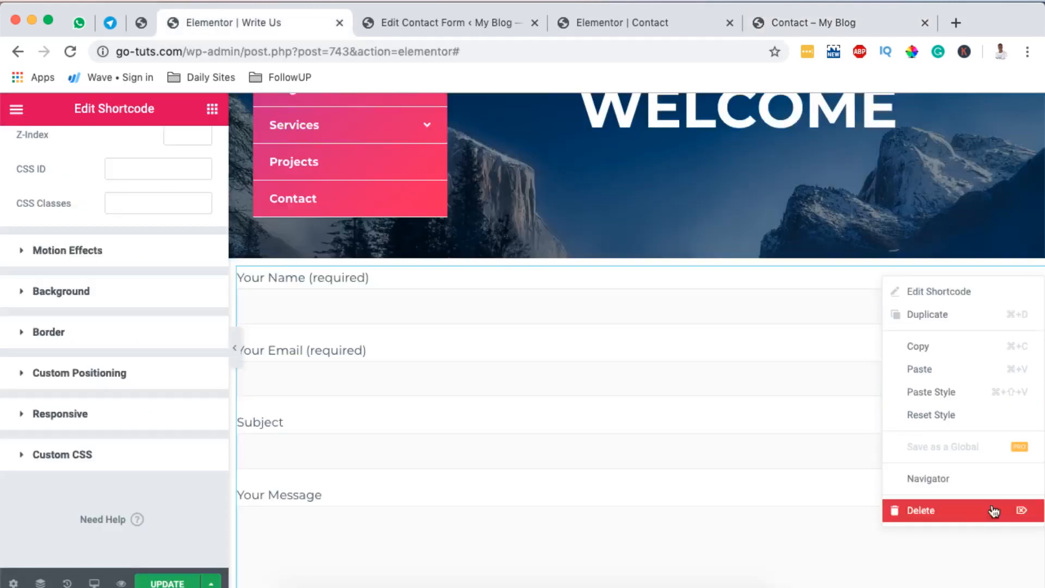
{"action": "left_click", "coordinate": [980, 520]}
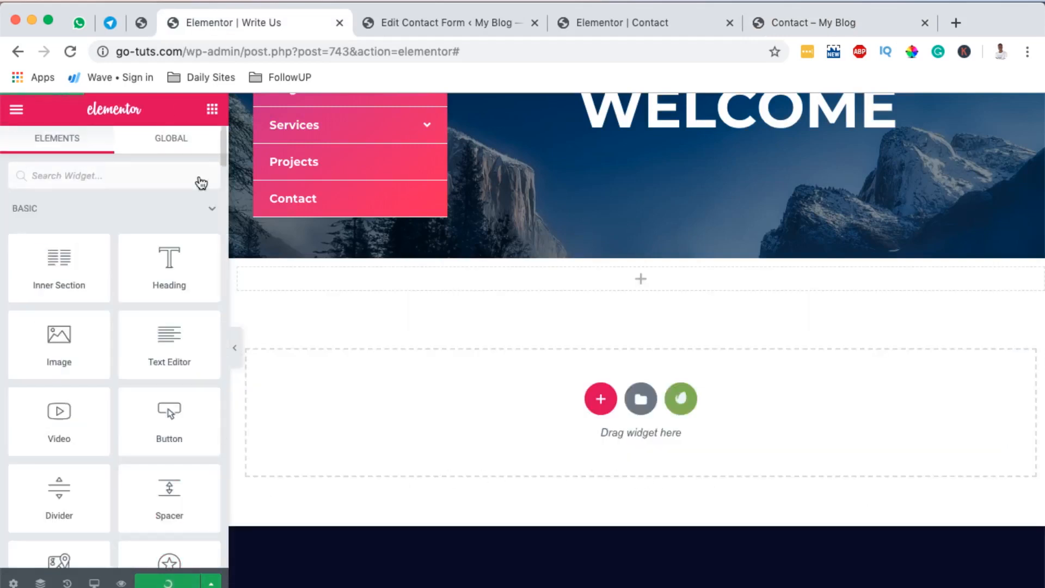
Step: Search for "ht mega" on the WordPress dashboard's Add Plugins page and locate HT Mega – Absolute Addons for Elementor Page Builder
{"action": "left_click", "coordinate": [140, 23]}
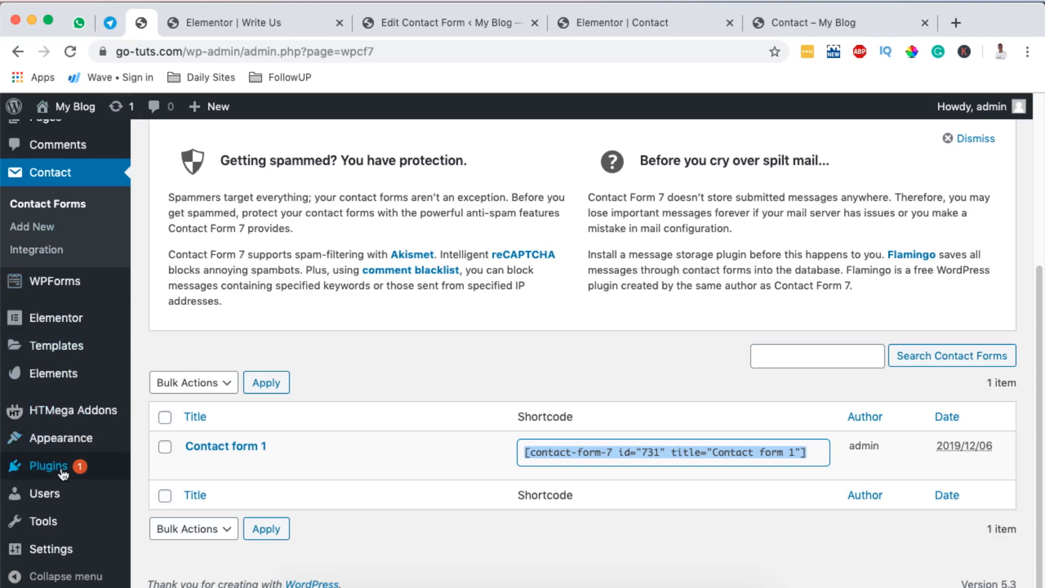
{"action": "mouse_move", "coordinate": [104, 468]}
{"action": "left_click", "coordinate": [170, 493]}
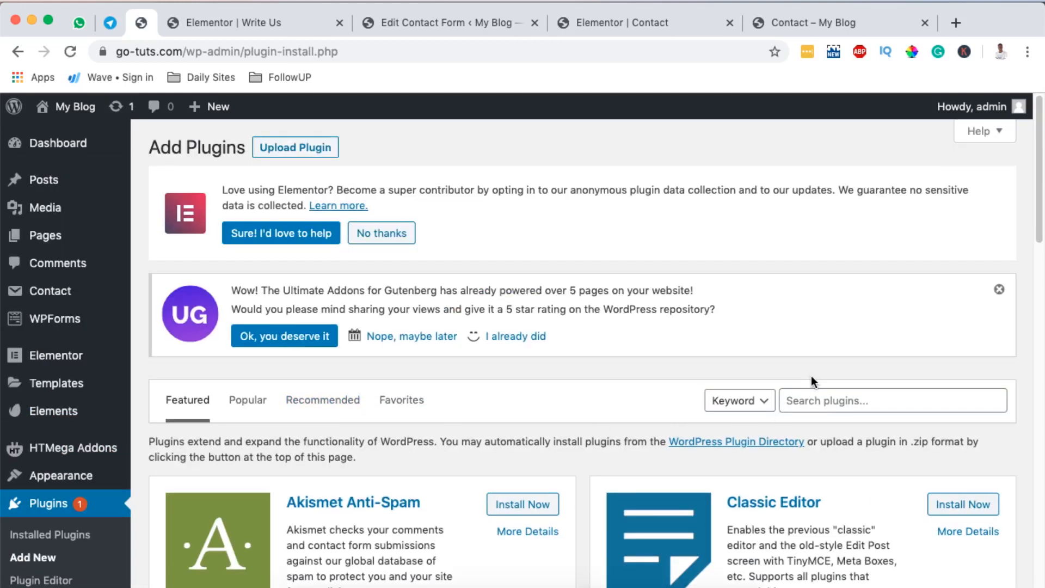
{"action": "left_click", "coordinate": [813, 397]}
{"action": "type", "text": "ht mega"}
{"action": "scroll", "coordinate": [858, 402], "scroll_direction": "down", "scroll_amount": 1}
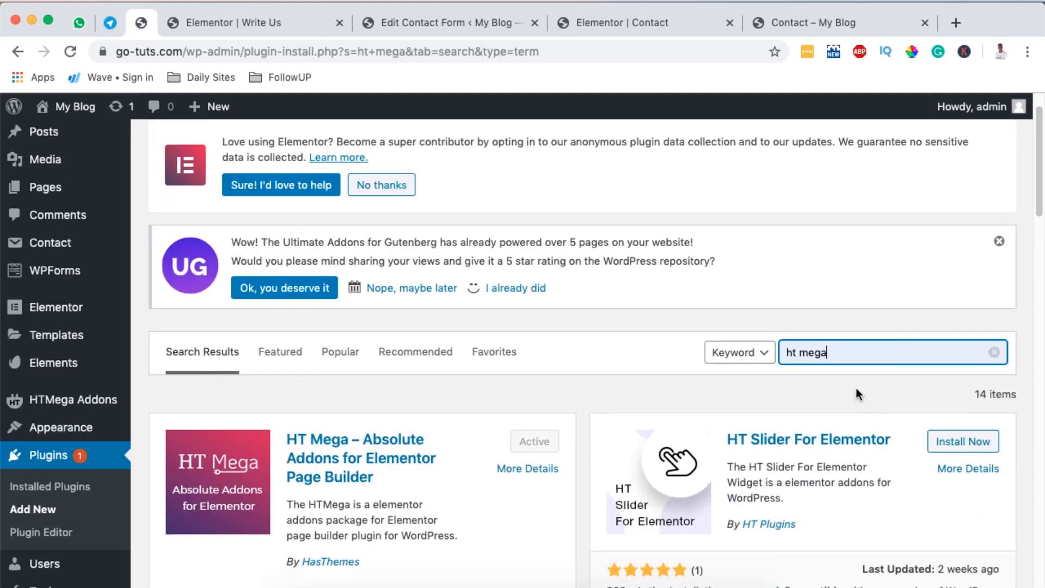
{"action": "scroll", "coordinate": [468, 478], "scroll_direction": "down", "scroll_amount": 1}
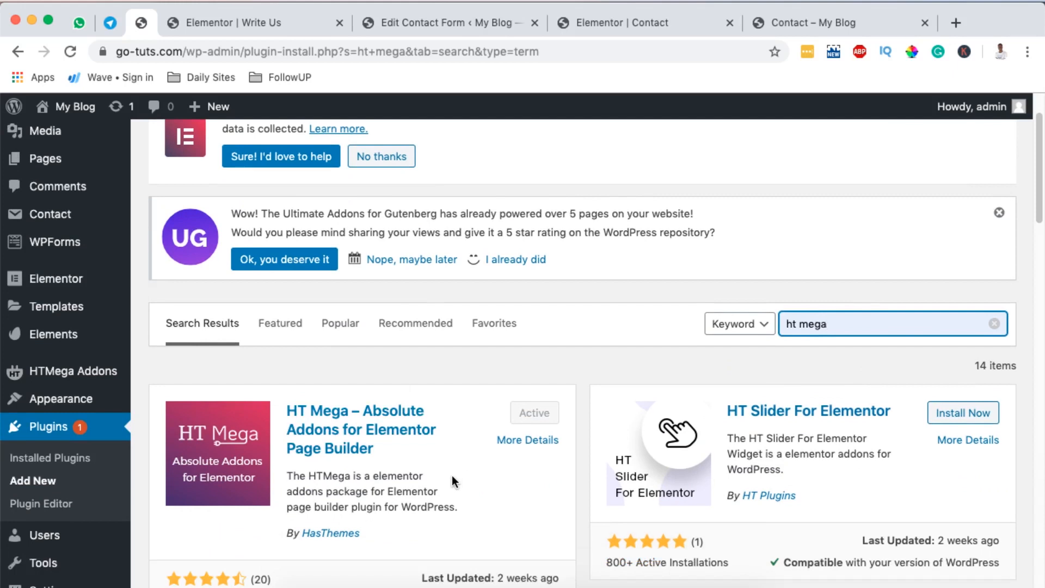
{"action": "scroll", "coordinate": [457, 457], "scroll_direction": "down", "scroll_amount": 4}
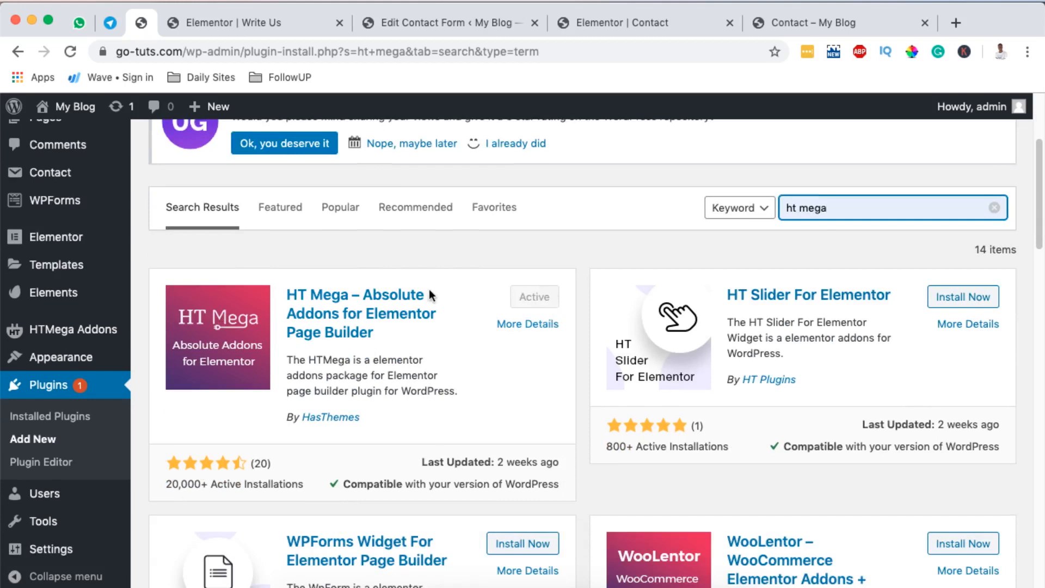
Step: Open the HTMega Addons settings and show the Elements options
{"action": "mouse_move", "coordinate": [82, 334]}
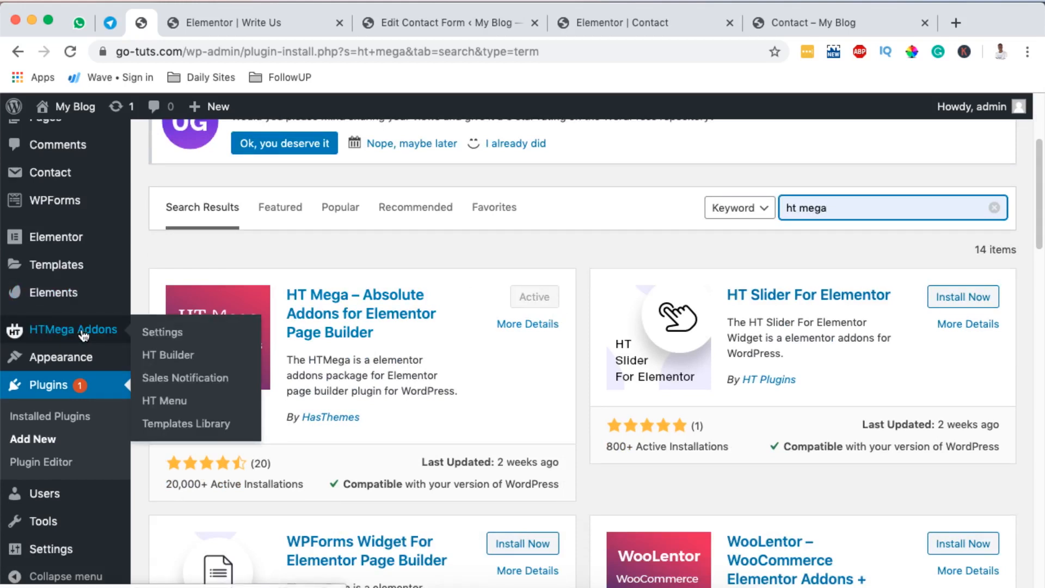
{"action": "left_click", "coordinate": [82, 335]}
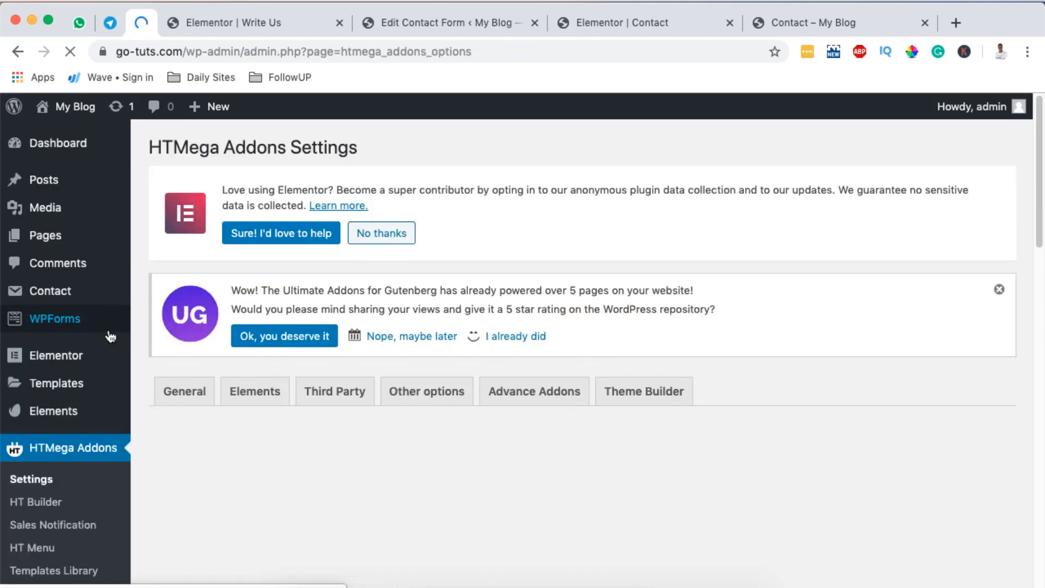
{"action": "scroll", "coordinate": [483, 380], "scroll_direction": "down", "scroll_amount": 3}
{"action": "left_click", "coordinate": [240, 280]}
Step: Examine the widget toggles offered by HTMega, from Accordion through User Login Form
{"action": "scroll", "coordinate": [511, 370], "scroll_direction": "down", "scroll_amount": 4}
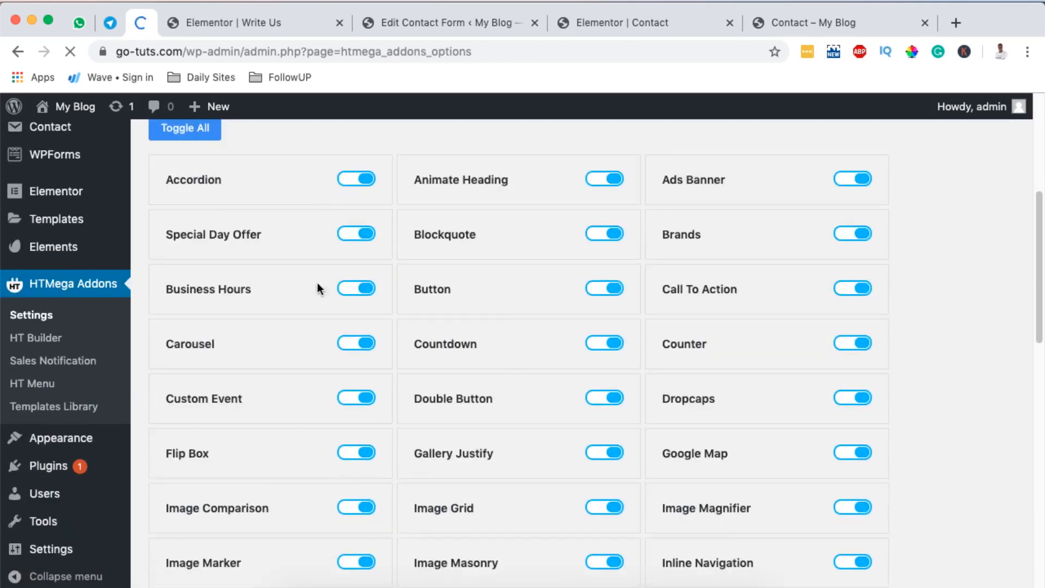
{"action": "scroll", "coordinate": [305, 359], "scroll_direction": "down", "scroll_amount": 4}
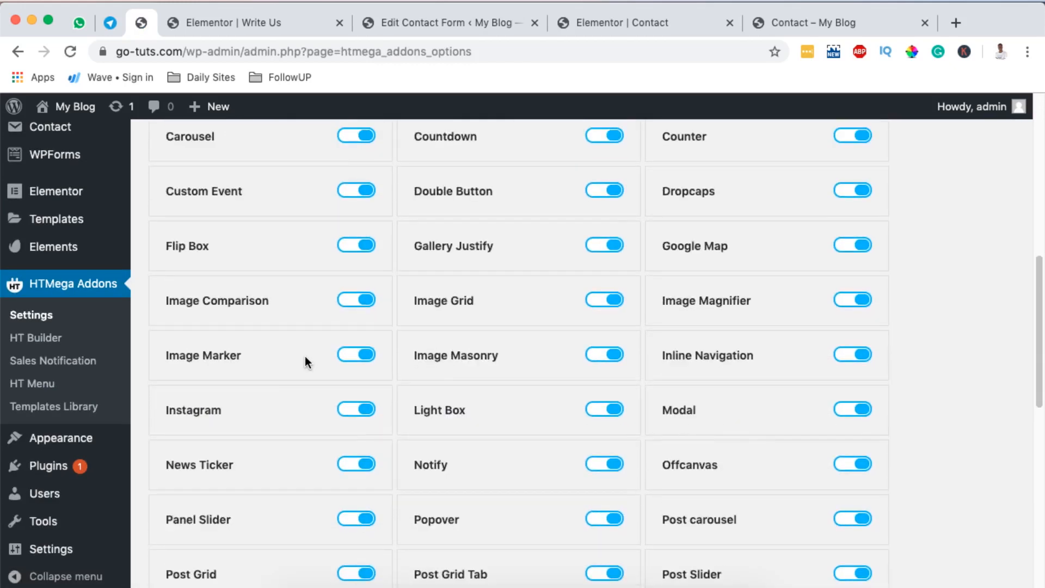
{"action": "scroll", "coordinate": [305, 361], "scroll_direction": "down", "scroll_amount": 3}
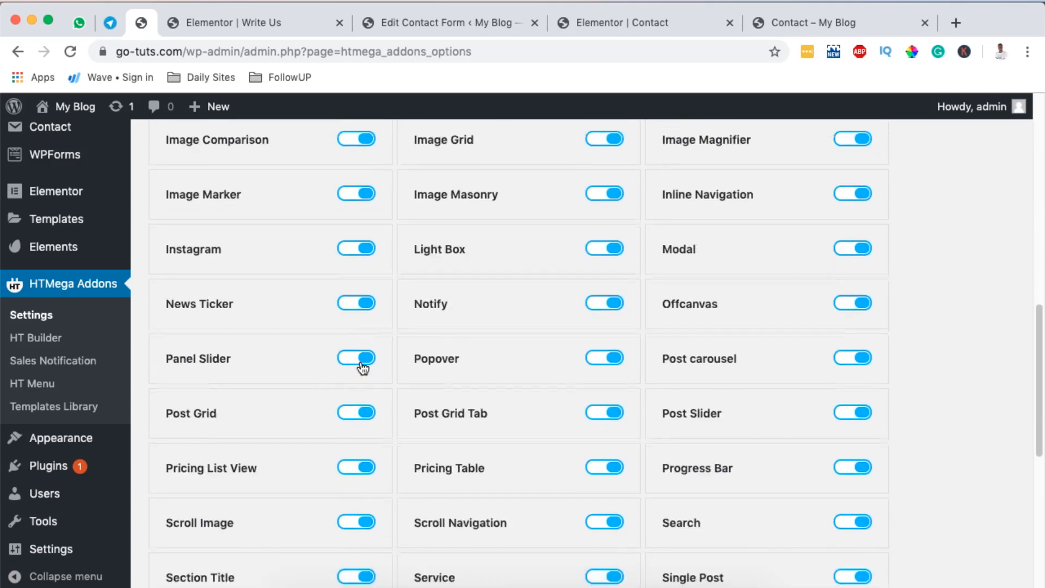
{"action": "scroll", "coordinate": [361, 367], "scroll_direction": "down", "scroll_amount": 2}
{"action": "scroll", "coordinate": [362, 362], "scroll_direction": "up", "scroll_amount": 12}
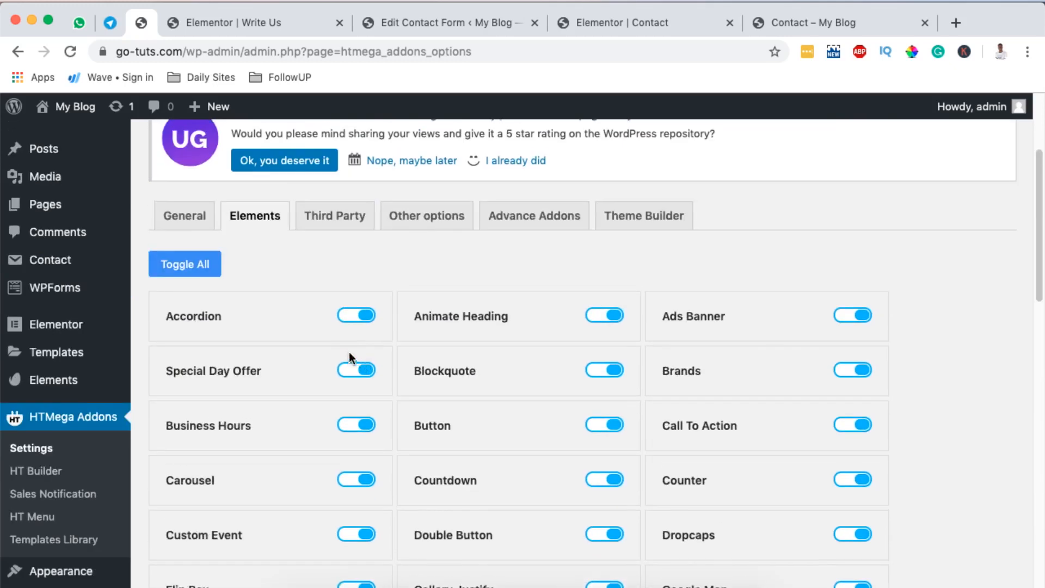
{"action": "scroll", "coordinate": [633, 408], "scroll_direction": "down", "scroll_amount": 8}
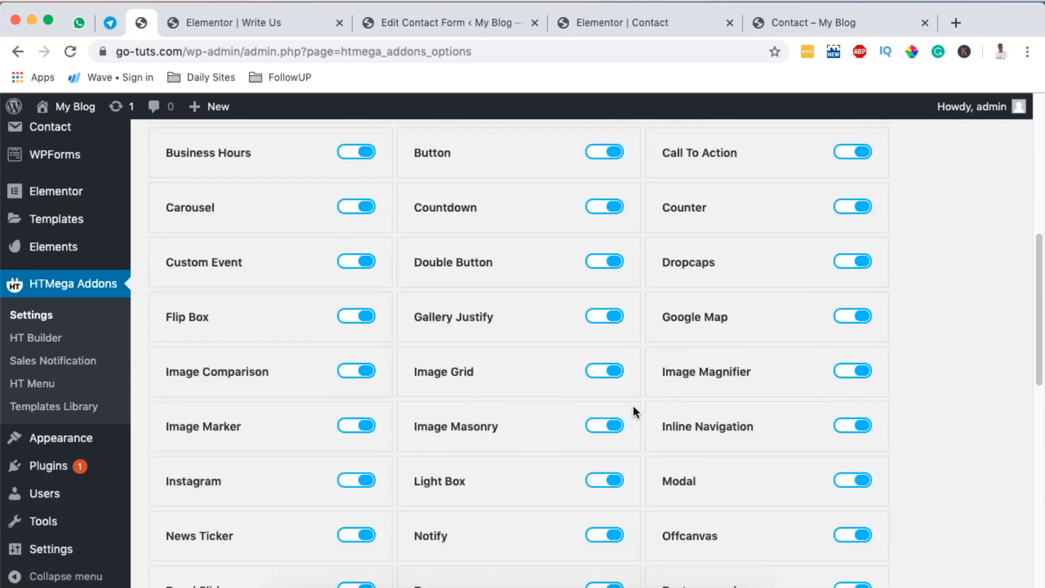
{"action": "scroll", "coordinate": [632, 406], "scroll_direction": "down", "scroll_amount": 4}
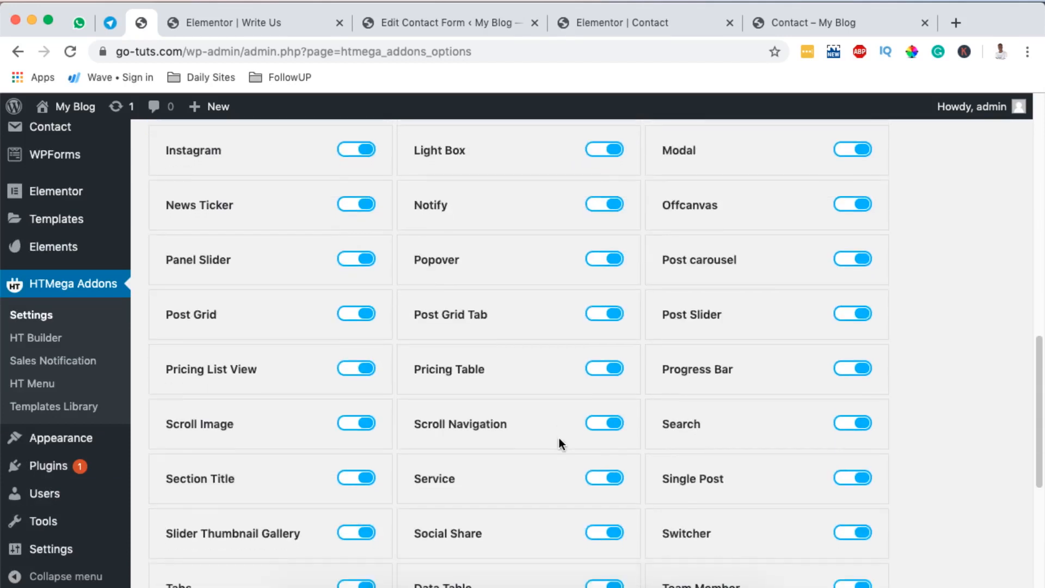
{"action": "scroll", "coordinate": [560, 437], "scroll_direction": "down", "scroll_amount": 3}
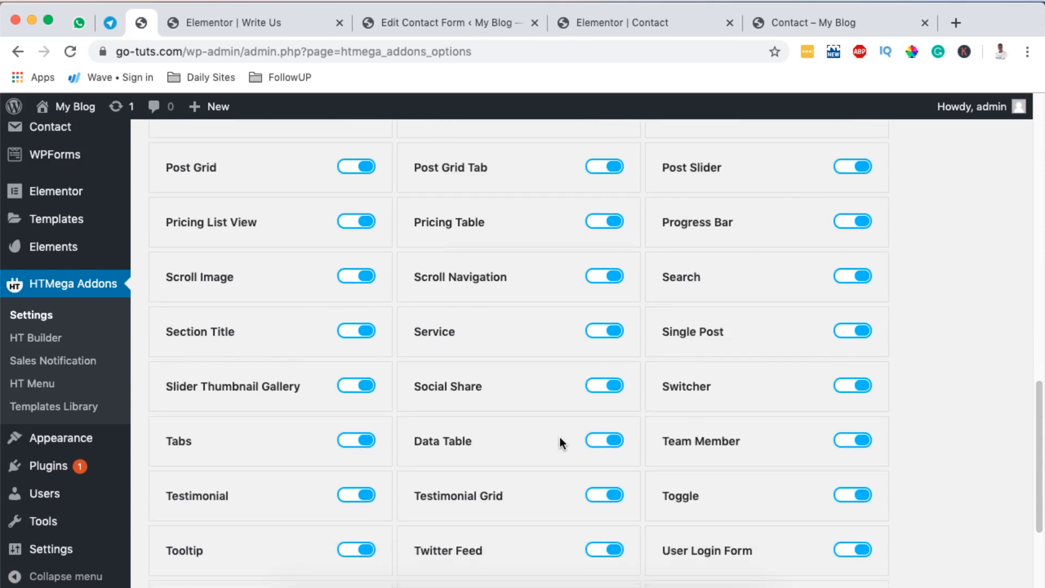
{"action": "scroll", "coordinate": [561, 442], "scroll_direction": "up", "scroll_amount": 4}
{"action": "scroll", "coordinate": [563, 444], "scroll_direction": "up", "scroll_amount": 7}
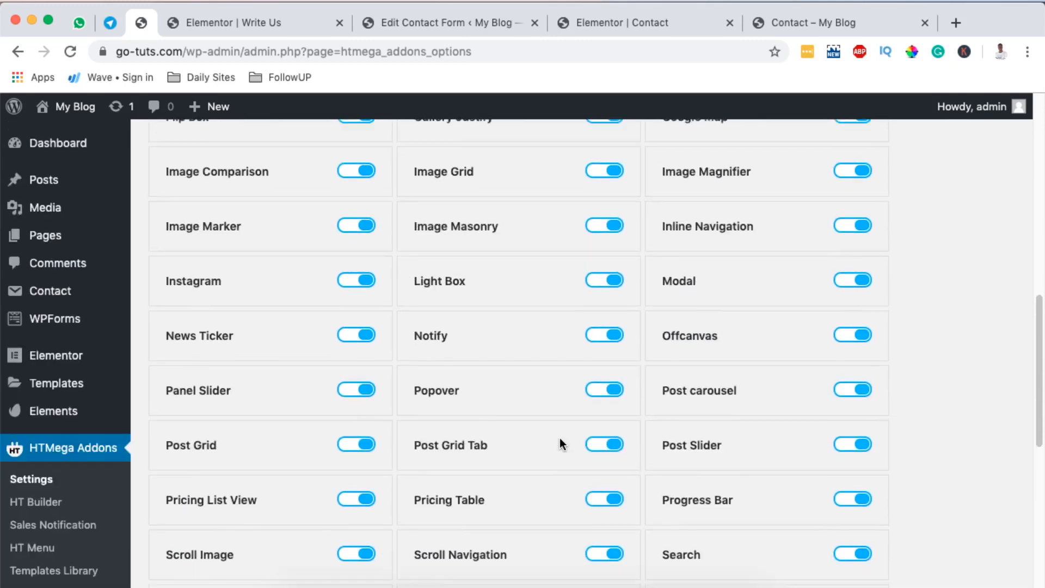
{"action": "scroll", "coordinate": [560, 440], "scroll_direction": "up", "scroll_amount": 1}
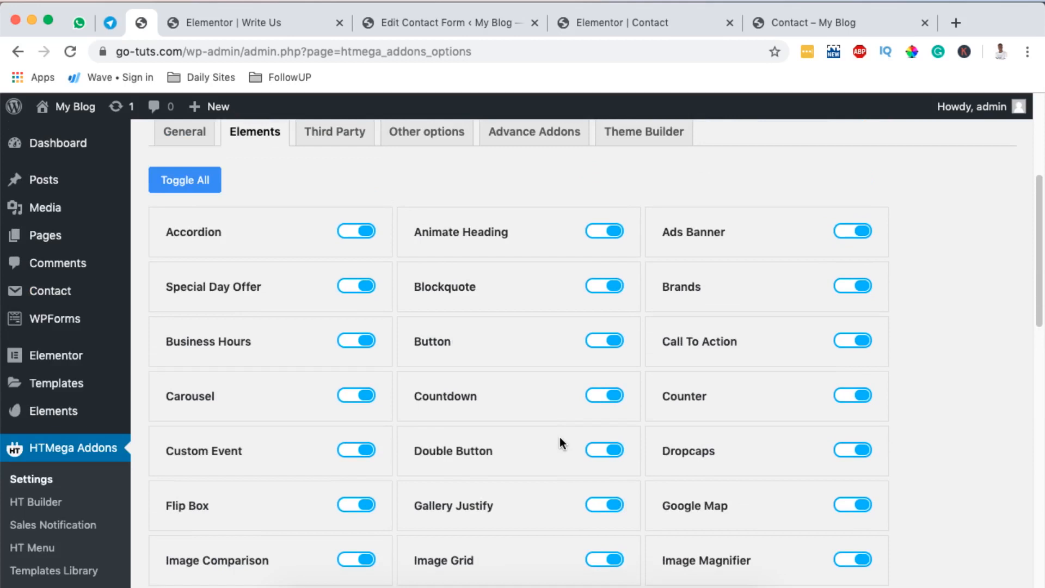
Step: Switch to the Elementor editor for the Write Us page and reload it, accepting the unsaved-changes prompt
{"action": "left_click", "coordinate": [211, 24]}
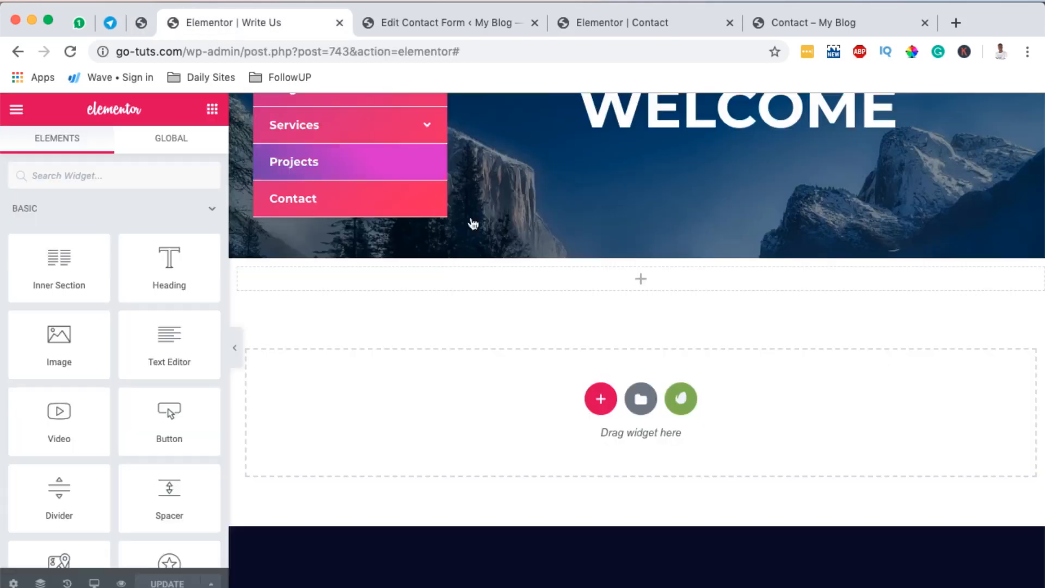
{"action": "left_click", "coordinate": [71, 52]}
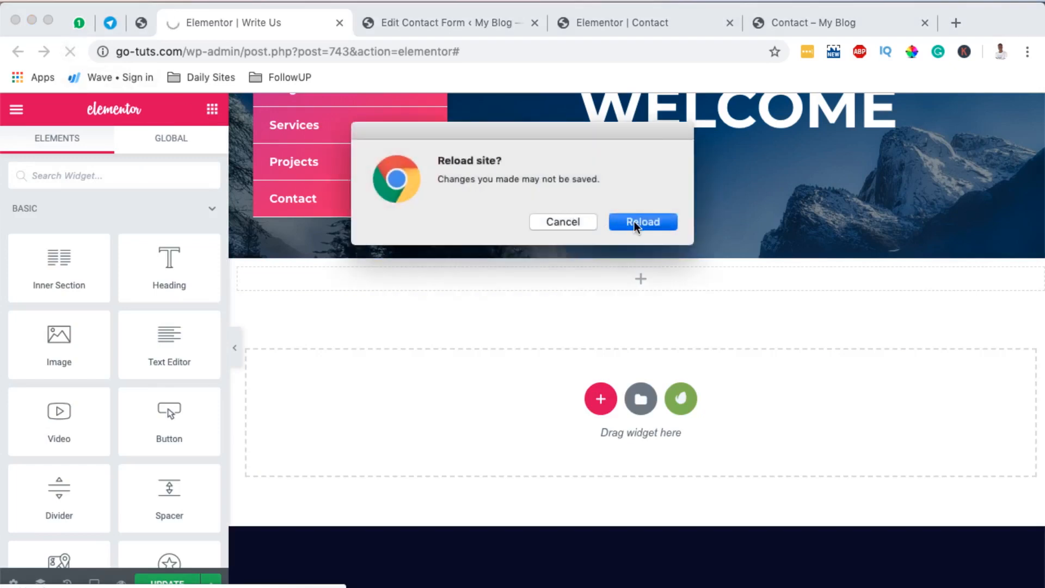
{"action": "left_click", "coordinate": [635, 221]}
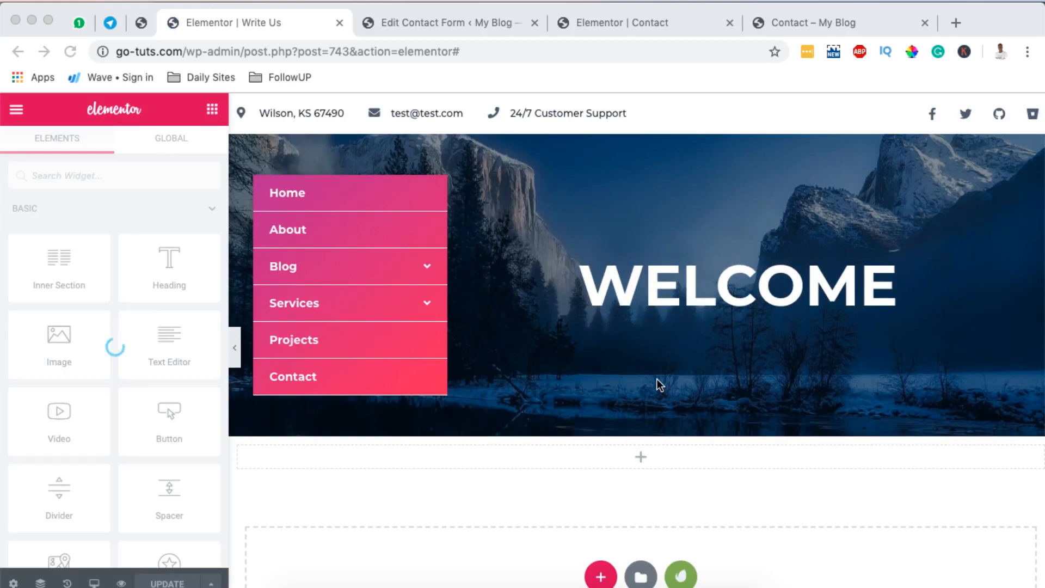
Step: Find HT Mega's Contact form 7 widget with the search "cont" and add it to the empty section below the header
{"action": "scroll", "coordinate": [542, 397], "scroll_direction": "down", "scroll_amount": 3}
{"action": "left_click", "coordinate": [173, 175]}
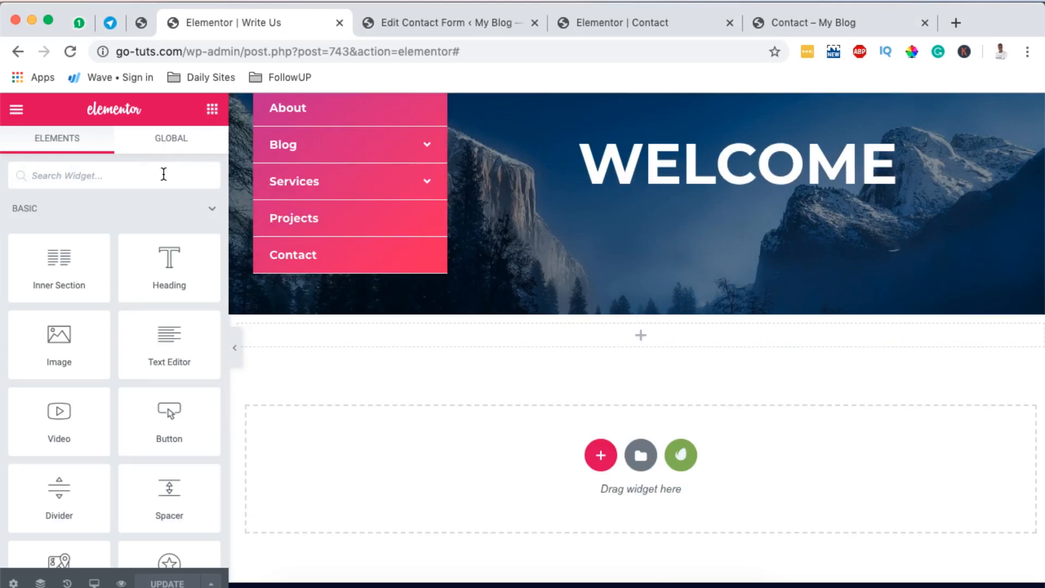
{"action": "type", "text": "cont"}
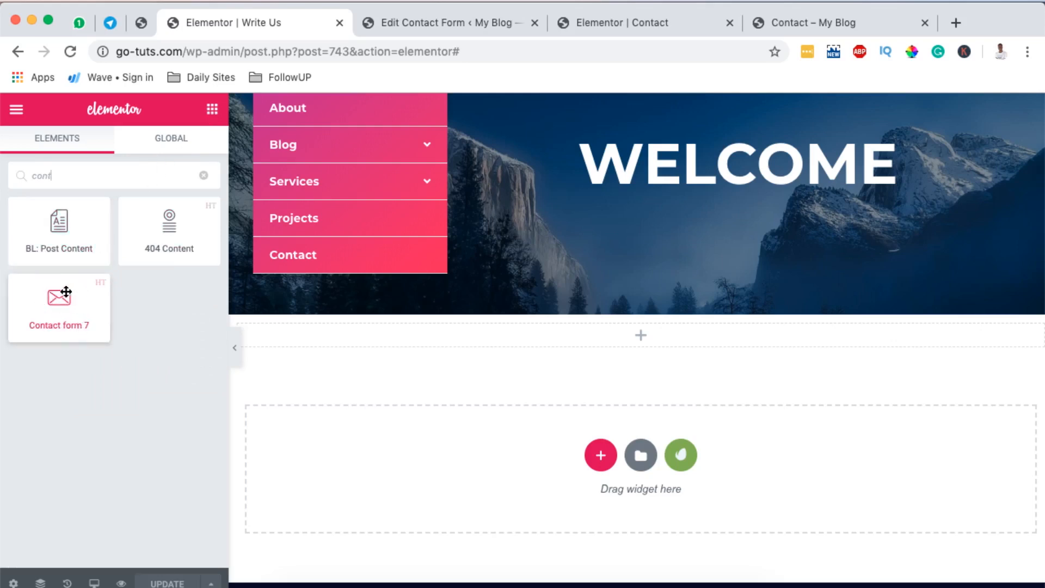
{"action": "left_click_drag", "start_coordinate": [71, 293], "coordinate": [662, 328]}
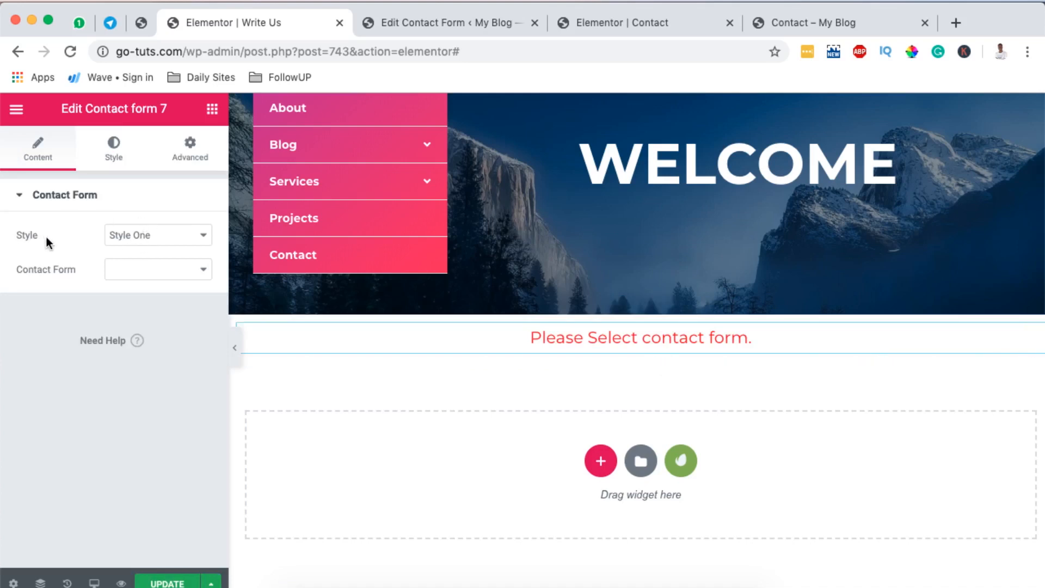
Step: Set the Contact form 7 widget's style to Style Two and choose Contact form 1 as its form
{"action": "left_click", "coordinate": [158, 235]}
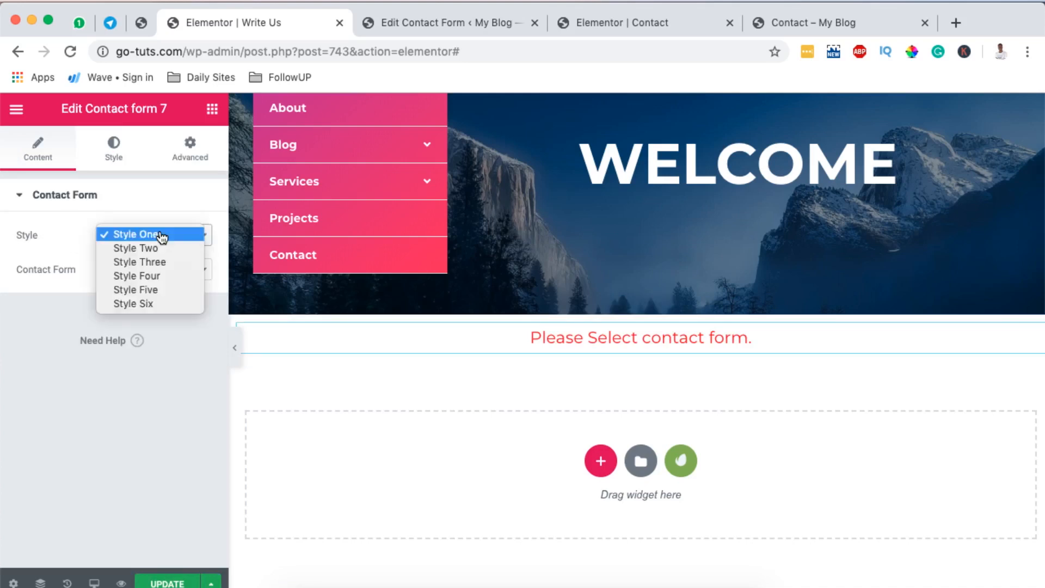
{"action": "left_click", "coordinate": [154, 248]}
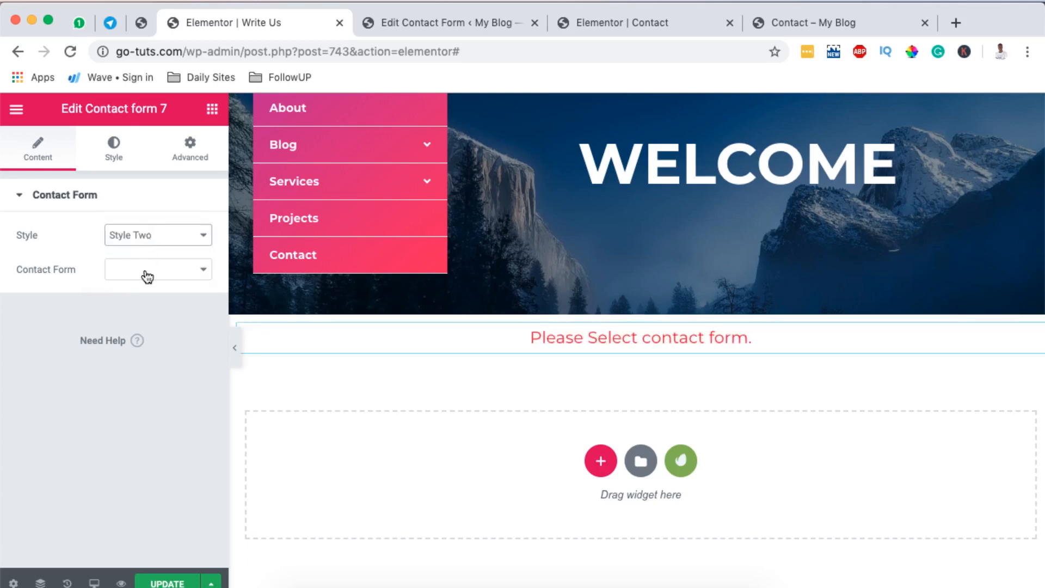
{"action": "left_click", "coordinate": [147, 277]}
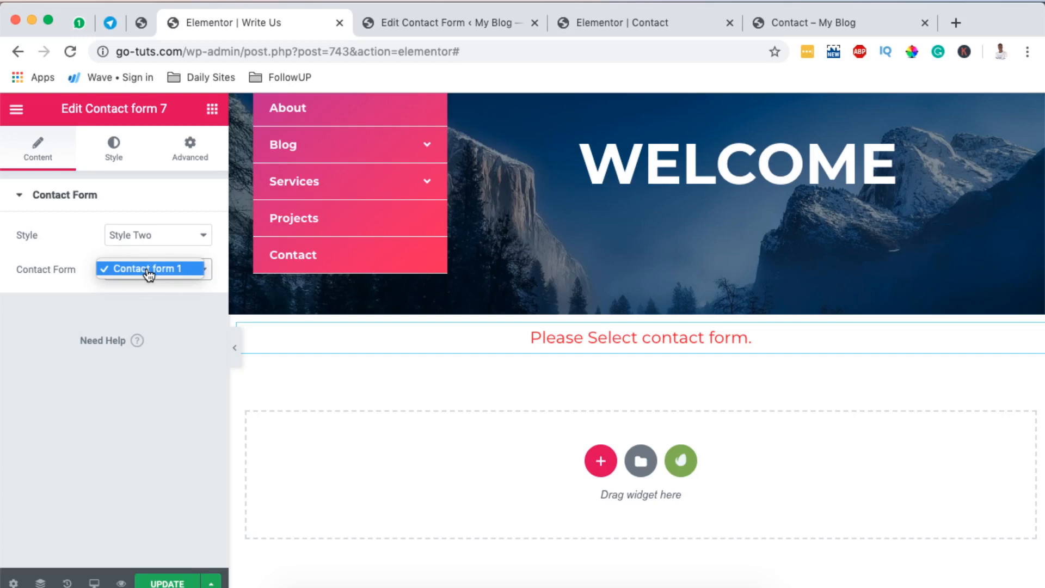
{"action": "left_click", "coordinate": [148, 270]}
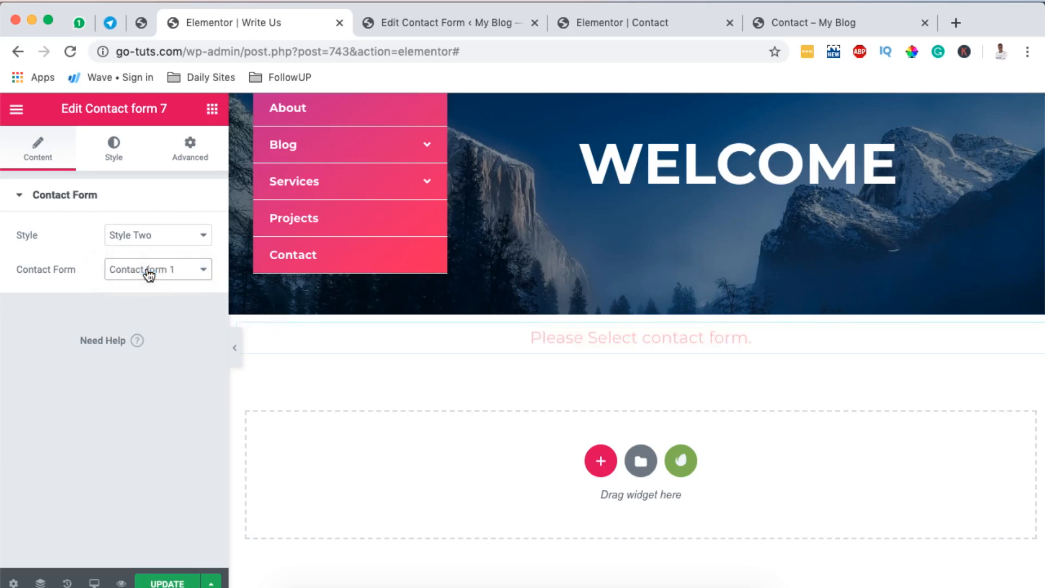
Step: Try Style Three, Style Four and Style Five on the contact form and review how the fields look
{"action": "left_click", "coordinate": [158, 235]}
{"action": "left_click", "coordinate": [155, 249]}
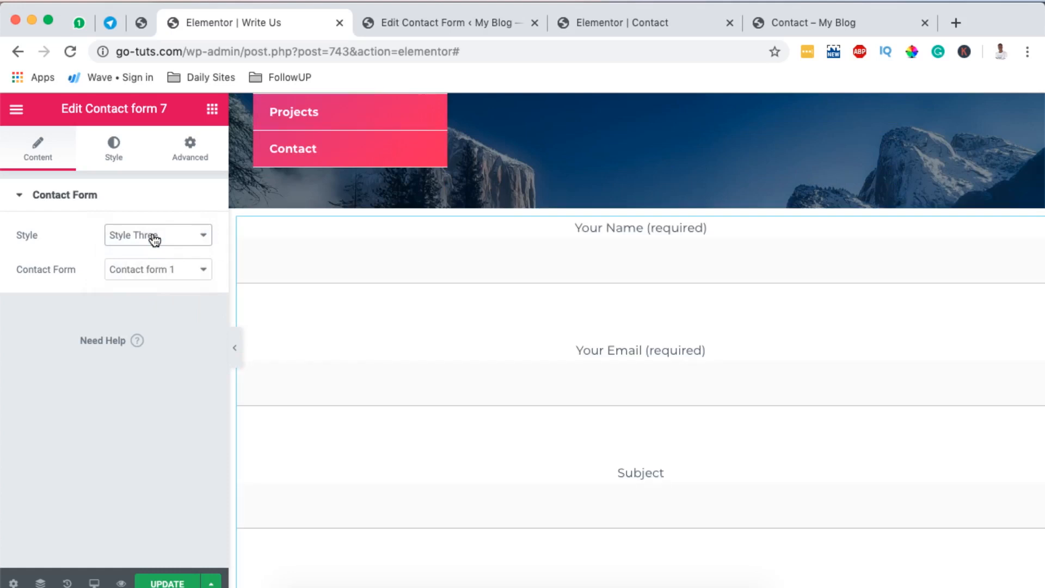
{"action": "scroll", "coordinate": [523, 321], "scroll_direction": "down", "scroll_amount": 2}
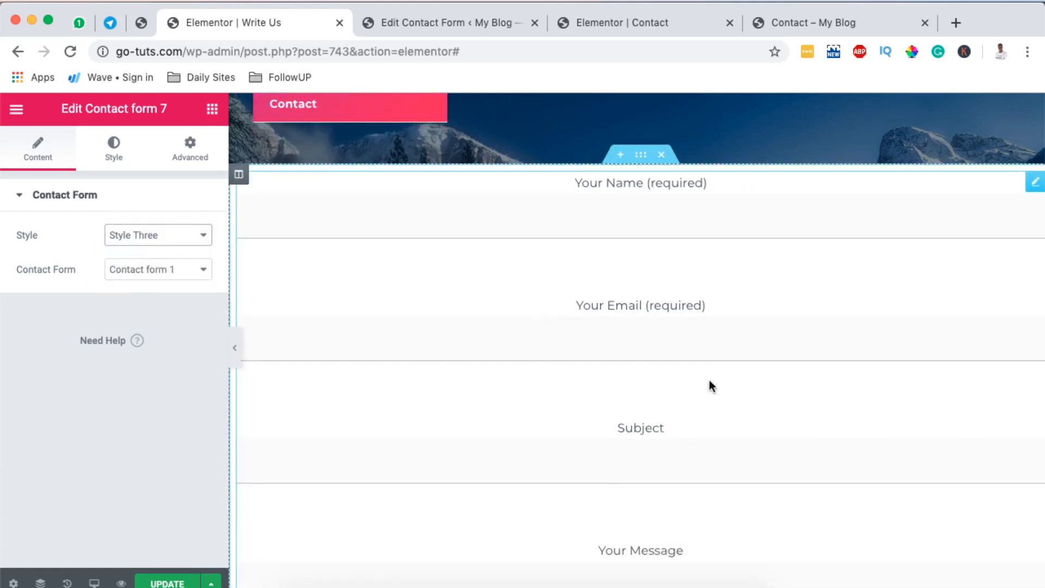
{"action": "left_click", "coordinate": [149, 234]}
{"action": "left_click", "coordinate": [150, 248]}
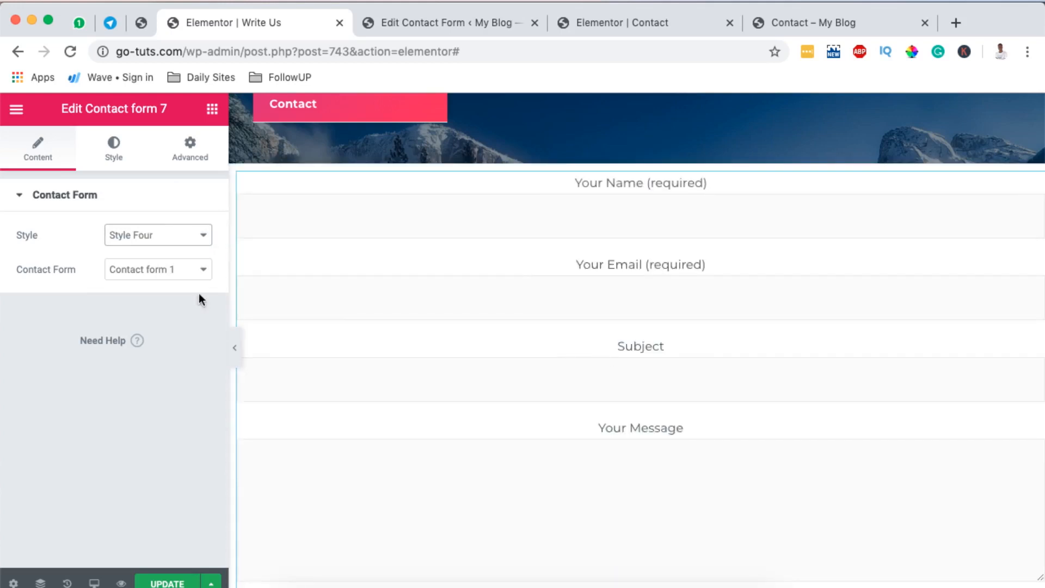
{"action": "left_click", "coordinate": [154, 234]}
{"action": "left_click", "coordinate": [156, 250]}
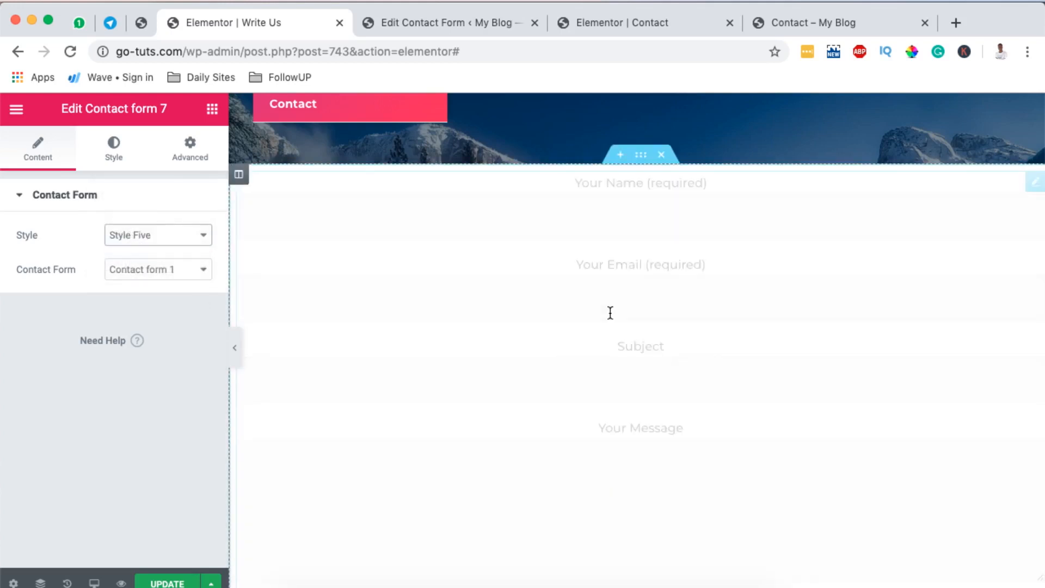
{"action": "scroll", "coordinate": [609, 312], "scroll_direction": "down", "scroll_amount": 4}
{"action": "scroll", "coordinate": [609, 309], "scroll_direction": "up", "scroll_amount": 7}
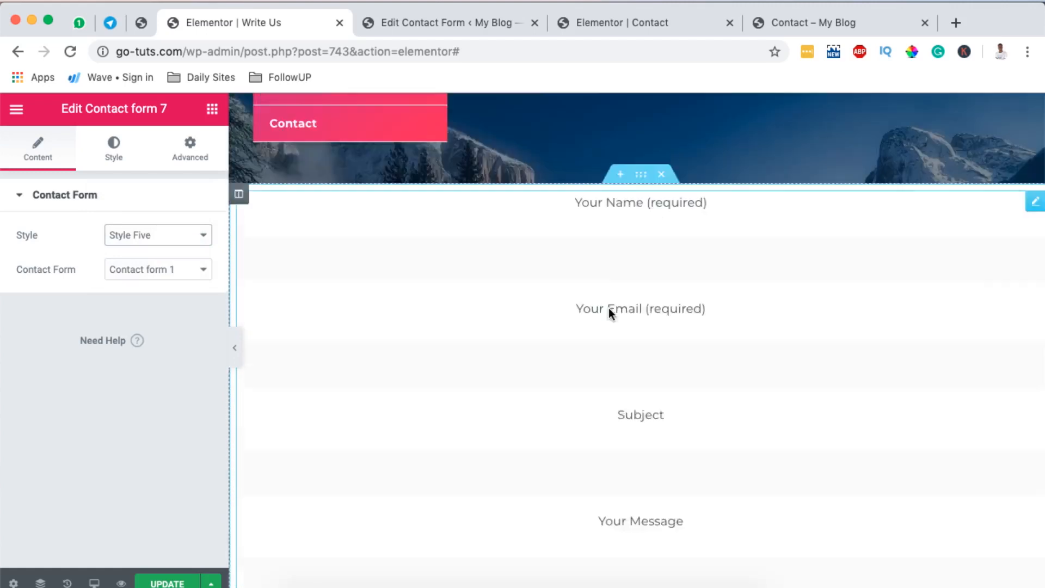
Step: Set the contact form's style to Style Six and check the fields down to the send button
{"action": "left_click", "coordinate": [145, 235]}
{"action": "left_click", "coordinate": [152, 249]}
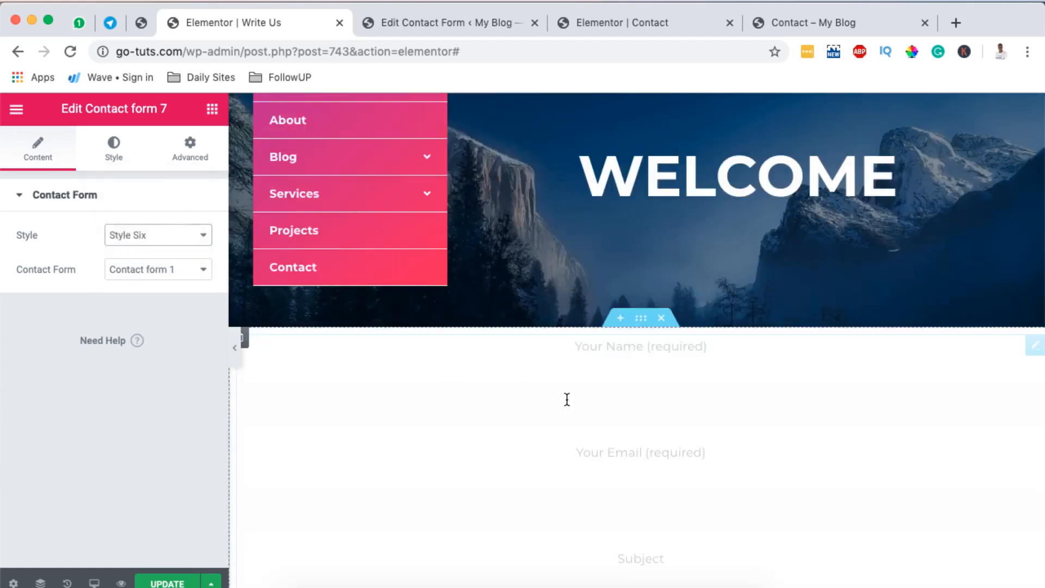
{"action": "scroll", "coordinate": [569, 359], "scroll_direction": "down", "scroll_amount": 9}
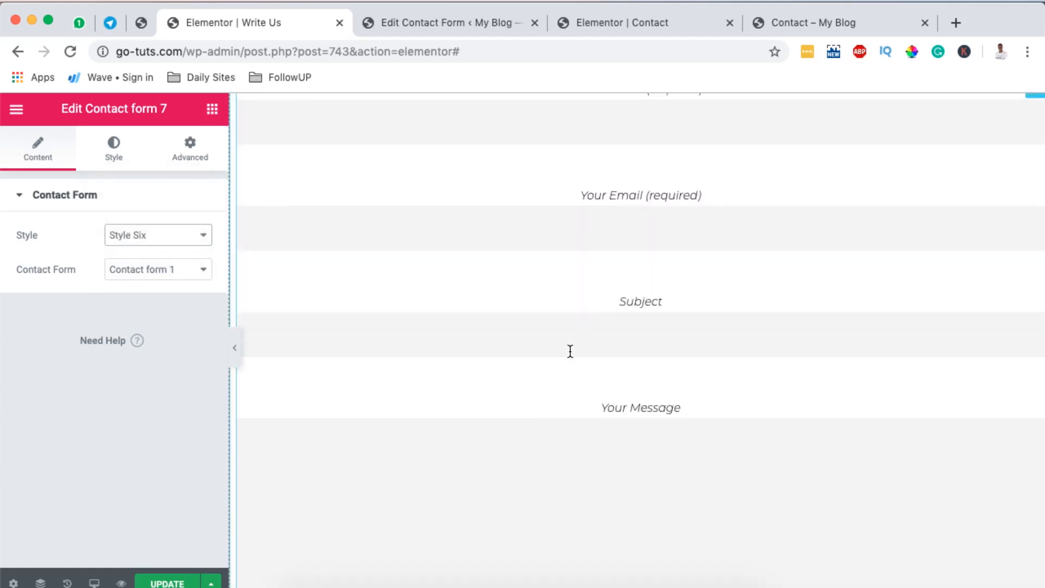
{"action": "scroll", "coordinate": [570, 351], "scroll_direction": "up", "scroll_amount": 2}
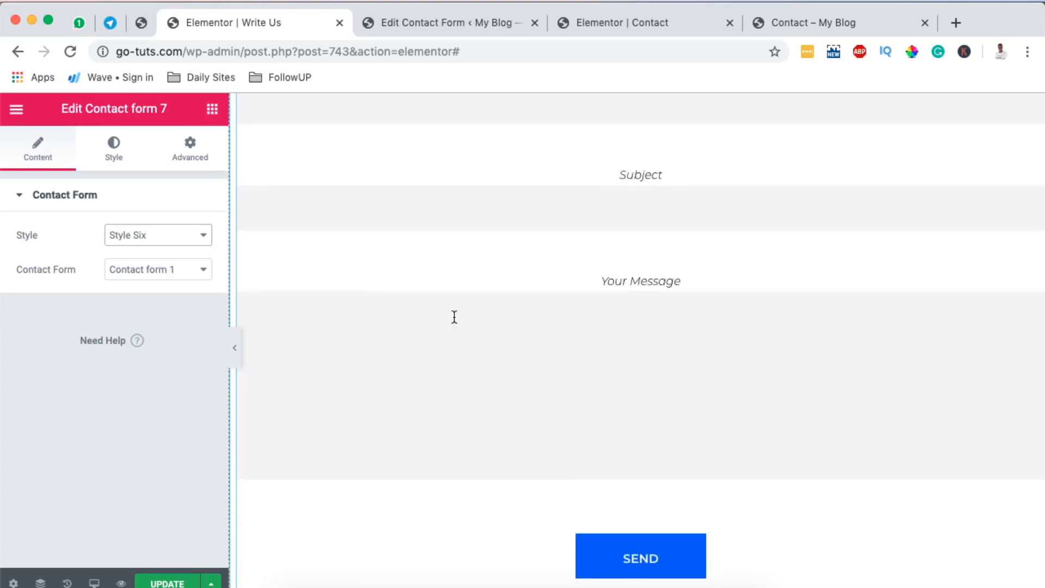
Step: Align the contact form's content to the left in its style settings and check the whole form
{"action": "left_click", "coordinate": [111, 157]}
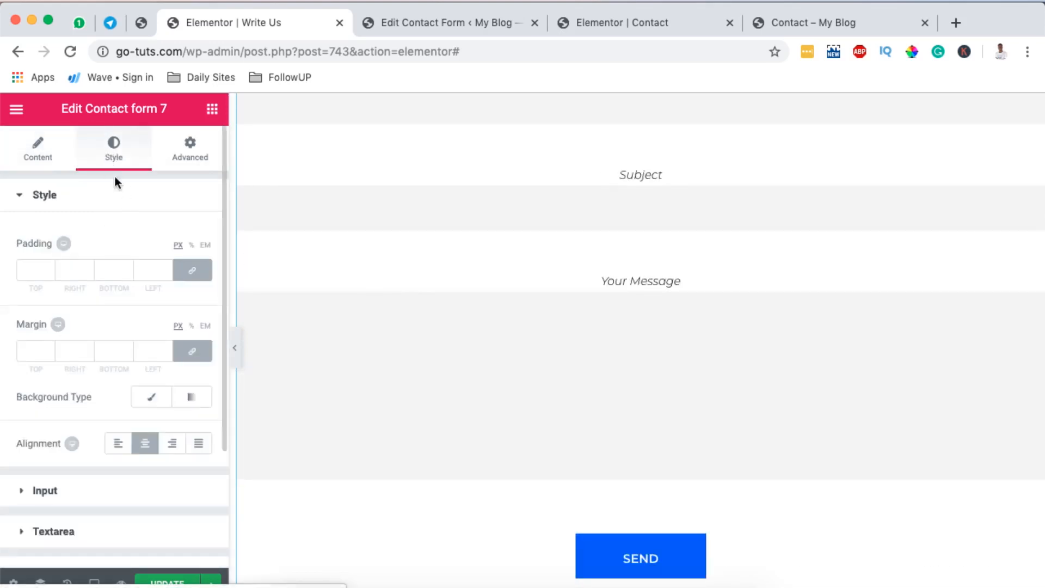
{"action": "scroll", "coordinate": [131, 284], "scroll_direction": "down", "scroll_amount": 3}
{"action": "left_click", "coordinate": [118, 354]}
{"action": "scroll", "coordinate": [563, 266], "scroll_direction": "up", "scroll_amount": 3}
{"action": "scroll", "coordinate": [563, 267], "scroll_direction": "down", "scroll_amount": 9}
{"action": "scroll", "coordinate": [564, 265], "scroll_direction": "up", "scroll_amount": 1}
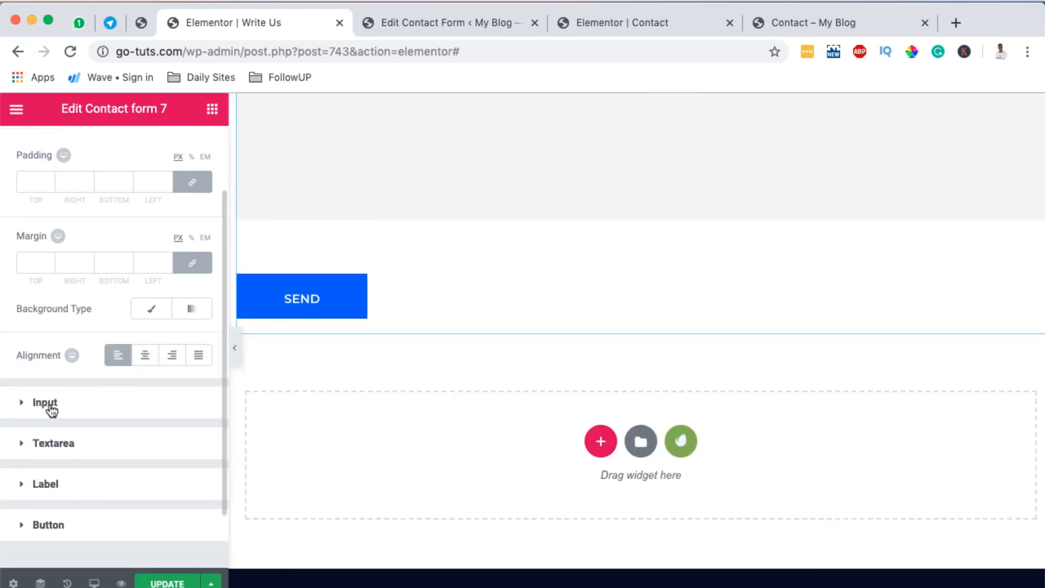
{"action": "scroll", "coordinate": [688, 300], "scroll_direction": "up", "scroll_amount": 3}
{"action": "scroll", "coordinate": [653, 291], "scroll_direction": "up", "scroll_amount": 12}
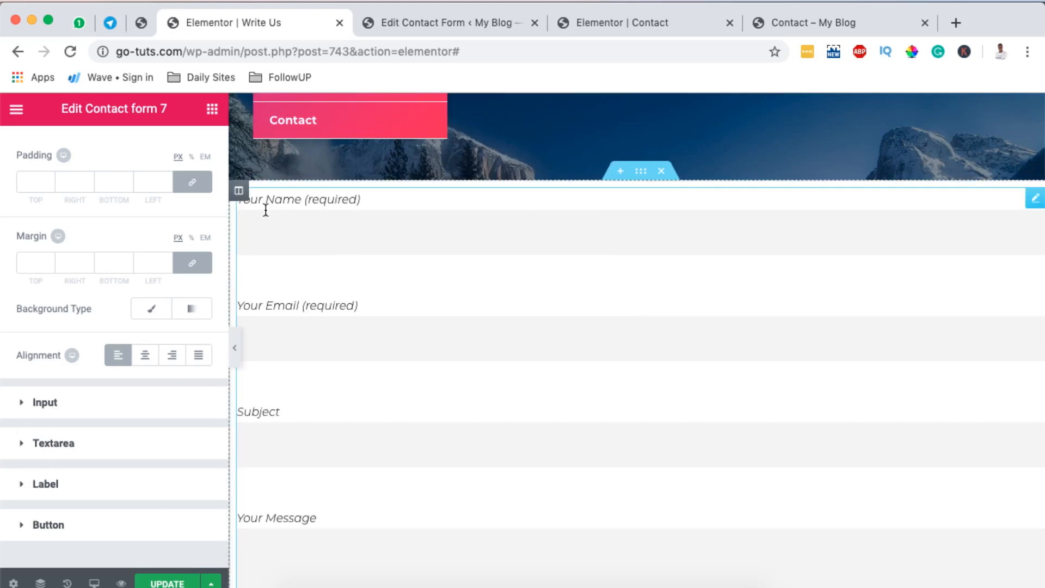
Step: Narrow the boxed content width of the section that holds the contact form
{"action": "left_click", "coordinate": [642, 173]}
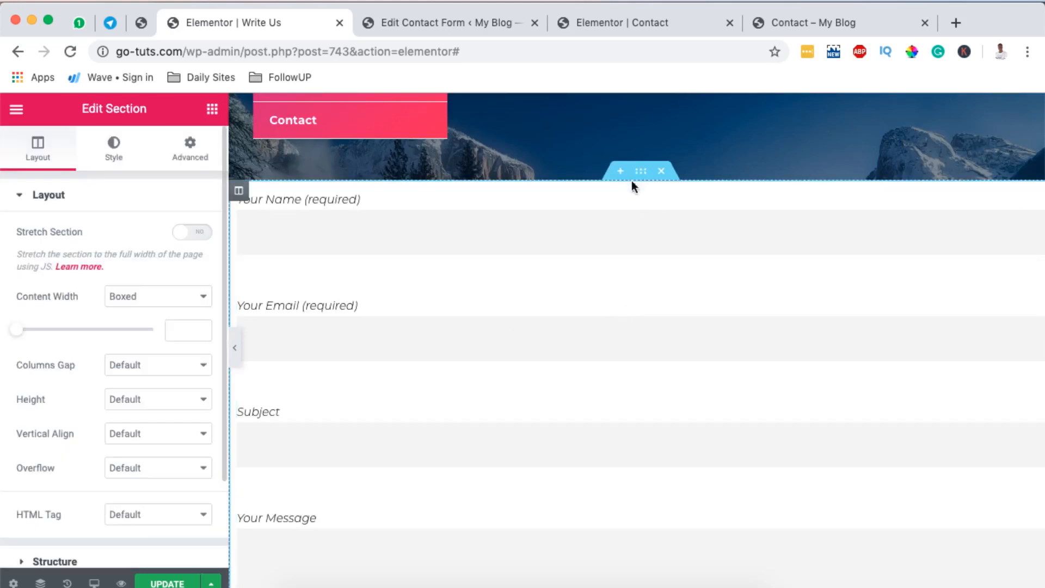
{"action": "left_click", "coordinate": [188, 151]}
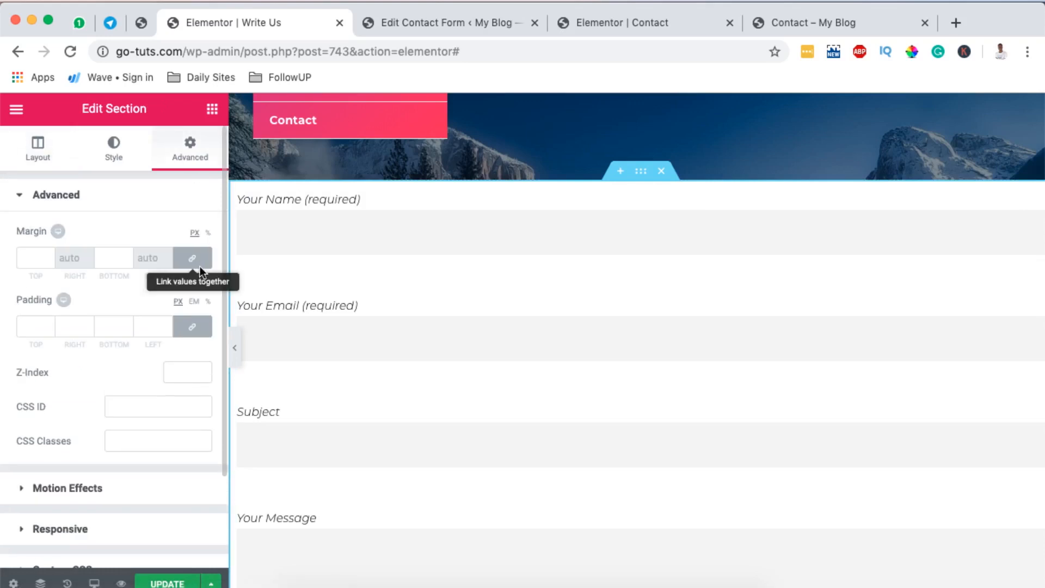
{"action": "left_click", "coordinate": [39, 150]}
{"action": "left_click_drag", "start_coordinate": [16, 330], "coordinate": [37, 334]}
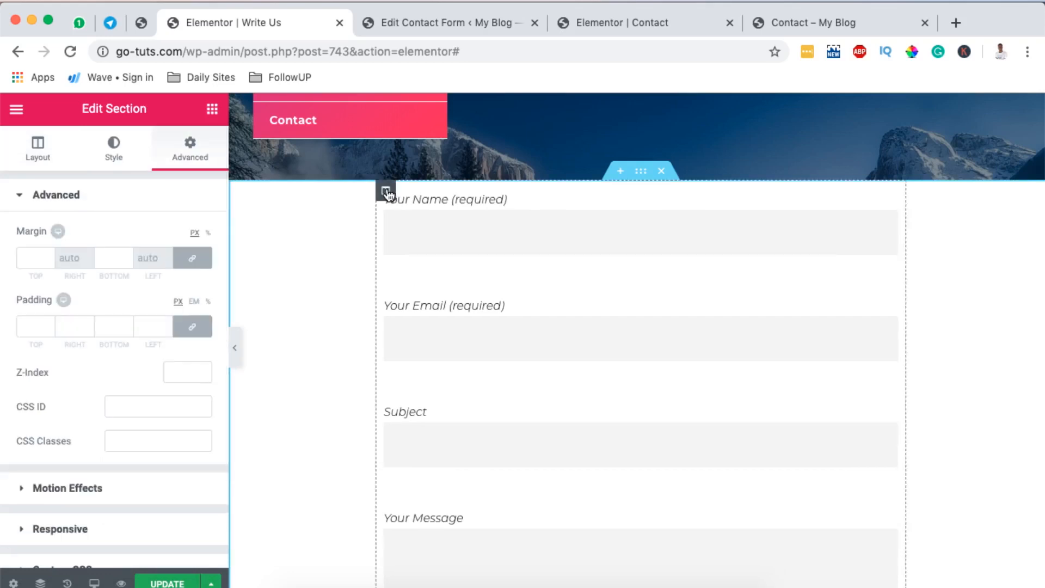
Step: Try 130 px of padding around the contact form's column, and settle on 70 px for all sides
{"action": "left_click", "coordinate": [386, 191]}
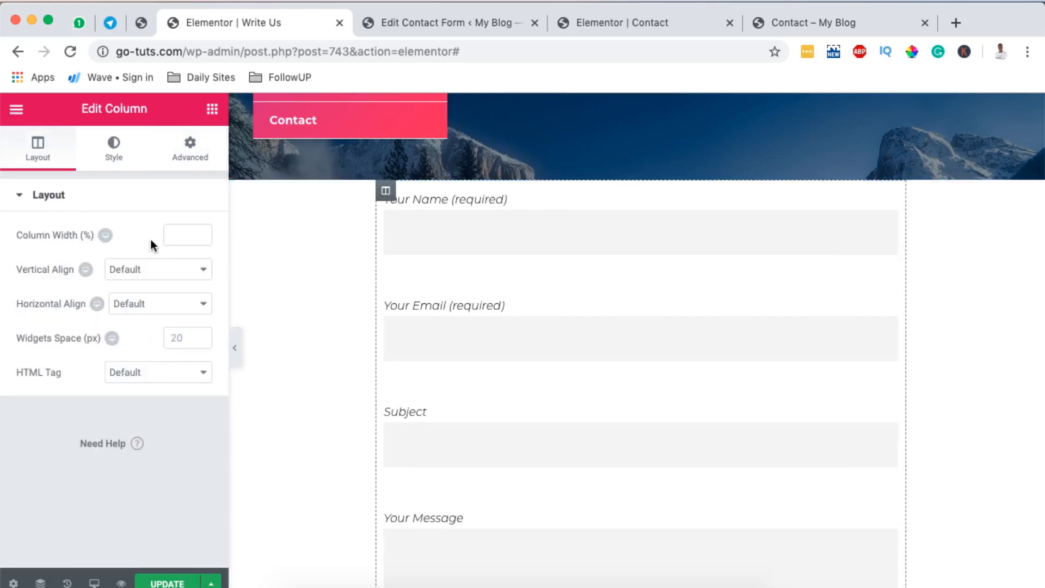
{"action": "left_click", "coordinate": [193, 160]}
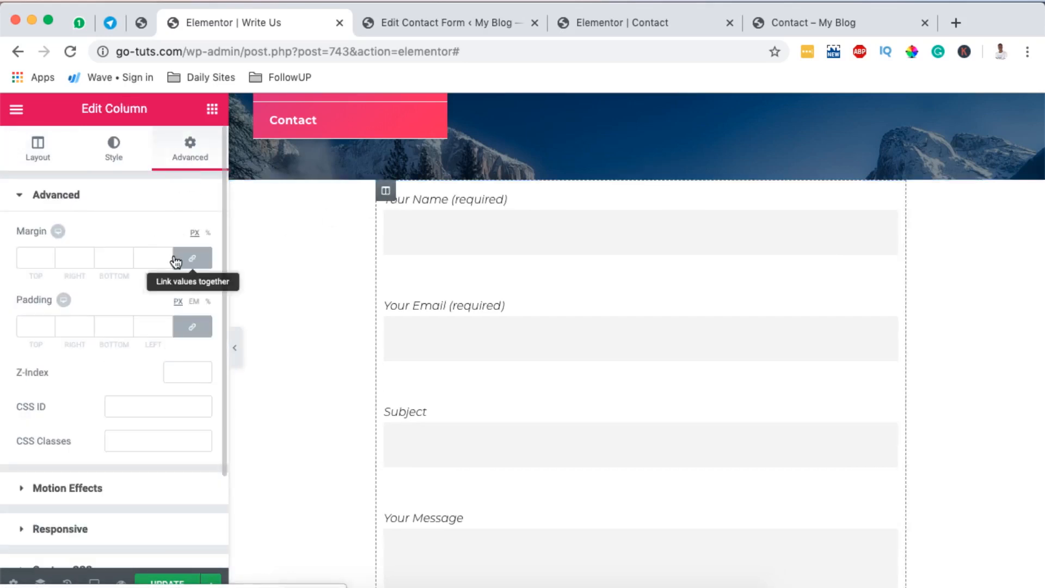
{"action": "left_click", "coordinate": [204, 330]}
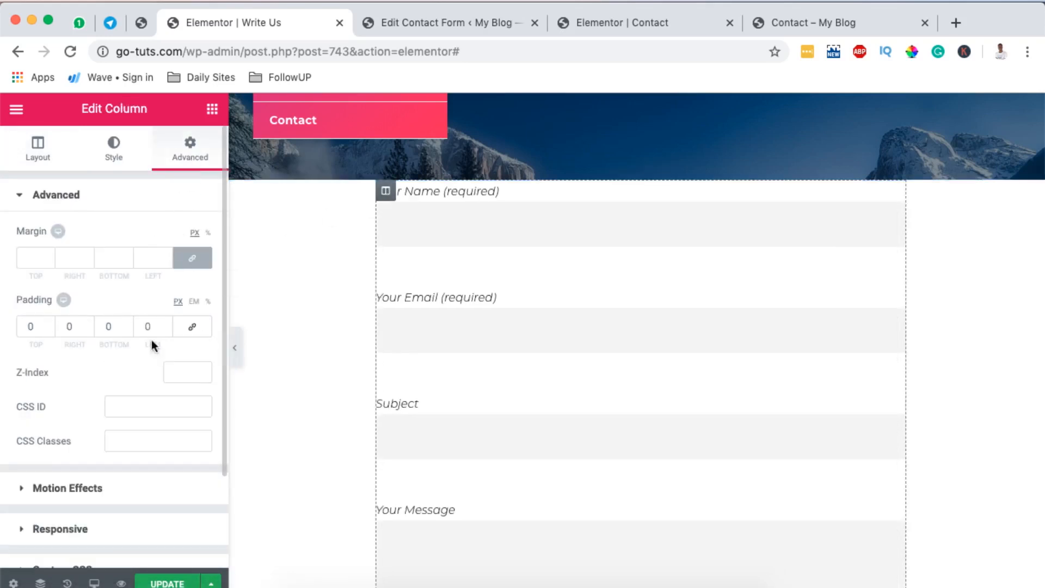
{"action": "left_click", "coordinate": [28, 327]}
{"action": "type", "text": "13"}
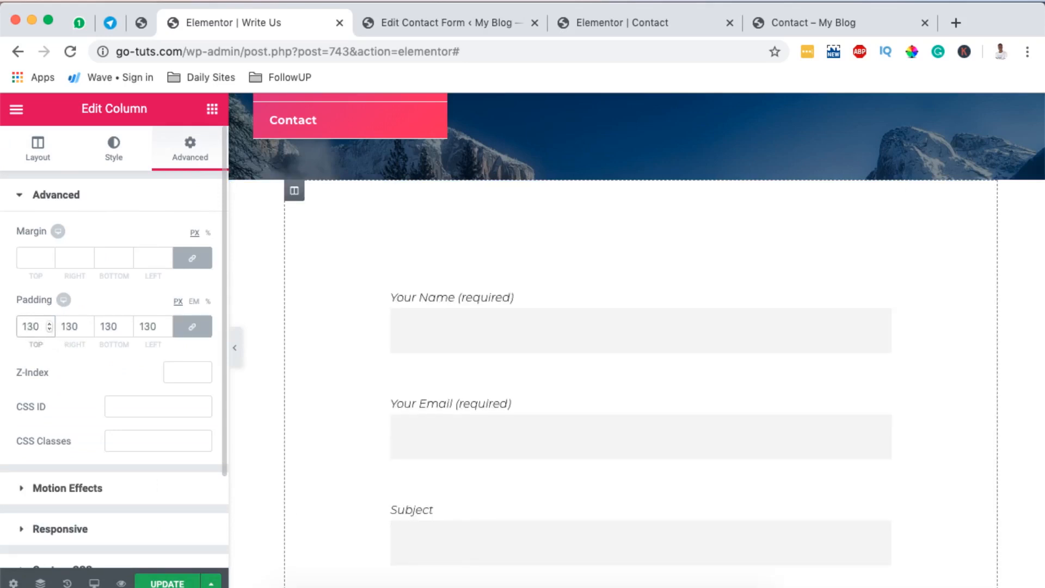
{"action": "scroll", "coordinate": [596, 284], "scroll_direction": "down", "scroll_amount": 3}
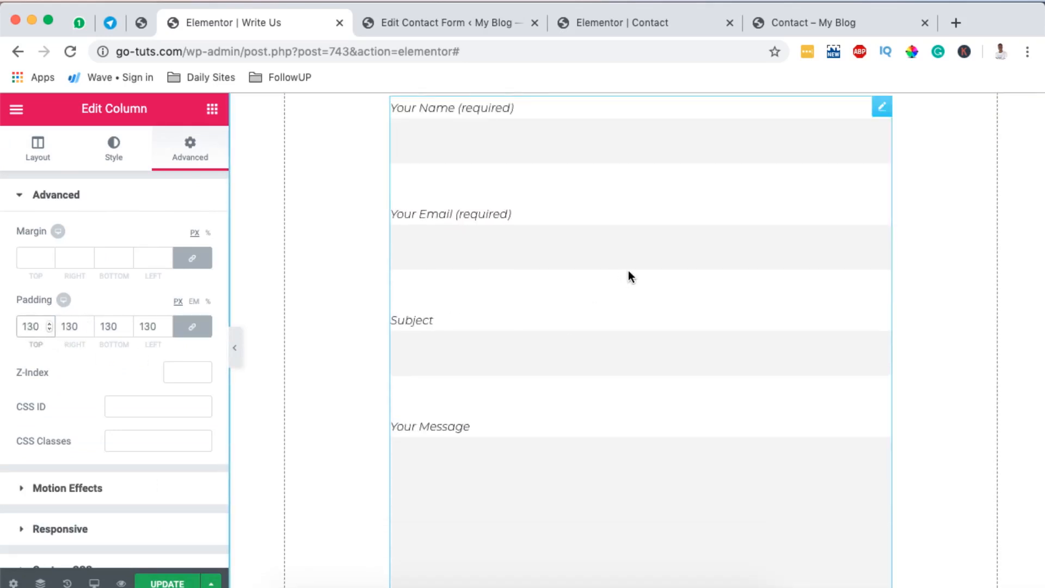
{"action": "scroll", "coordinate": [629, 272], "scroll_direction": "up", "scroll_amount": 3}
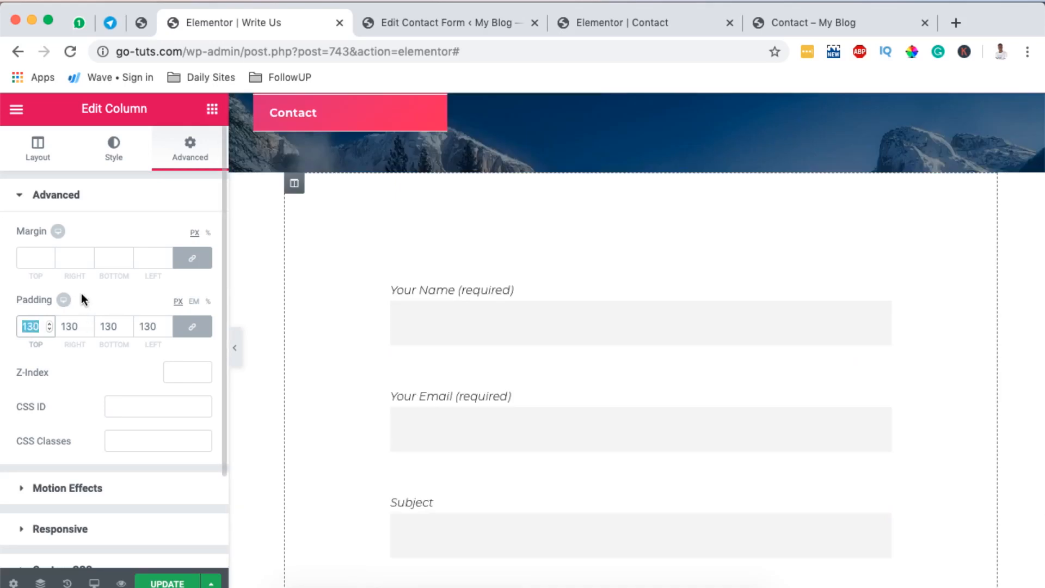
{"action": "type", "text": "70"}
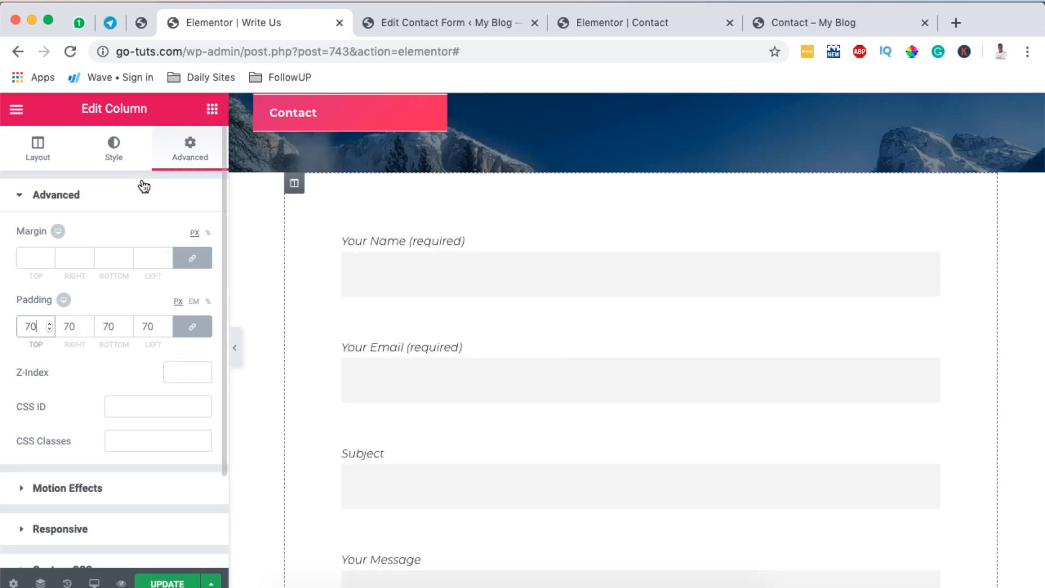
Step: Give the form's column a gradient background with purple #7043ba as its first color, and review it down the form
{"action": "left_click", "coordinate": [118, 148]}
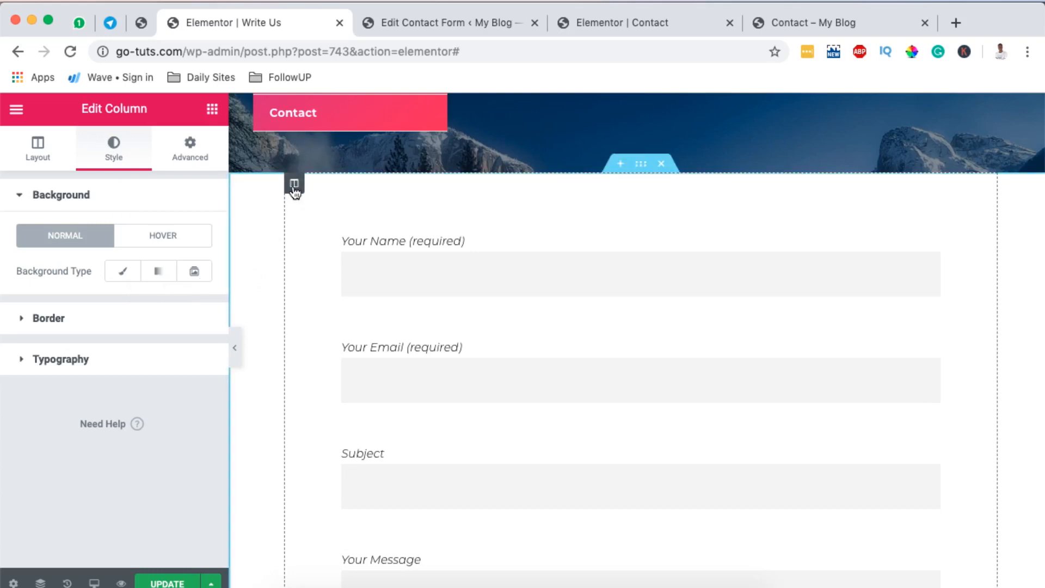
{"action": "left_click", "coordinate": [158, 271]}
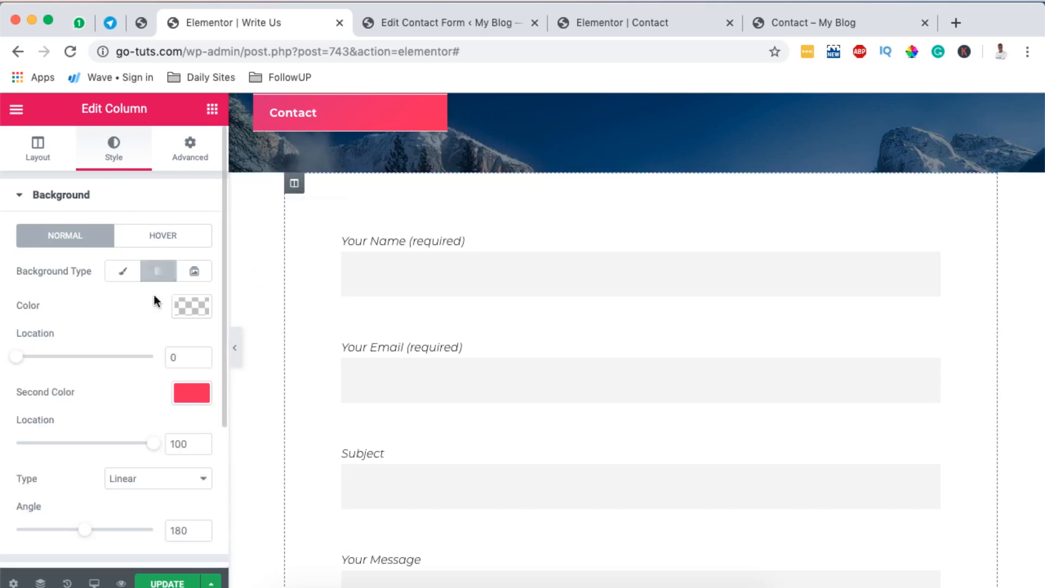
{"action": "left_click", "coordinate": [191, 305]}
{"action": "left_click", "coordinate": [100, 495]}
{"action": "mouse_move", "coordinate": [110, 379]}
{"action": "left_mouse_down"}
{"action": "mouse_move", "coordinate": [140, 374]}
{"action": "mouse_move", "coordinate": [143, 361]}
{"action": "mouse_move", "coordinate": [126, 378]}
{"action": "left_mouse_up"}
{"action": "scroll", "coordinate": [470, 304], "scroll_direction": "down", "scroll_amount": 5}
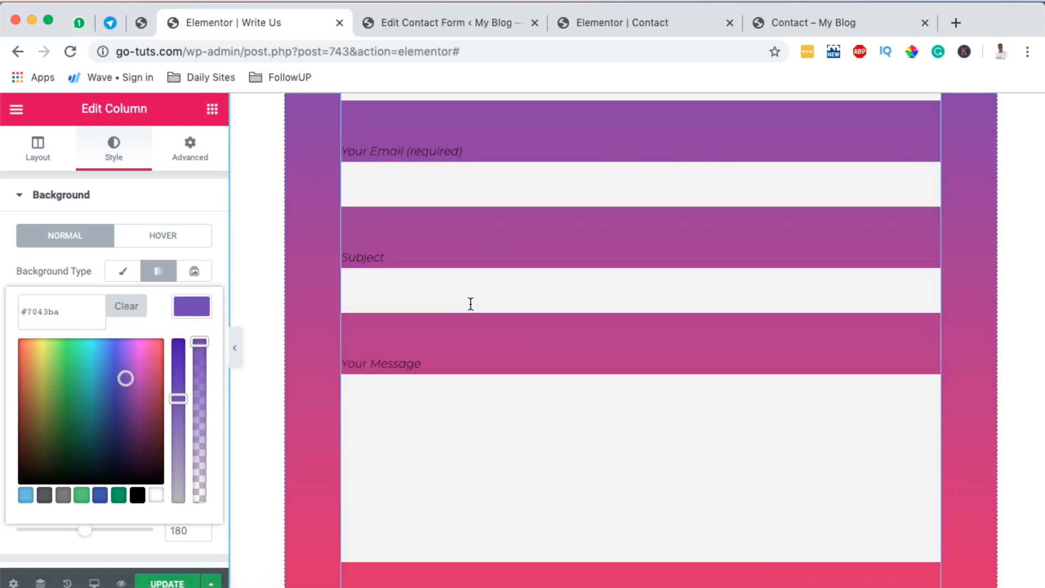
{"action": "scroll", "coordinate": [423, 371], "scroll_direction": "down", "scroll_amount": 4}
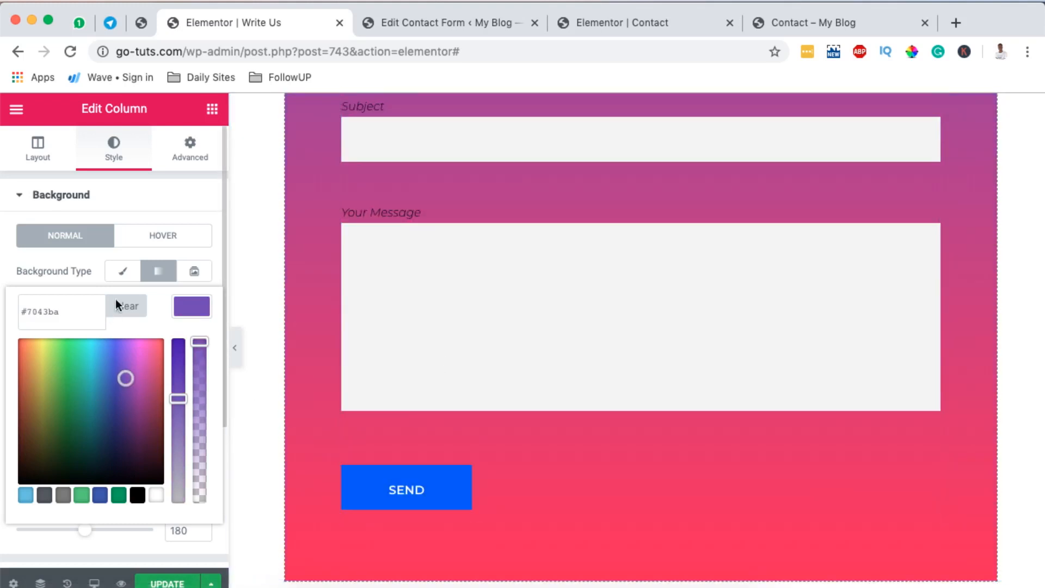
Step: Set the linear gradient's angle to 50 on the form's column background and review the blend across the whole form
{"action": "left_click", "coordinate": [154, 278]}
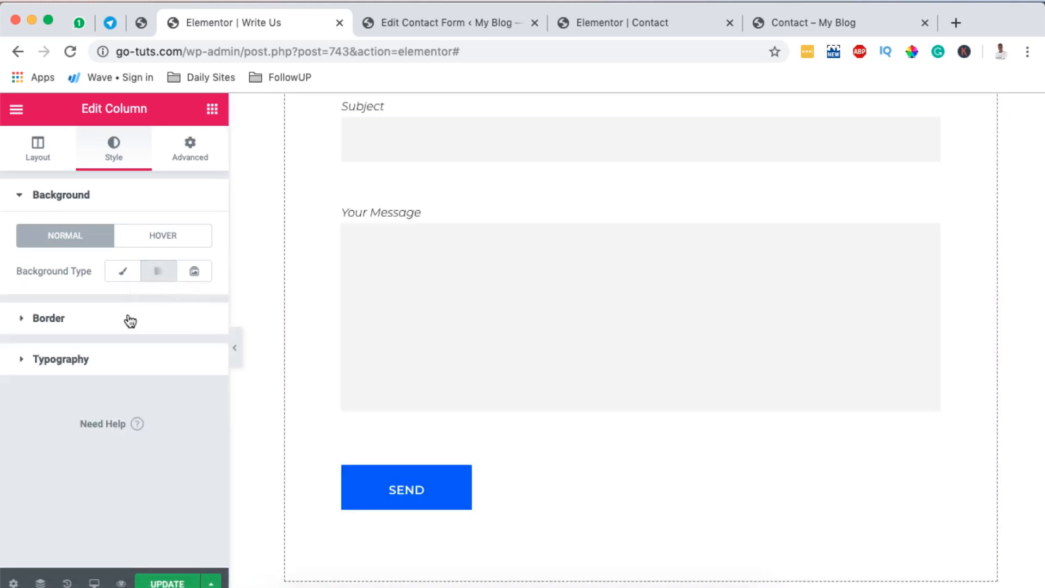
{"action": "left_click", "coordinate": [160, 276]}
{"action": "scroll", "coordinate": [408, 430], "scroll_direction": "up", "scroll_amount": 3}
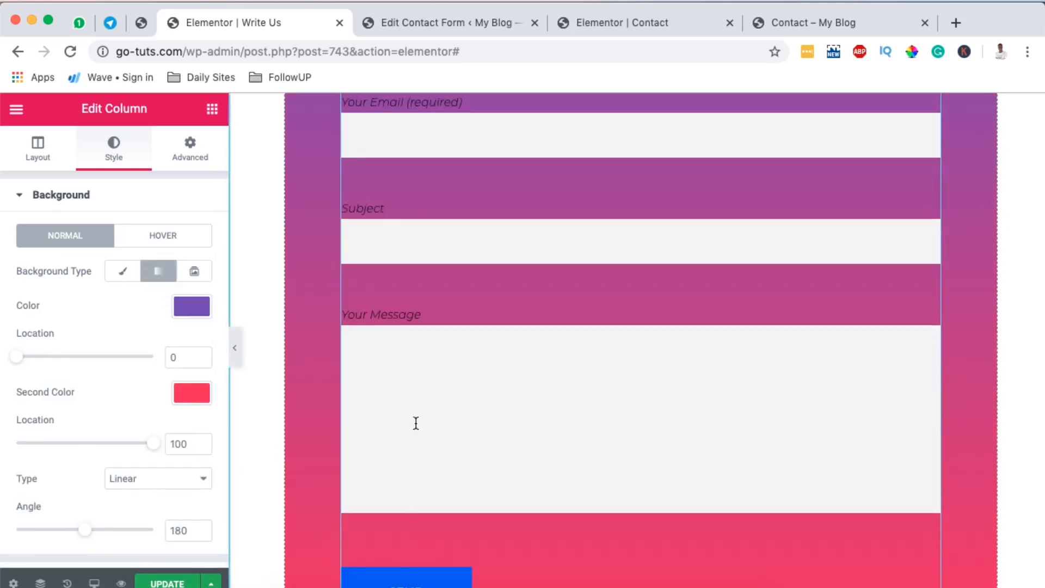
{"action": "scroll", "coordinate": [399, 426], "scroll_direction": "down", "scroll_amount": 3}
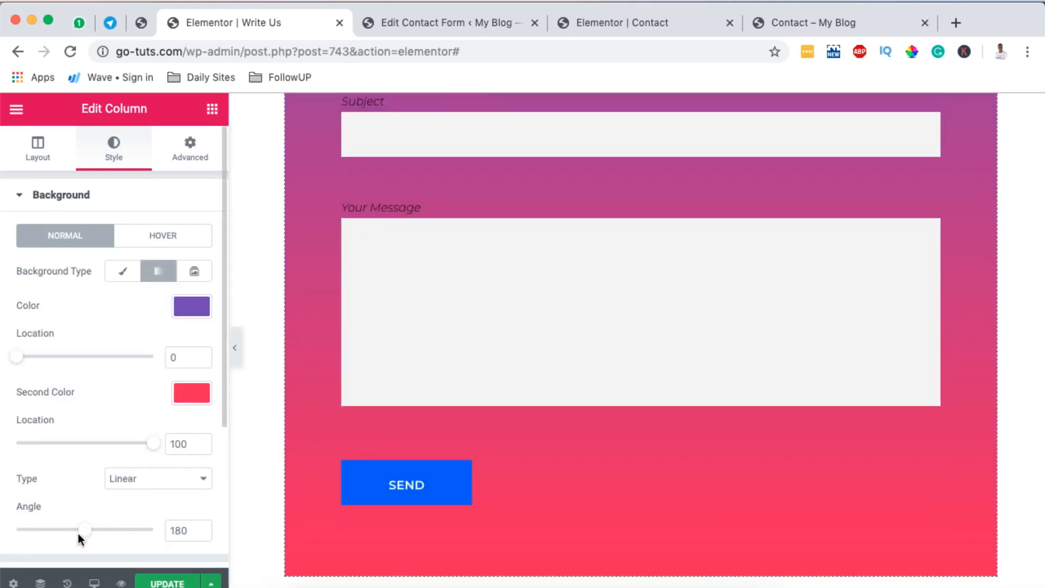
{"action": "left_click_drag", "start_coordinate": [62, 537], "coordinate": [42, 535]}
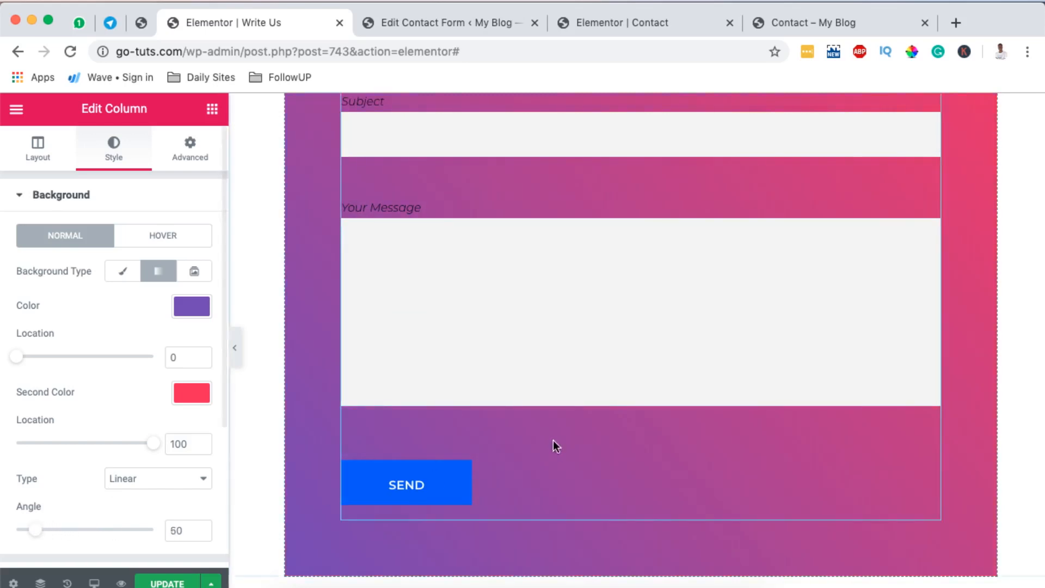
{"action": "scroll", "coordinate": [554, 439], "scroll_direction": "up", "scroll_amount": 6}
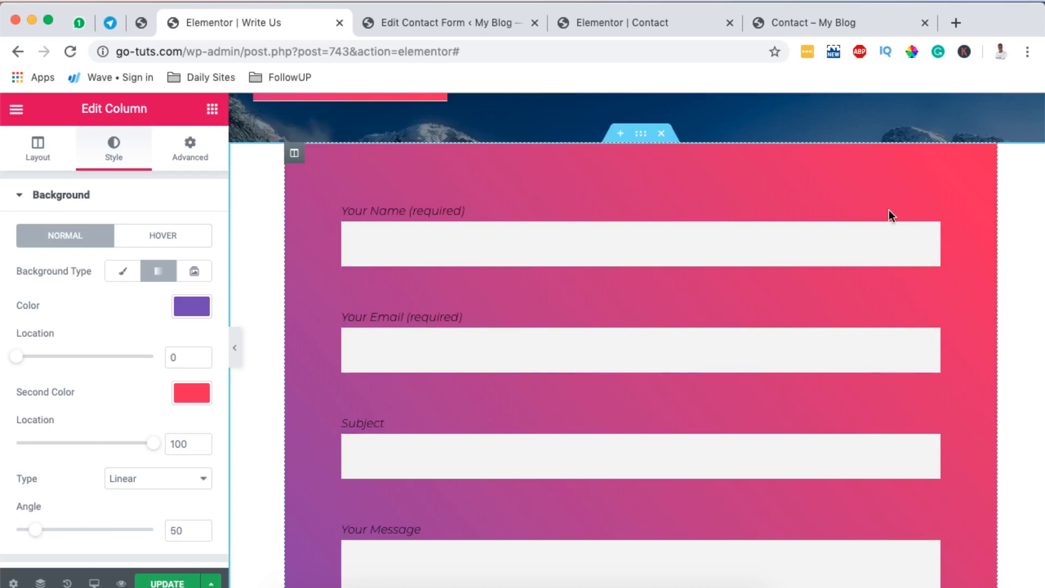
{"action": "scroll", "coordinate": [668, 366], "scroll_direction": "down", "scroll_amount": 6}
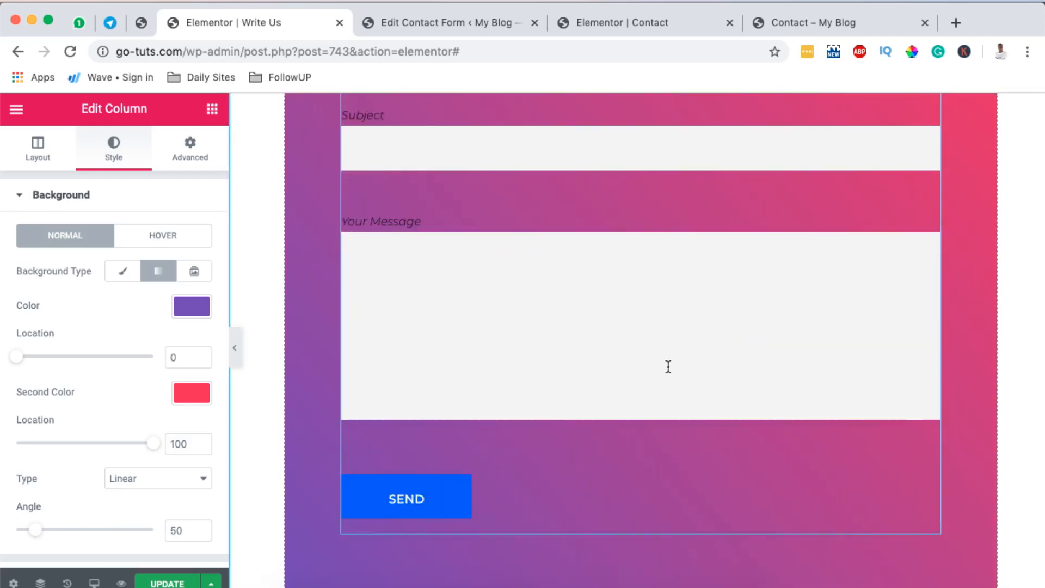
{"action": "scroll", "coordinate": [667, 366], "scroll_direction": "down", "scroll_amount": 2}
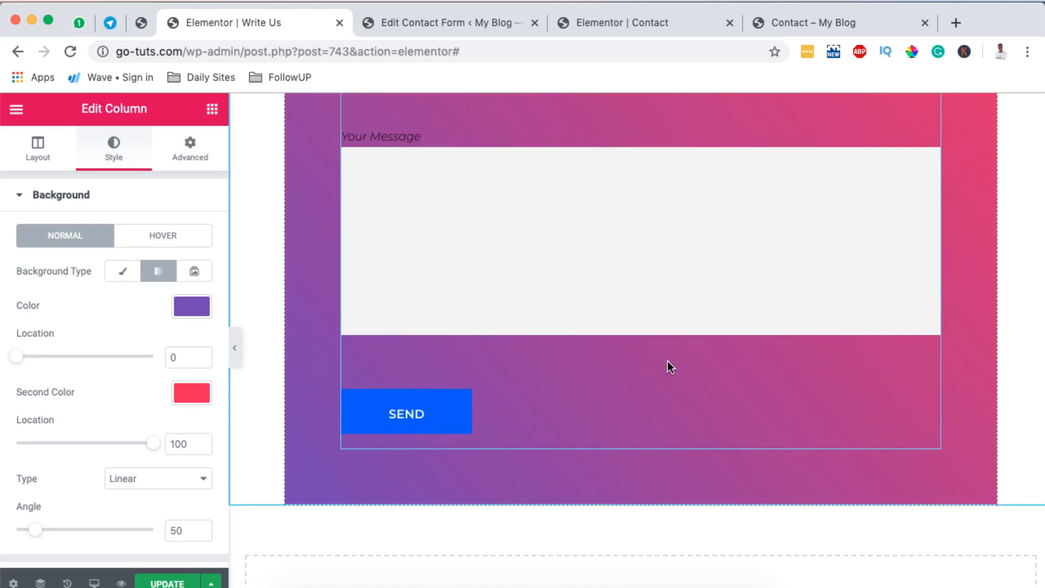
{"action": "scroll", "coordinate": [667, 361], "scroll_direction": "up", "scroll_amount": 5}
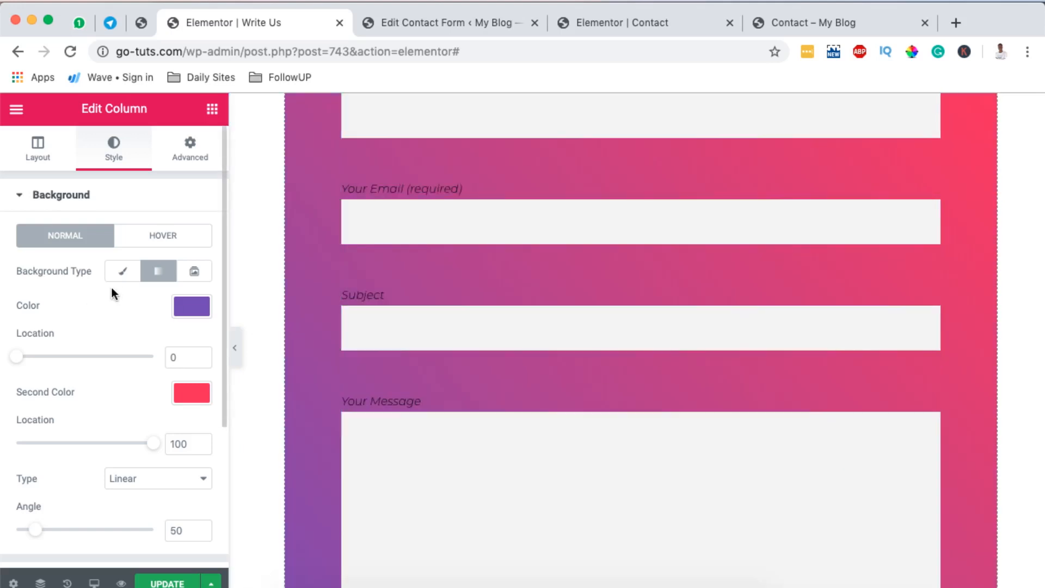
Step: Set the text color of the contact form's labels to white in the form widget's style settings
{"action": "scroll", "coordinate": [553, 323], "scroll_direction": "up", "scroll_amount": 8}
{"action": "scroll", "coordinate": [553, 322], "scroll_direction": "down", "scroll_amount": 2}
{"action": "scroll", "coordinate": [553, 321], "scroll_direction": "down", "scroll_amount": 4}
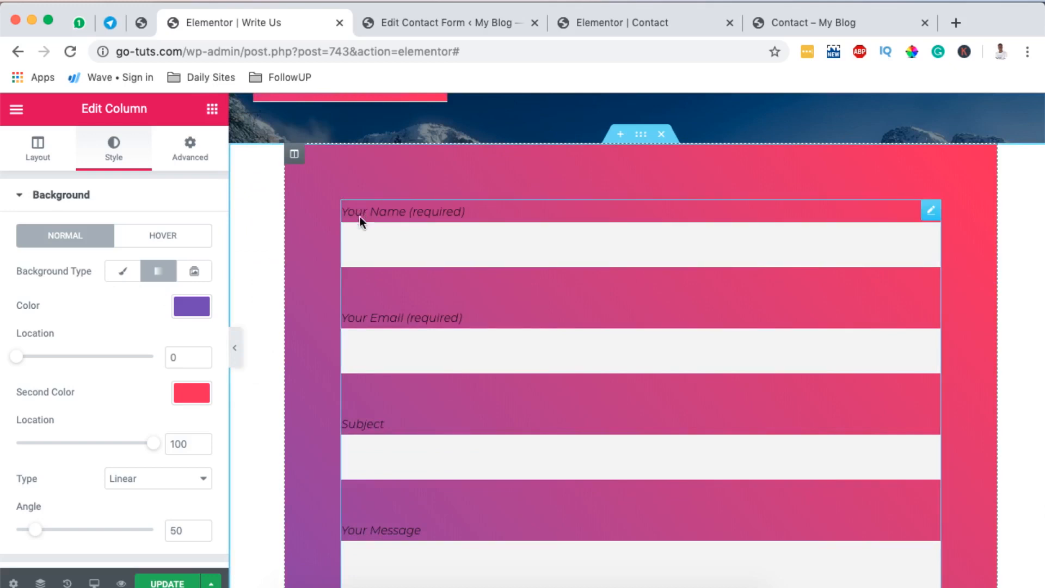
{"action": "left_click", "coordinate": [442, 214]}
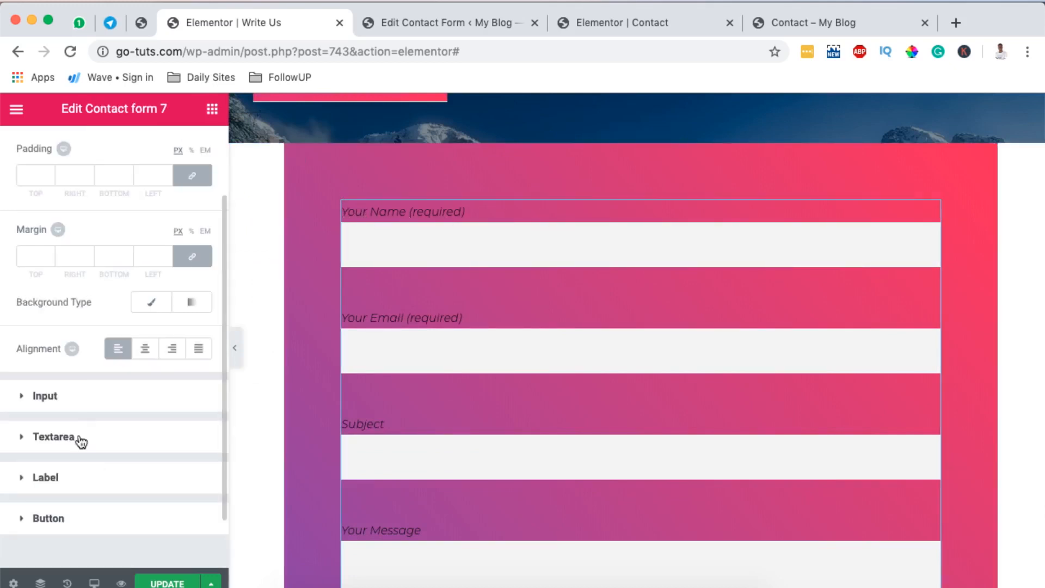
{"action": "left_click", "coordinate": [60, 477]}
{"action": "scroll", "coordinate": [151, 340], "scroll_direction": "down", "scroll_amount": 3}
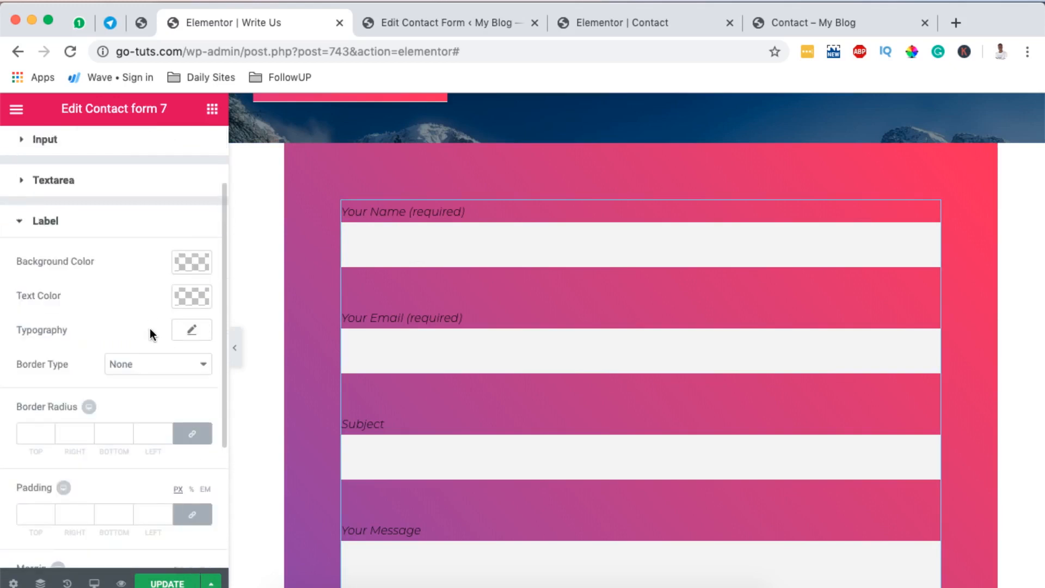
{"action": "left_click", "coordinate": [194, 294]}
{"action": "left_click_drag", "start_coordinate": [51, 359], "coordinate": [2, 321]}
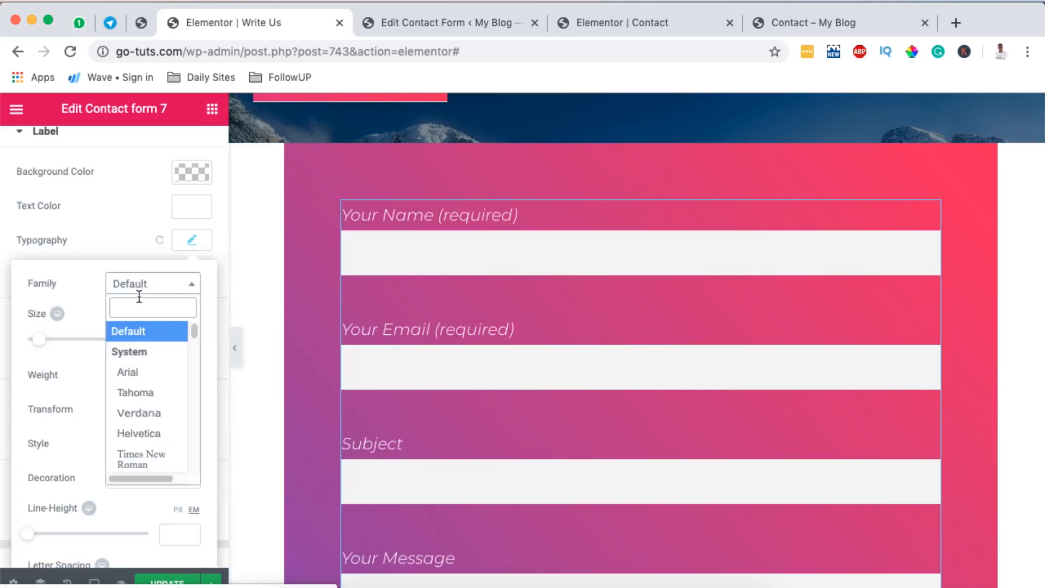
Step: Give the form labels a 20 px text size, Normal style and Bold weight, keeping the default font family
{"action": "left_click", "coordinate": [80, 288]}
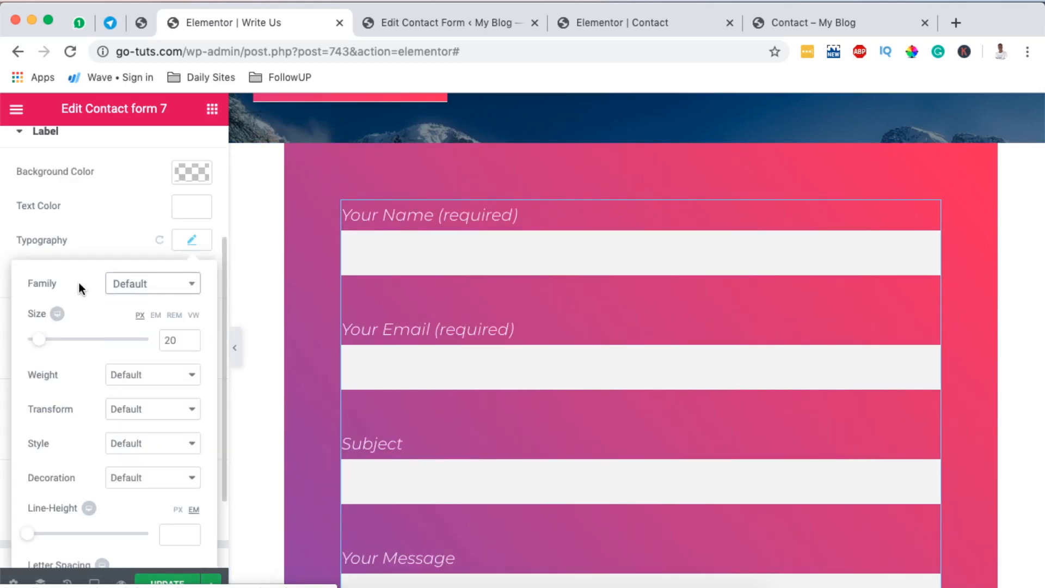
{"action": "left_click", "coordinate": [137, 448]}
{"action": "left_click", "coordinate": [140, 458]}
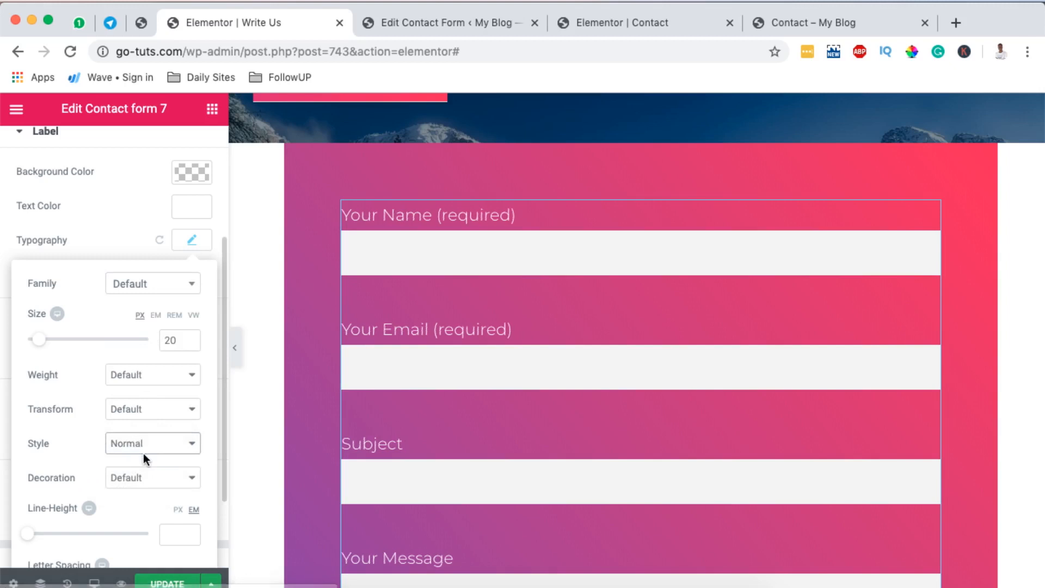
{"action": "left_click", "coordinate": [153, 375]}
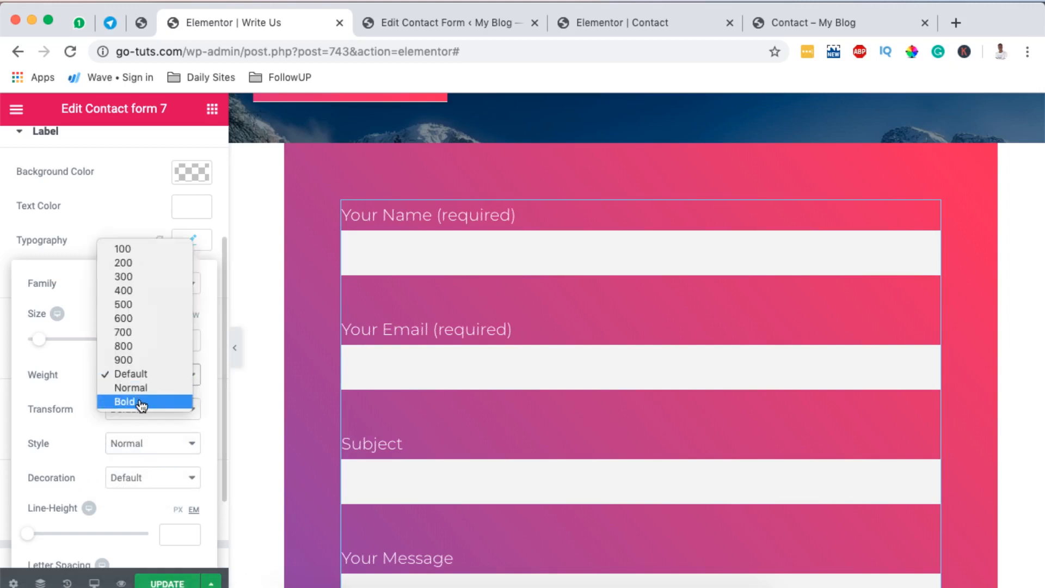
{"action": "left_click", "coordinate": [136, 402]}
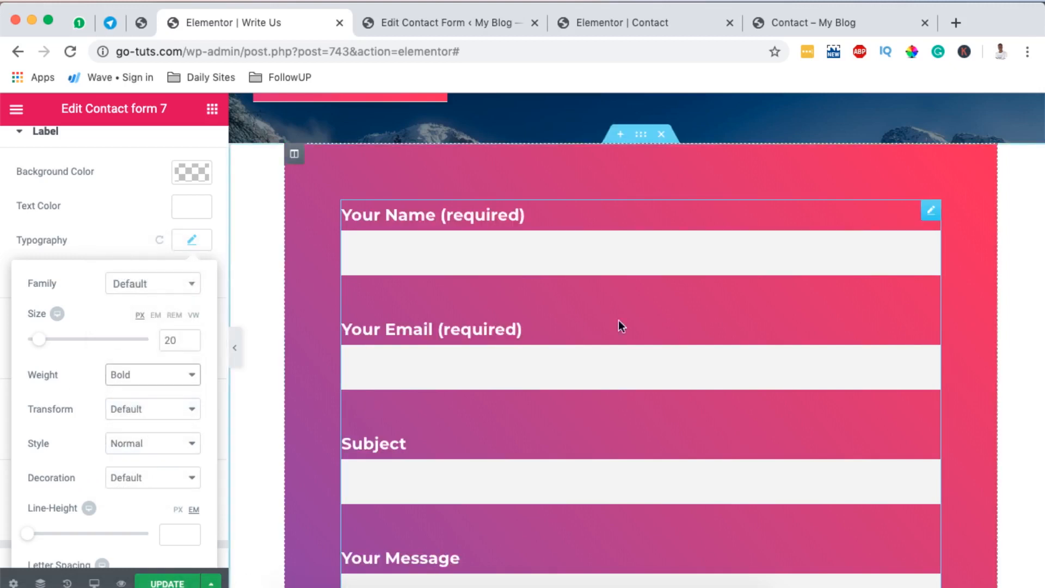
{"action": "scroll", "coordinate": [619, 320], "scroll_direction": "down", "scroll_amount": 7}
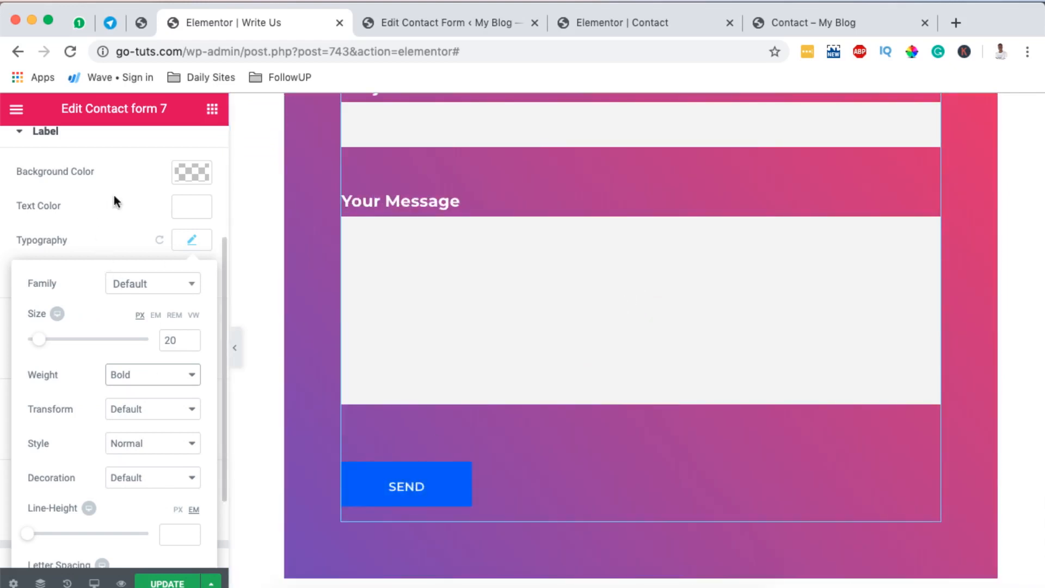
{"action": "left_click", "coordinate": [189, 247]}
Step: Change the Send button's normal background color to the pinkish red #e54771
{"action": "scroll", "coordinate": [97, 341], "scroll_direction": "down", "scroll_amount": 2}
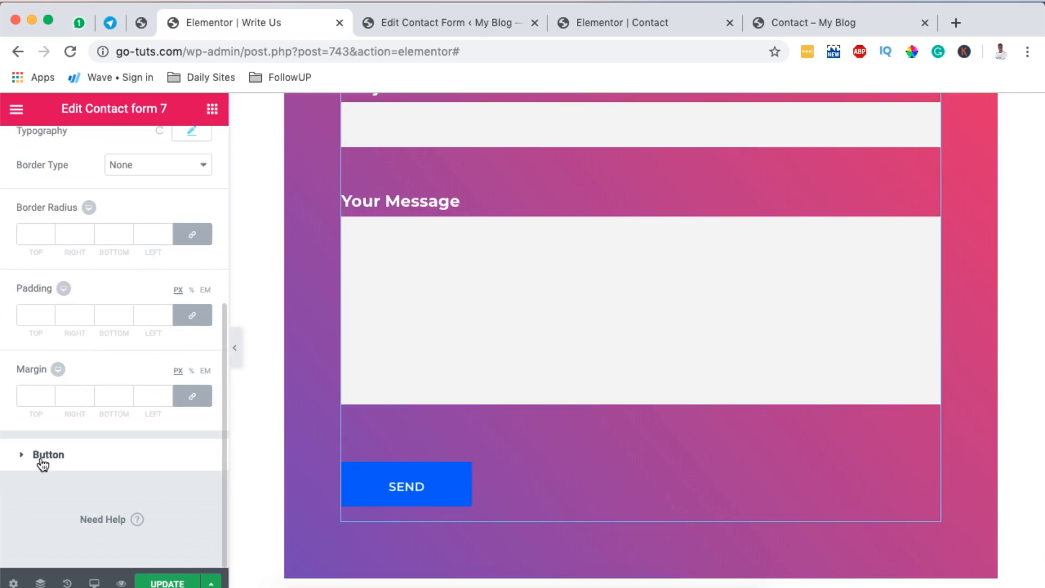
{"action": "left_click", "coordinate": [150, 447]}
{"action": "scroll", "coordinate": [150, 353], "scroll_direction": "down", "scroll_amount": 4}
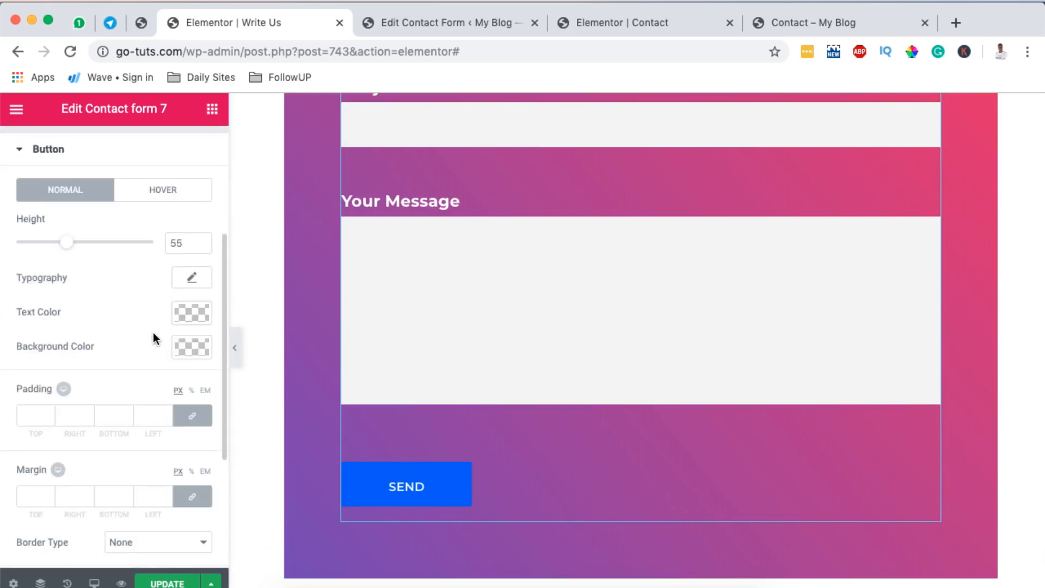
{"action": "left_click", "coordinate": [191, 298]}
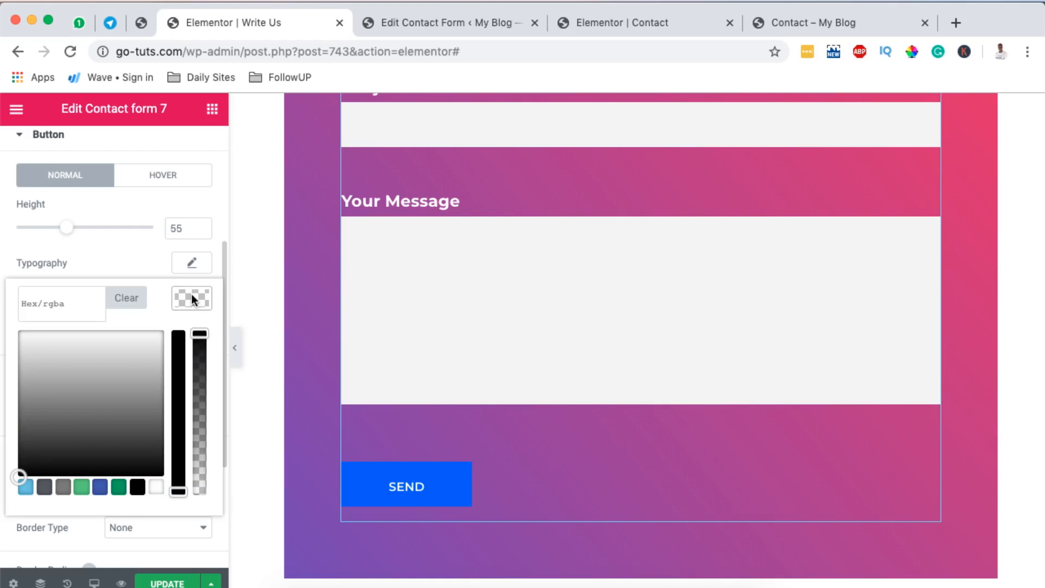
{"action": "left_click", "coordinate": [192, 294]}
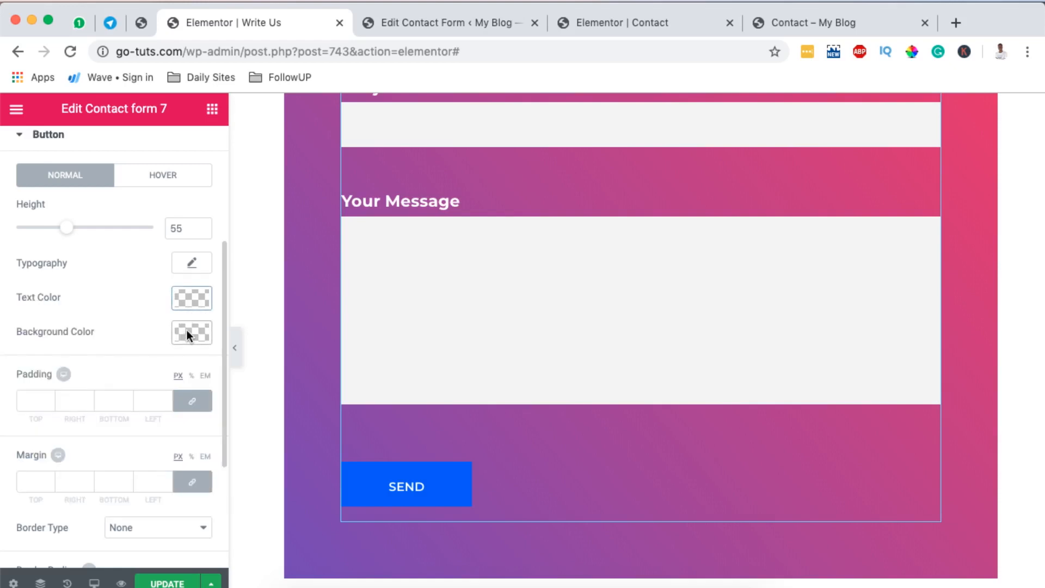
{"action": "left_click", "coordinate": [188, 330]}
{"action": "left_click", "coordinate": [101, 521]}
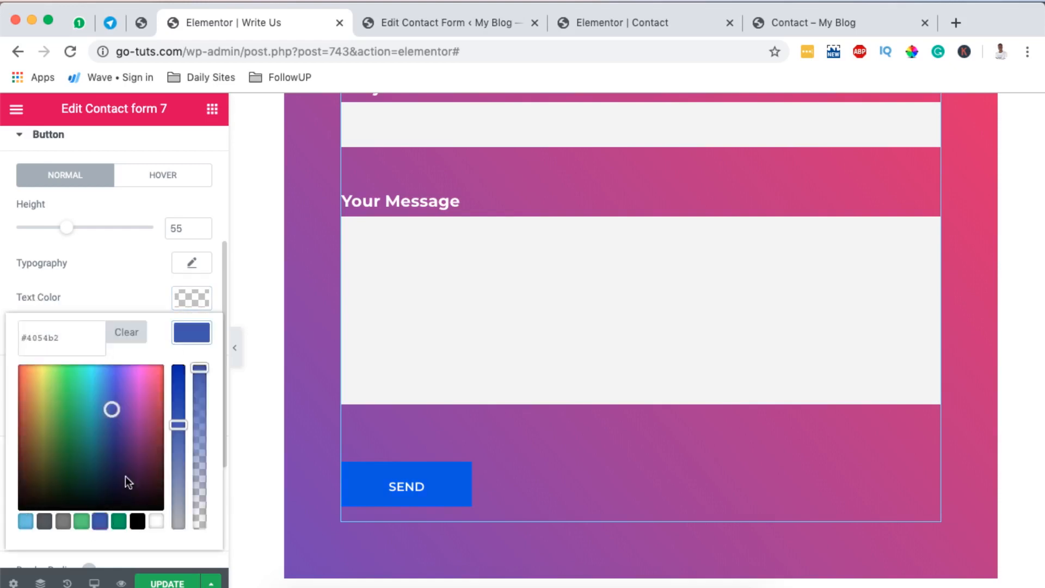
{"action": "left_click_drag", "start_coordinate": [116, 420], "coordinate": [172, 380]}
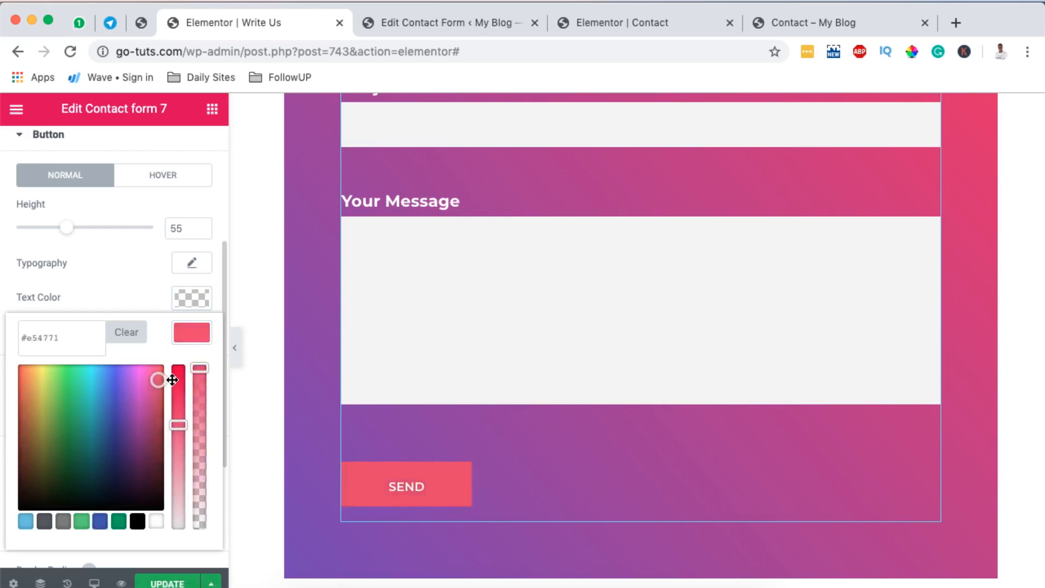
{"action": "left_click", "coordinate": [187, 335]}
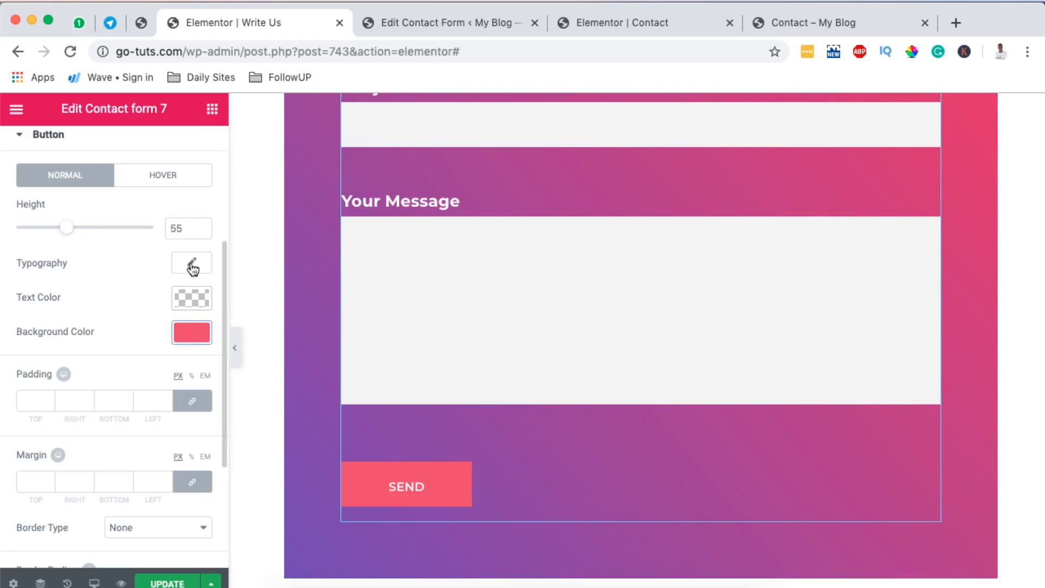
Step: Set the Send button's text size to 25 px
{"action": "left_click", "coordinate": [192, 264]}
{"action": "left_click_drag", "start_coordinate": [32, 369], "coordinate": [45, 368]}
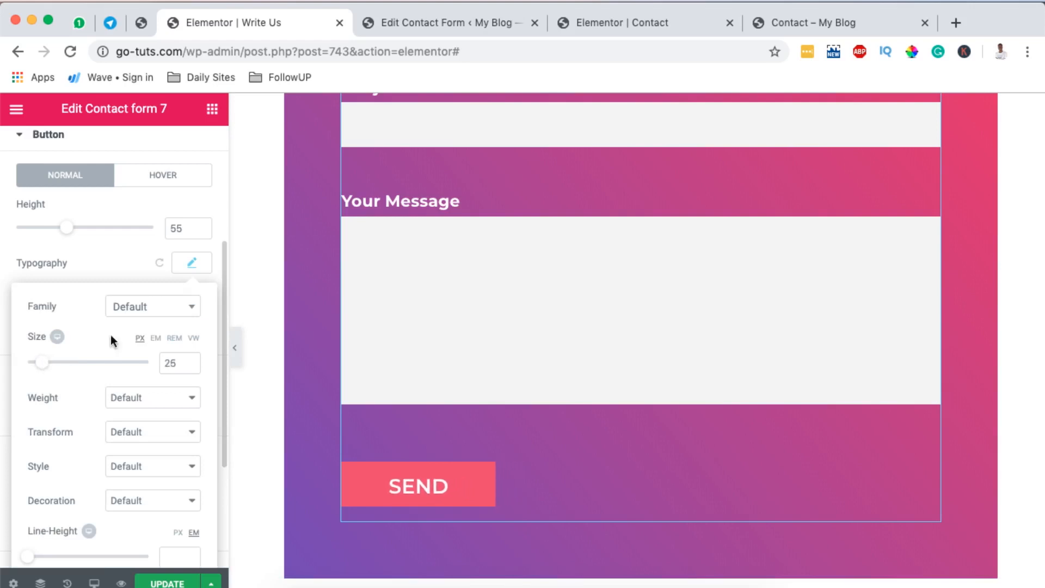
{"action": "left_click", "coordinate": [186, 266]}
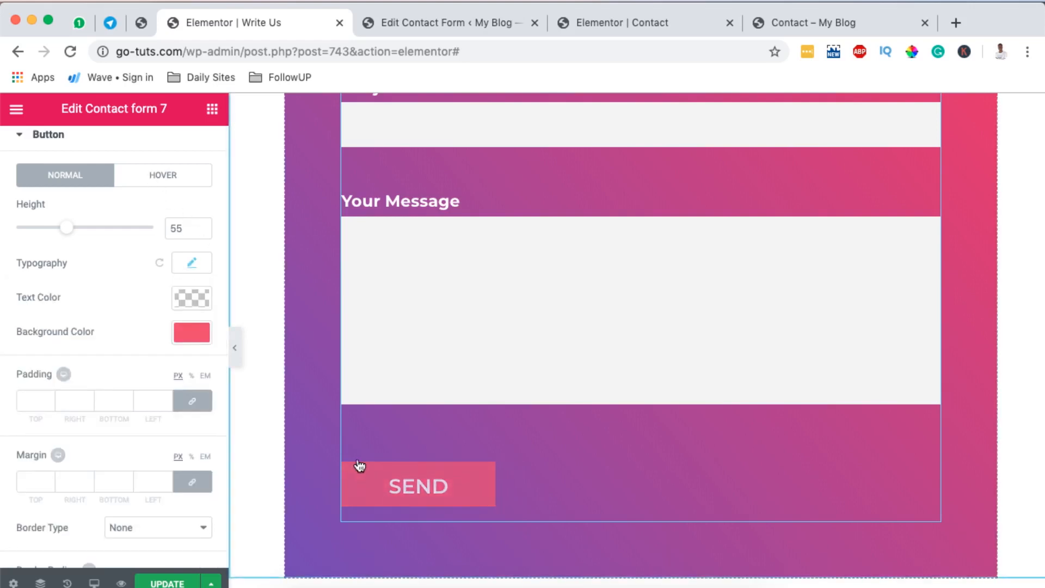
Step: Give the Send button a teal #2398a8 background and white text for its hover state
{"action": "left_click", "coordinate": [153, 183]}
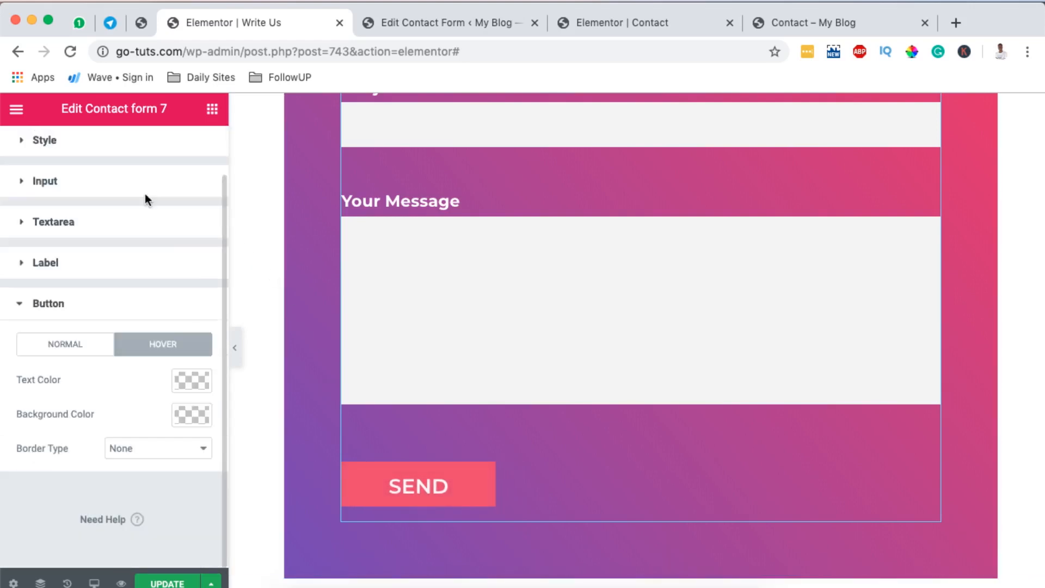
{"action": "left_click", "coordinate": [186, 416]}
{"action": "scroll", "coordinate": [109, 478], "scroll_direction": "down", "scroll_amount": 2}
{"action": "left_click", "coordinate": [118, 540]}
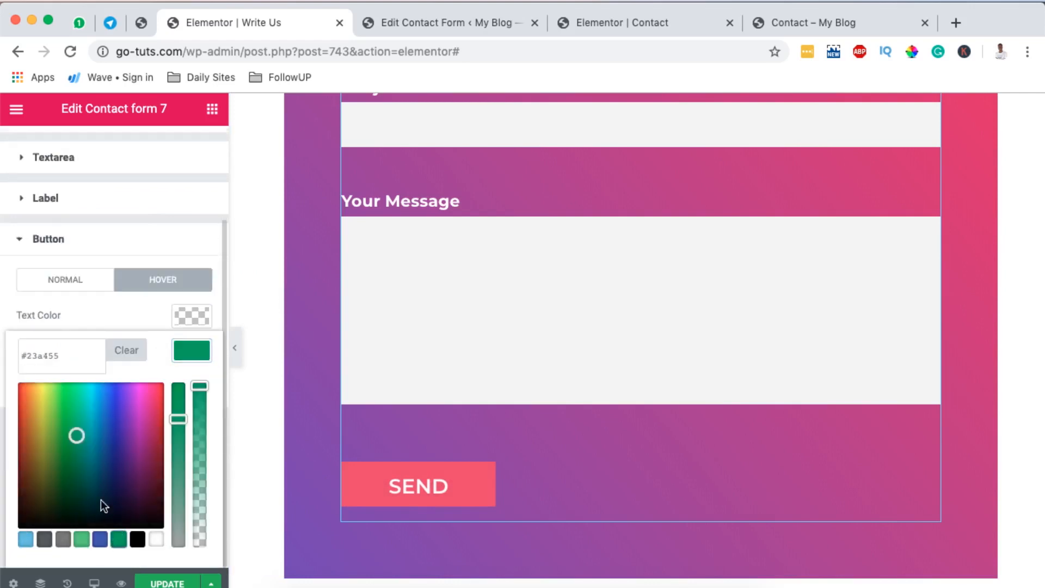
{"action": "left_click_drag", "start_coordinate": [77, 436], "coordinate": [97, 435]}
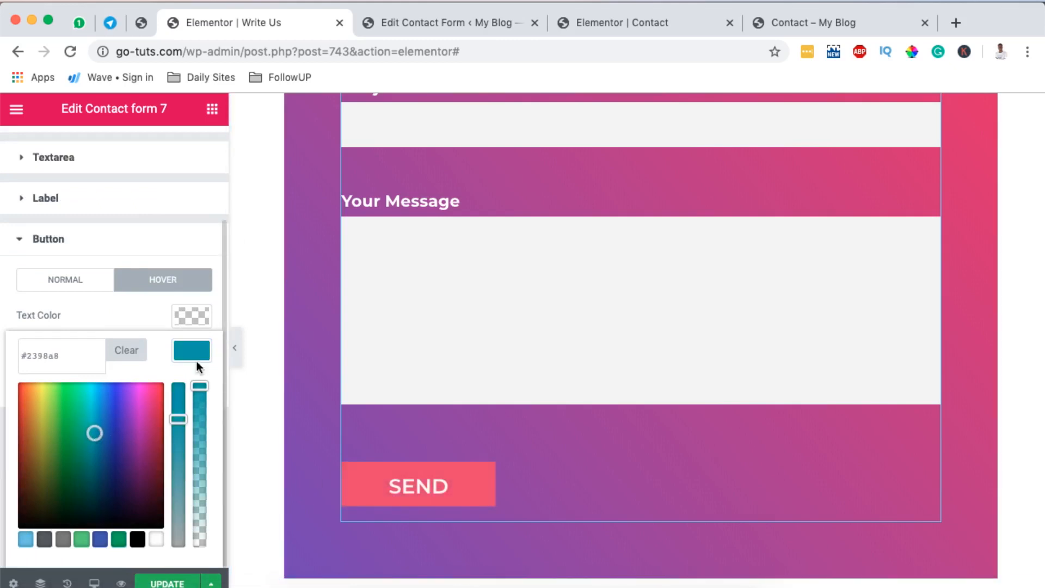
{"action": "left_click", "coordinate": [194, 317]}
{"action": "left_click", "coordinate": [185, 316]}
{"action": "left_click", "coordinate": [184, 316]}
{"action": "left_click_drag", "start_coordinate": [24, 357], "coordinate": [2, 330]}
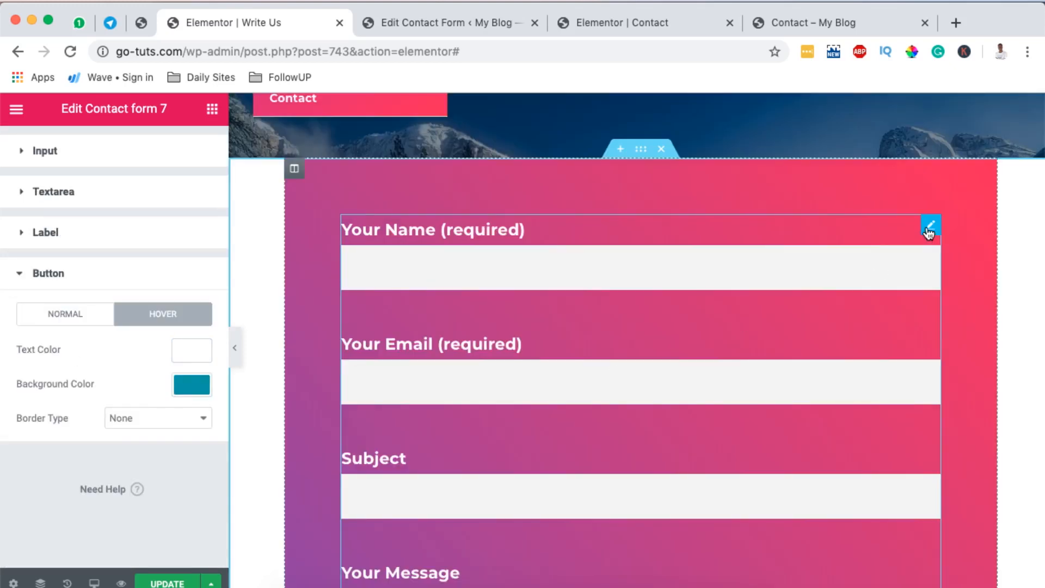
Step: Enter the sample text adfeaefaefe in the form's name field and set the input fields' height to 53
{"action": "left_click", "coordinate": [396, 267]}
{"action": "type", "text": "adfeaefaefe"}
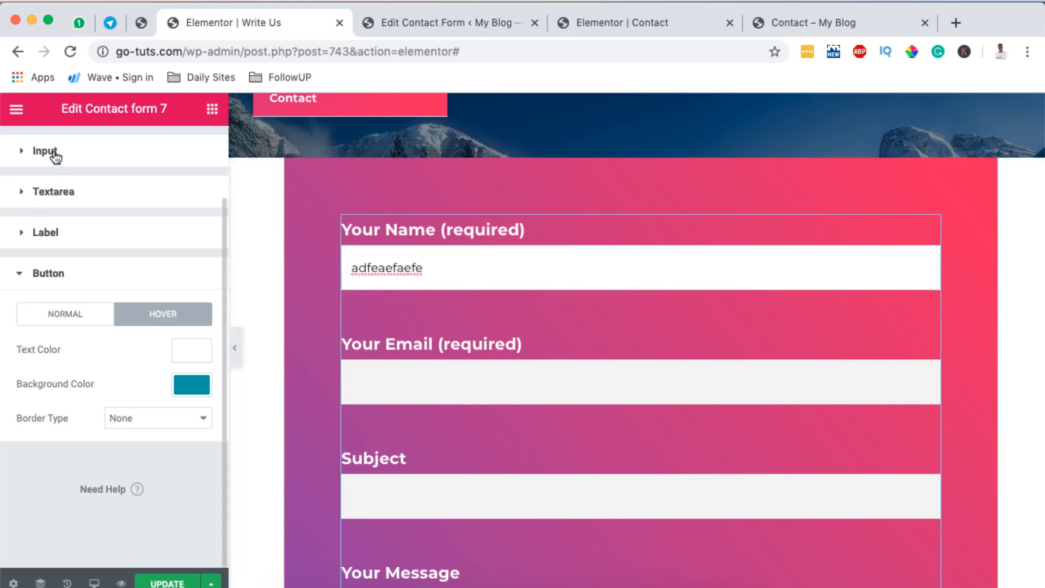
{"action": "left_click", "coordinate": [75, 187]}
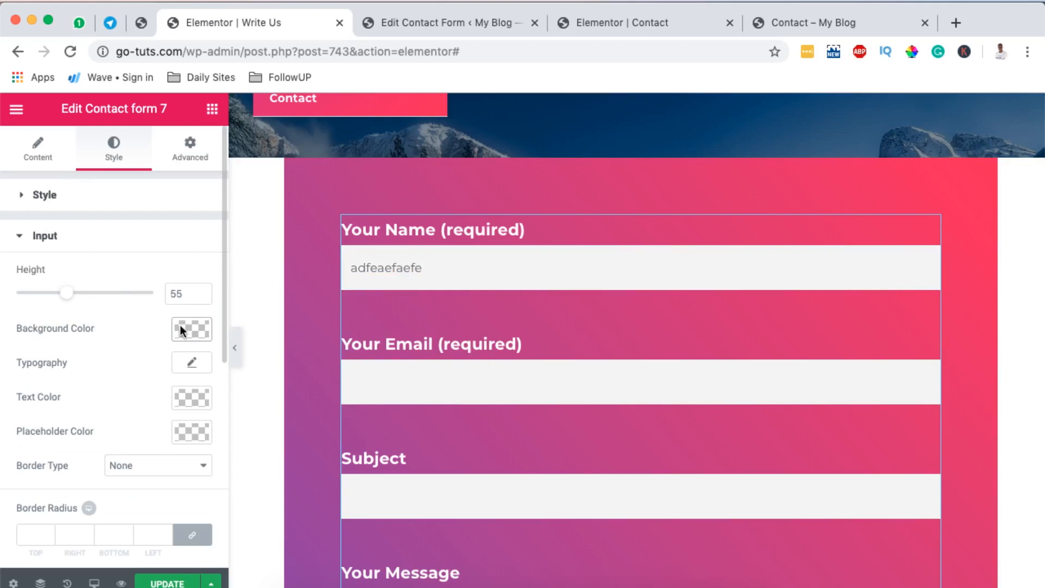
{"action": "mouse_move", "coordinate": [67, 301]}
{"action": "left_mouse_down"}
{"action": "mouse_move", "coordinate": [105, 301]}
{"action": "mouse_move", "coordinate": [50, 303]}
{"action": "mouse_move", "coordinate": [63, 307]}
{"action": "left_mouse_up"}
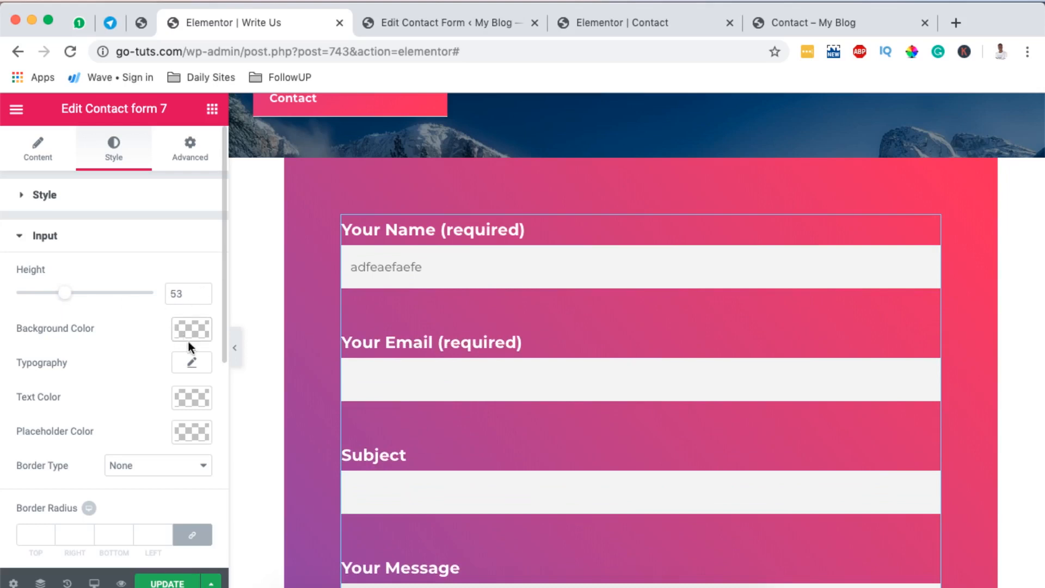
Step: Set the input fields' background color to white and check the sample text in the name field
{"action": "scroll", "coordinate": [195, 365], "scroll_direction": "down", "scroll_amount": 1}
{"action": "left_click", "coordinate": [187, 323]}
{"action": "left_click_drag", "start_coordinate": [98, 396], "coordinate": [18, 343]}
{"action": "left_click", "coordinate": [195, 321]}
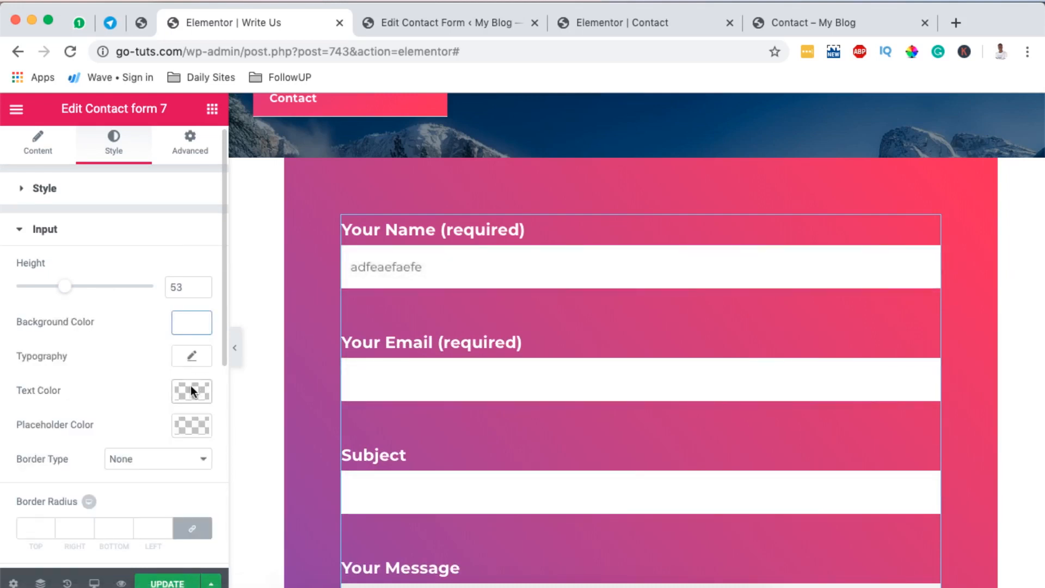
{"action": "left_click", "coordinate": [395, 270]}
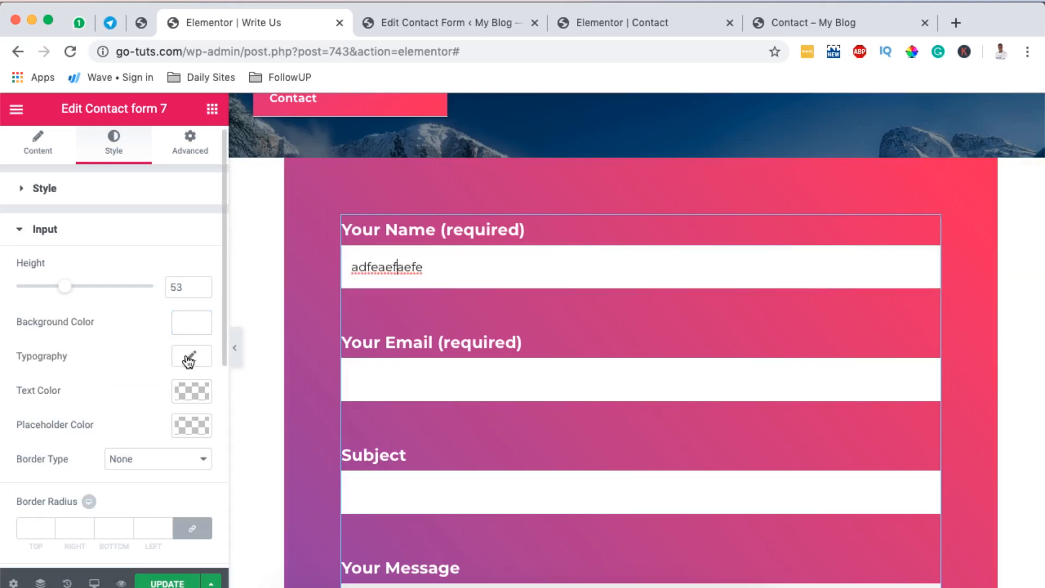
Step: Set the text color of the form's input fields to black
{"action": "left_click", "coordinate": [189, 394]}
{"action": "left_click", "coordinate": [93, 511]}
{"action": "scroll", "coordinate": [123, 434], "scroll_direction": "down", "scroll_amount": 5}
{"action": "left_click", "coordinate": [119, 350]}
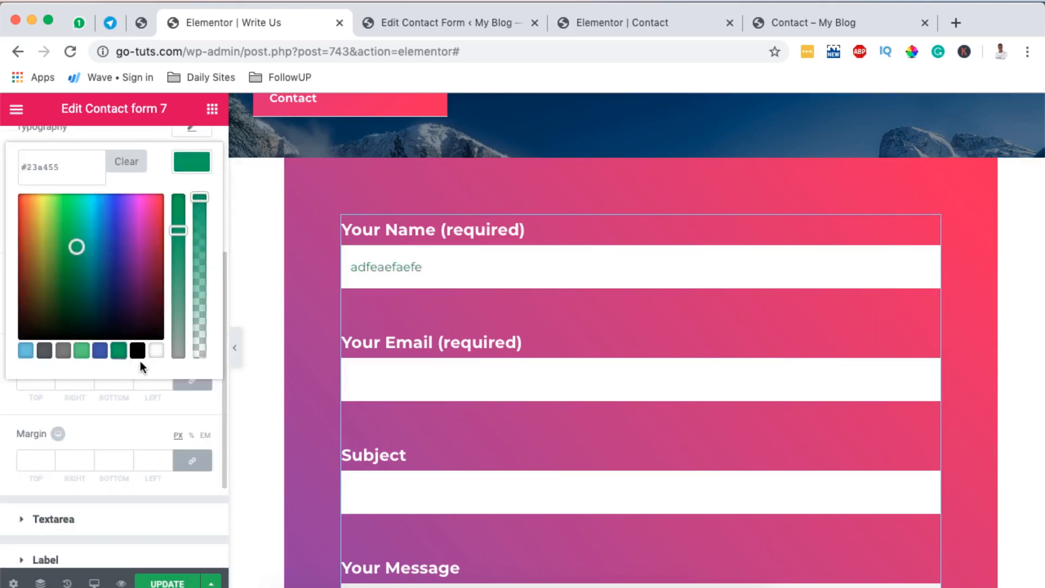
{"action": "scroll", "coordinate": [108, 358], "scroll_direction": "up", "scroll_amount": 2}
{"action": "left_click_drag", "start_coordinate": [81, 316], "coordinate": [89, 337]}
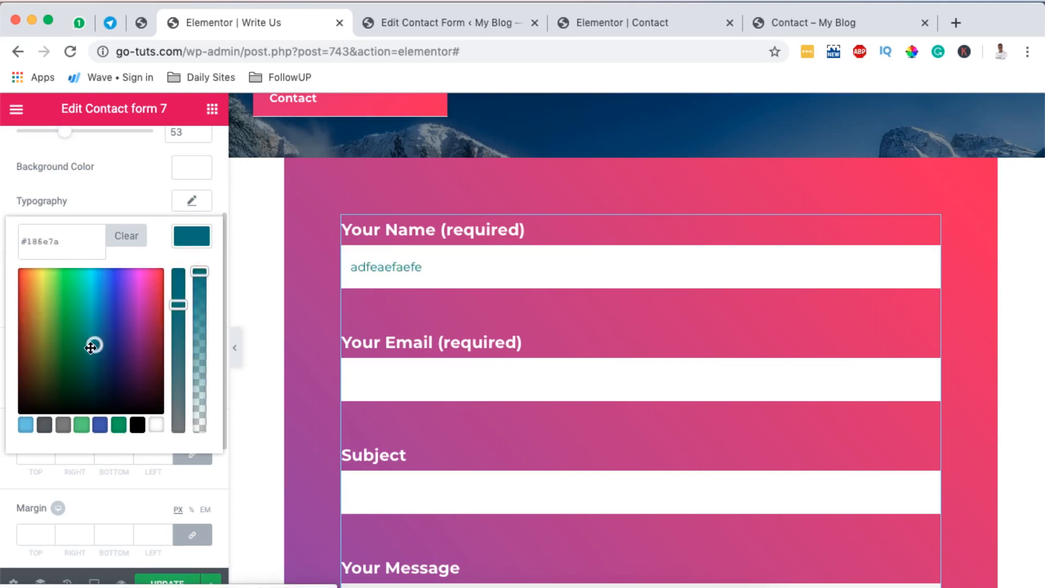
{"action": "left_click_drag", "start_coordinate": [20, 409], "coordinate": [5, 424]}
{"action": "left_click", "coordinate": [194, 235]}
{"action": "left_click", "coordinate": [195, 235]}
{"action": "left_click", "coordinate": [195, 235]}
{"action": "scroll", "coordinate": [188, 305], "scroll_direction": "up", "scroll_amount": 3}
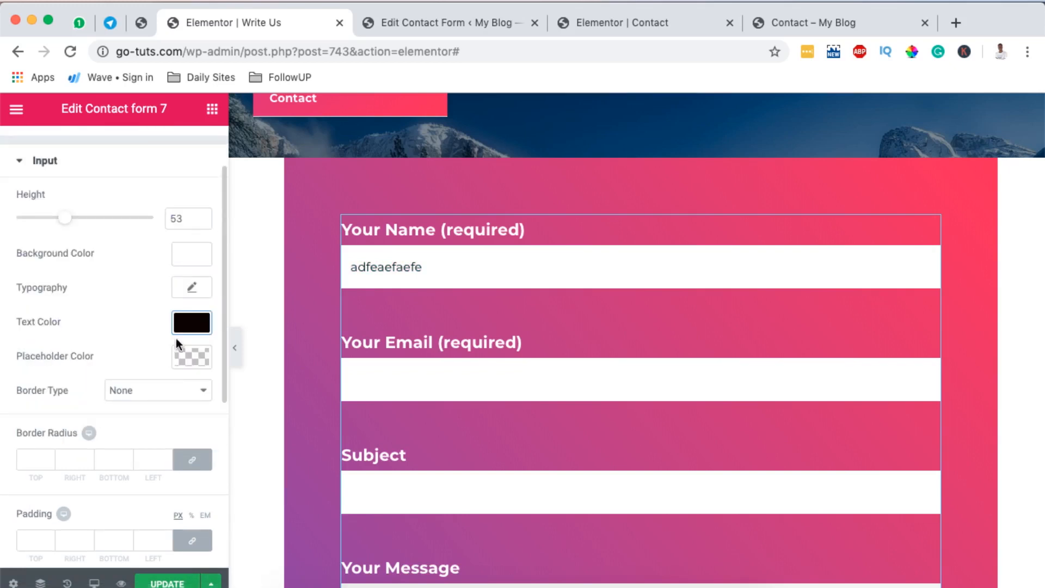
Step: Look through the input fields' border and spacing options and the Textarea style options, comparing them with the form's message field
{"action": "scroll", "coordinate": [170, 280], "scroll_direction": "down", "scroll_amount": 4}
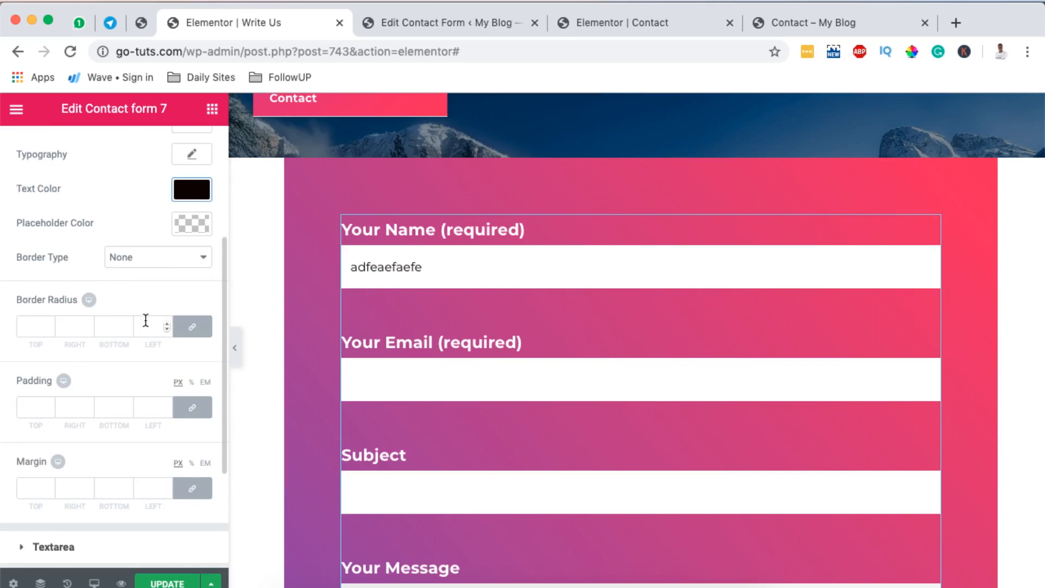
{"action": "scroll", "coordinate": [147, 326], "scroll_direction": "down", "scroll_amount": 1}
{"action": "scroll", "coordinate": [103, 403], "scroll_direction": "down", "scroll_amount": 4}
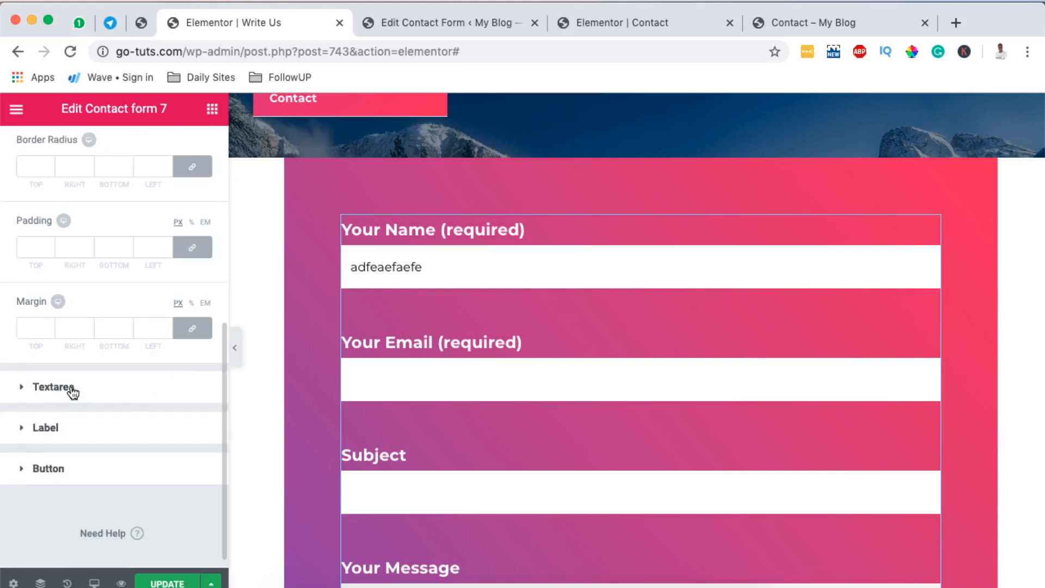
{"action": "left_click", "coordinate": [72, 388]}
{"action": "scroll", "coordinate": [120, 352], "scroll_direction": "down", "scroll_amount": 2}
{"action": "scroll", "coordinate": [464, 390], "scroll_direction": "down", "scroll_amount": 5}
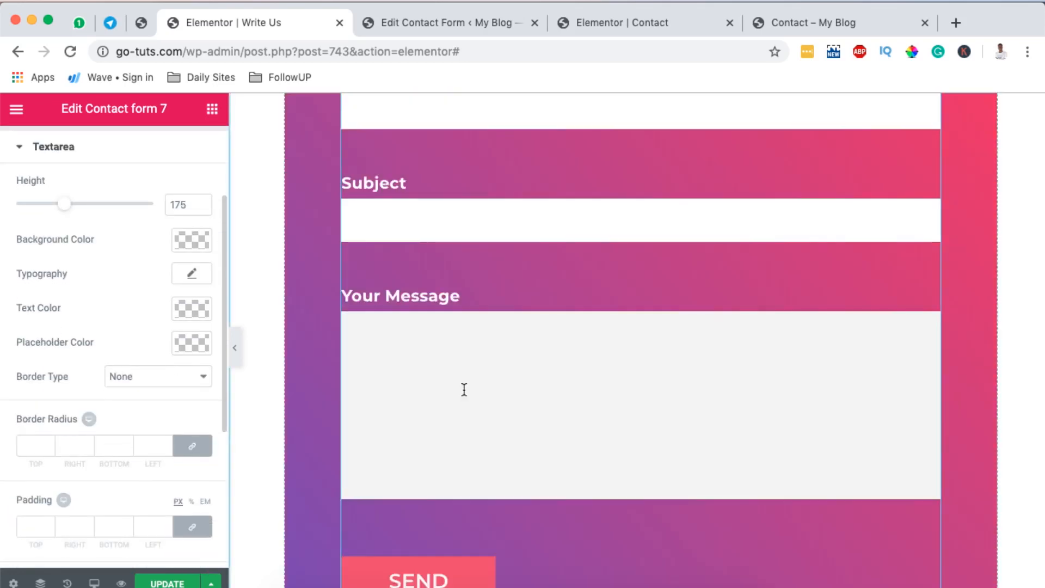
{"action": "scroll", "coordinate": [534, 392], "scroll_direction": "up", "scroll_amount": 1}
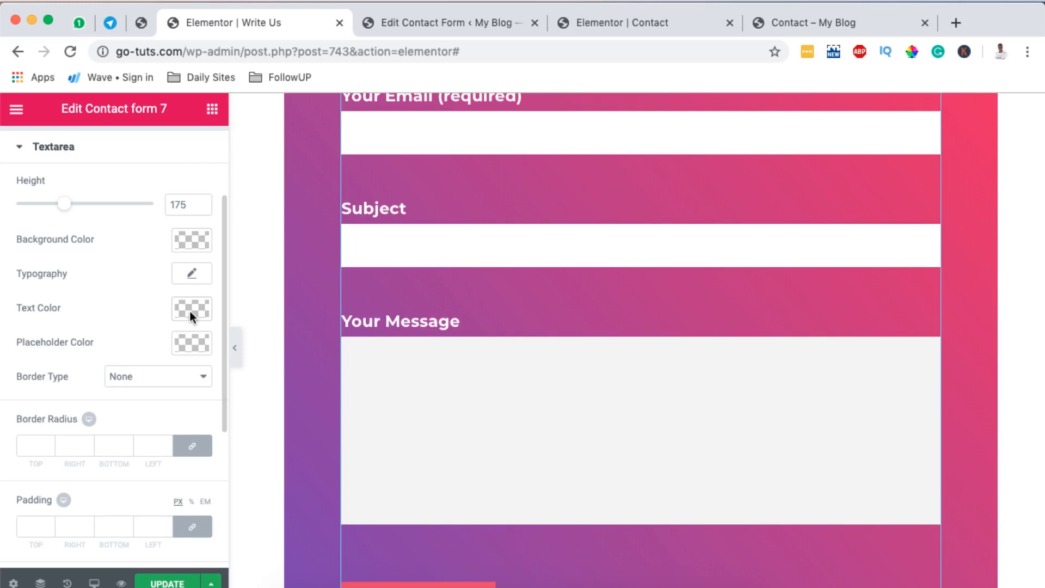
{"action": "scroll", "coordinate": [181, 376], "scroll_direction": "down", "scroll_amount": 5}
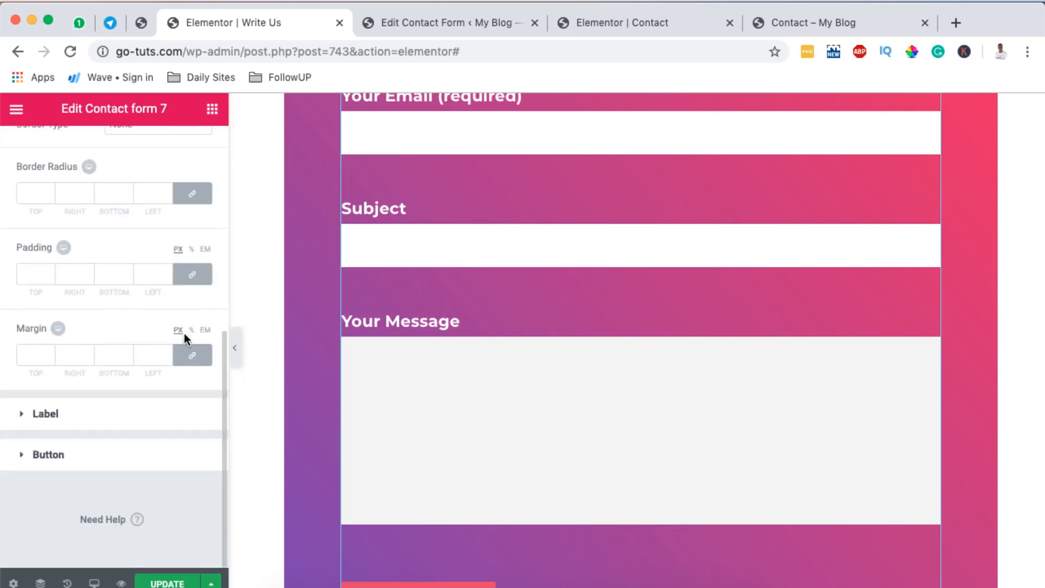
{"action": "scroll", "coordinate": [538, 367], "scroll_direction": "up", "scroll_amount": 5}
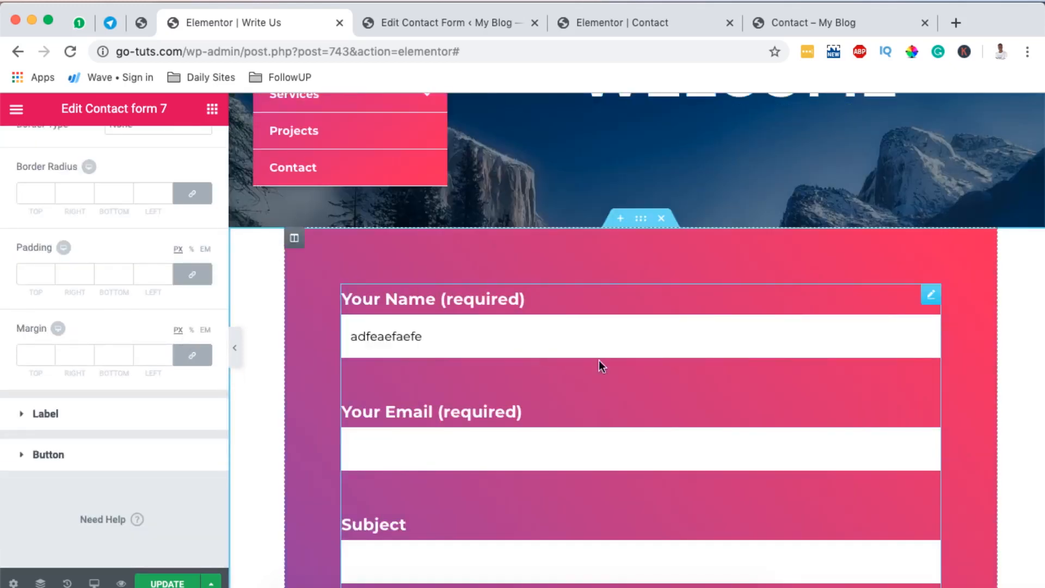
Step: Save the page's changes and open the published Write Us page from the site's list of pages
{"action": "left_click", "coordinate": [182, 584]}
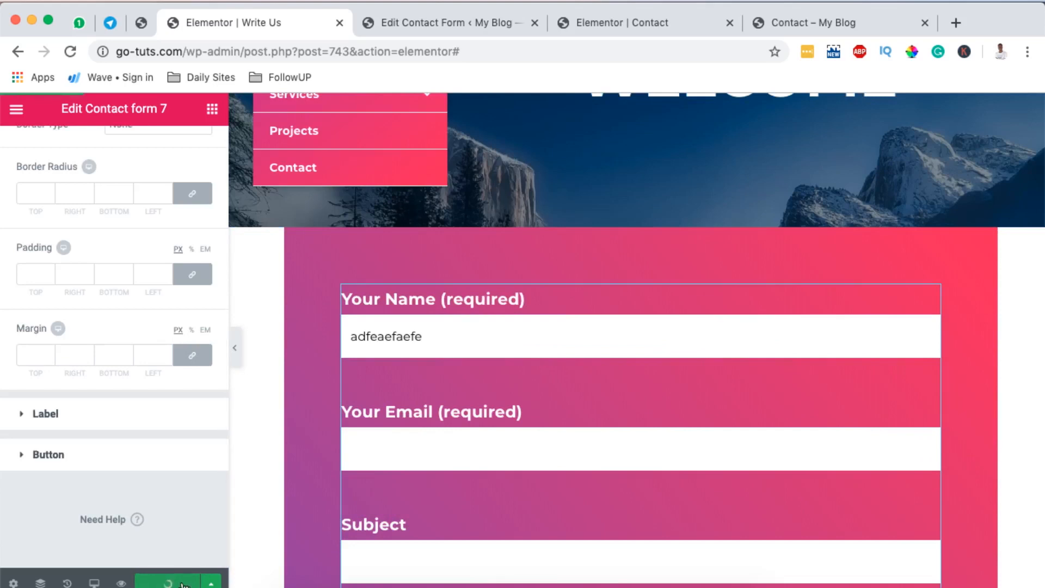
{"action": "left_click", "coordinate": [419, 22]}
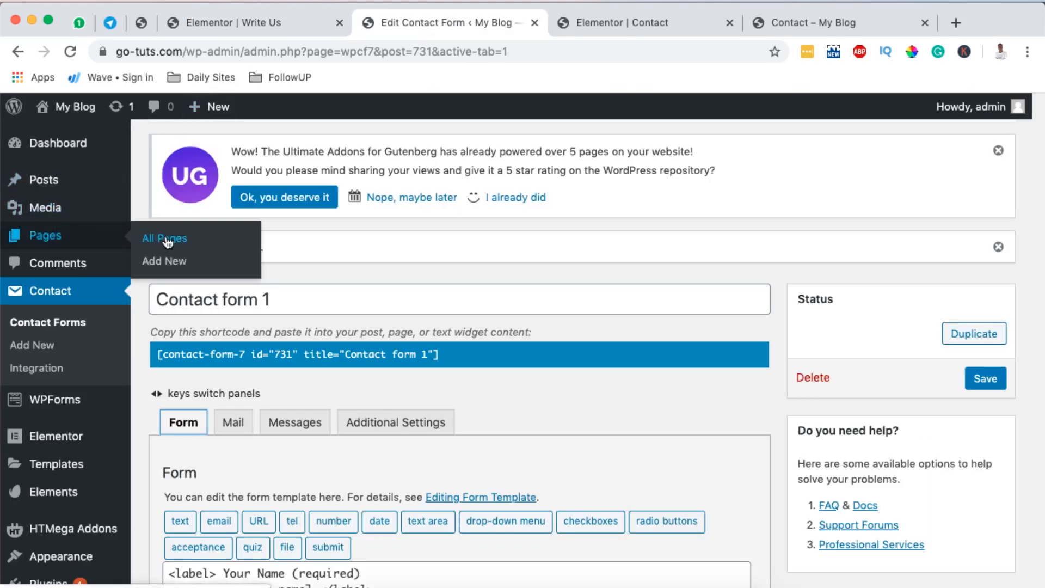
{"action": "left_click", "coordinate": [167, 240]}
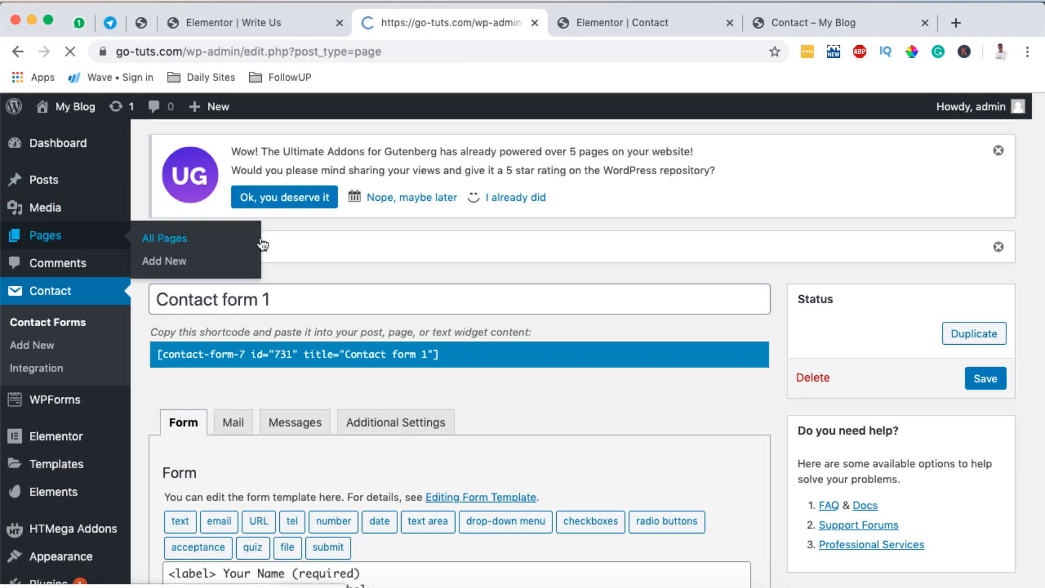
{"action": "scroll", "coordinate": [466, 260], "scroll_direction": "down", "scroll_amount": 3}
{"action": "scroll", "coordinate": [465, 260], "scroll_direction": "down", "scroll_amount": 2}
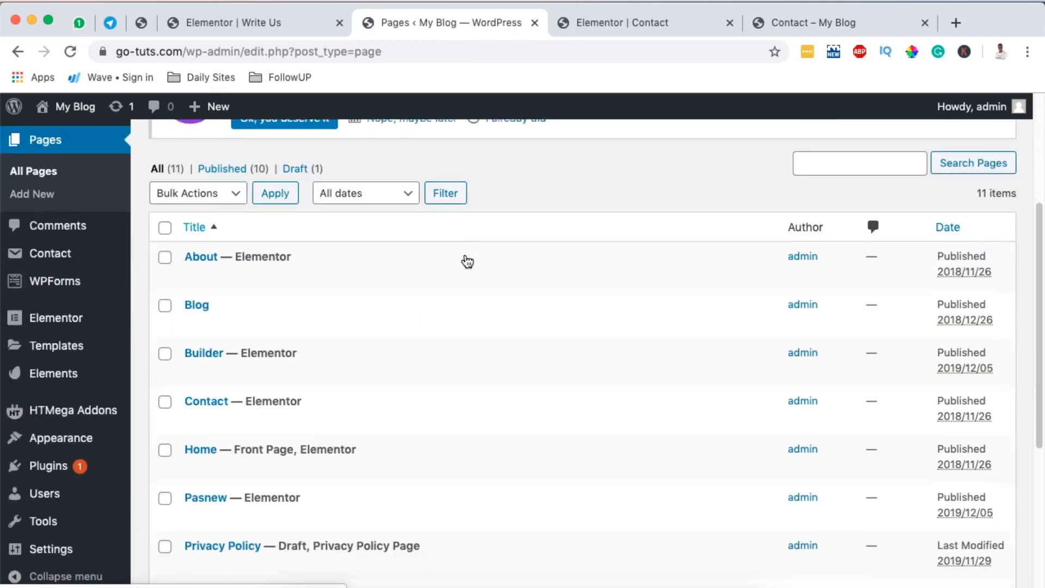
{"action": "scroll", "coordinate": [370, 343], "scroll_direction": "down", "scroll_amount": 5}
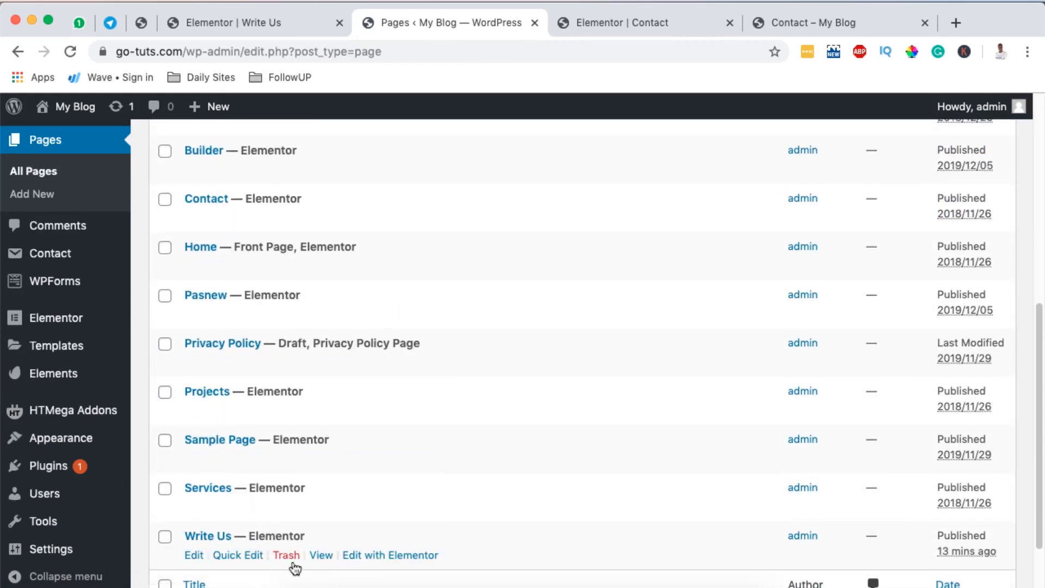
{"action": "left_click", "coordinate": [321, 556]}
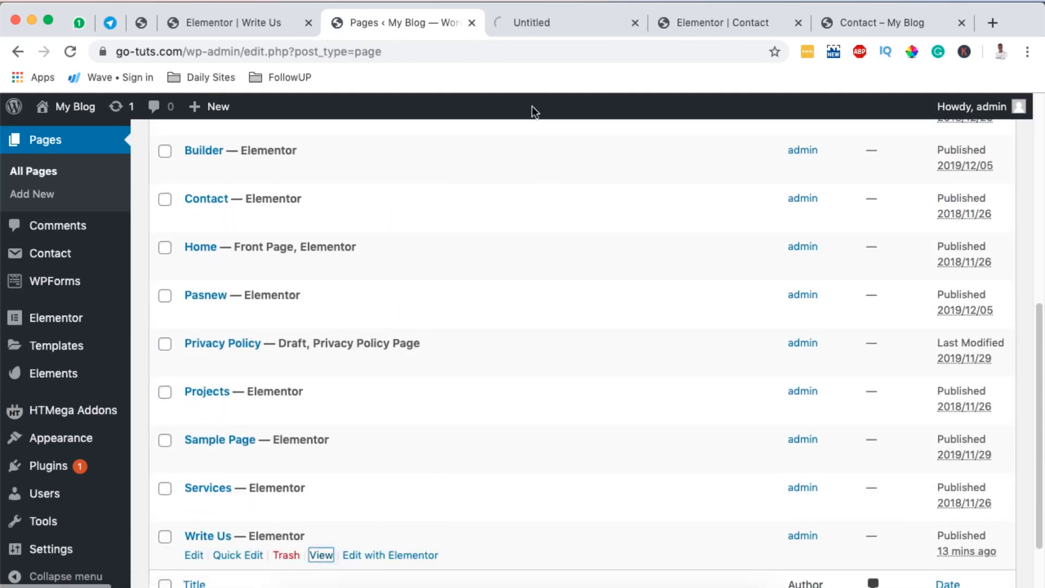
Step: Inspect the styled contact form on the published Write Us page
{"action": "left_click", "coordinate": [518, 25]}
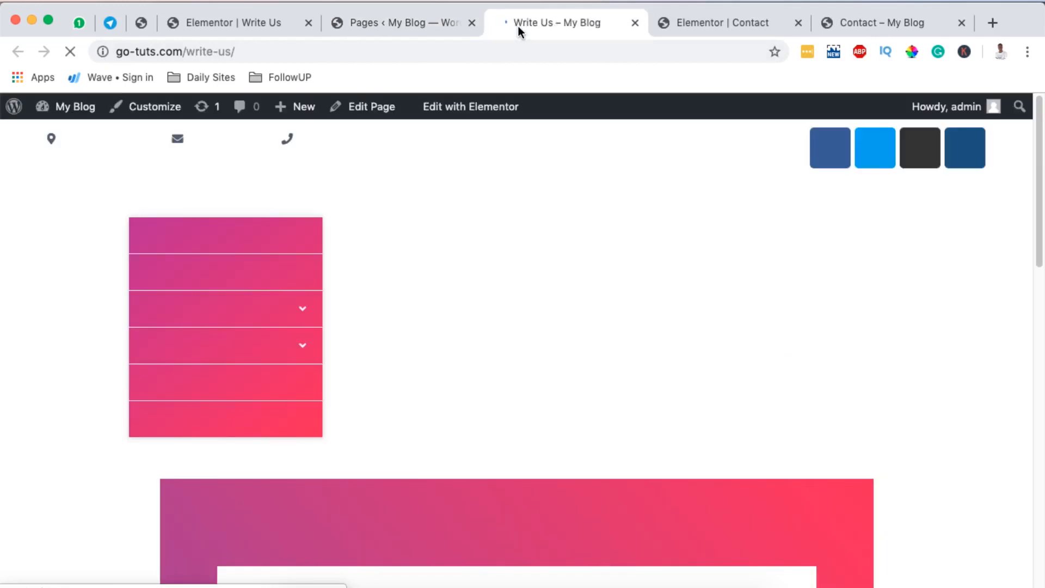
{"action": "scroll", "coordinate": [747, 284], "scroll_direction": "down", "scroll_amount": 6}
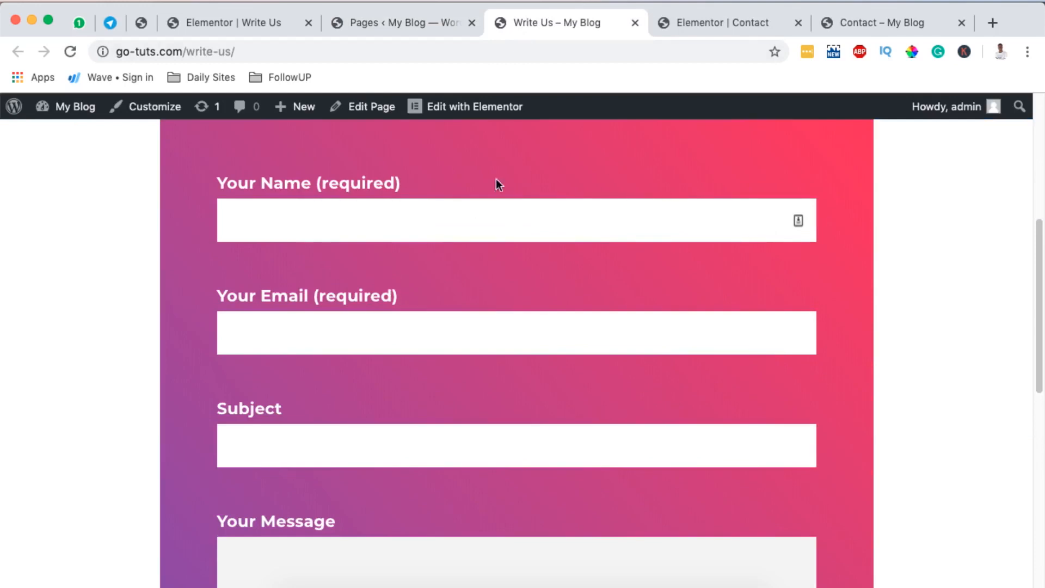
{"action": "scroll", "coordinate": [578, 305], "scroll_direction": "up", "scroll_amount": 1}
{"action": "scroll", "coordinate": [631, 283], "scroll_direction": "down", "scroll_amount": 8}
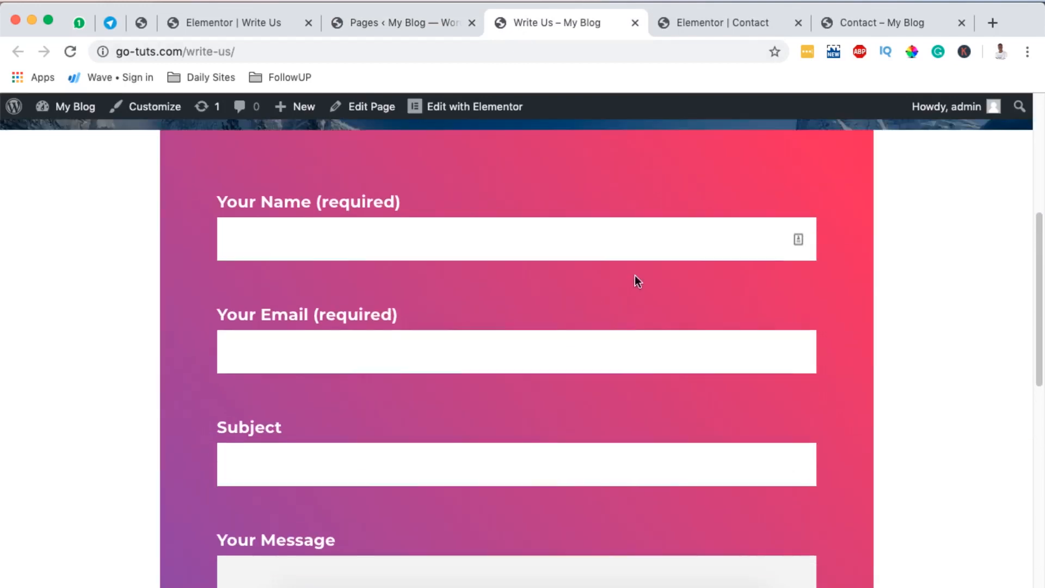
{"action": "scroll", "coordinate": [635, 266], "scroll_direction": "up", "scroll_amount": 8}
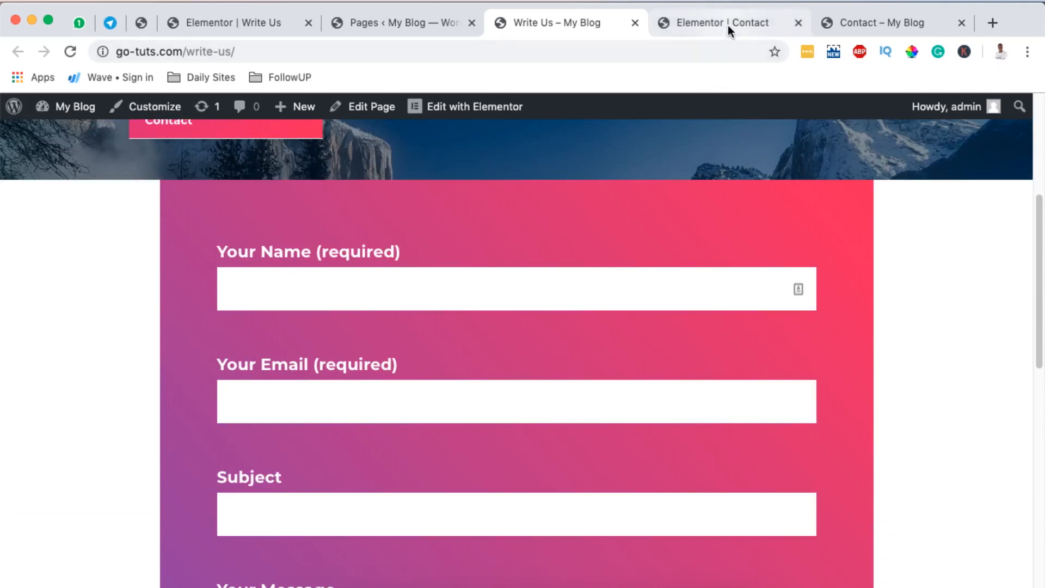
Step: Place the published Contact page beside the Write Us page in the browser and compare their two addresses
{"action": "left_click", "coordinate": [727, 25]}
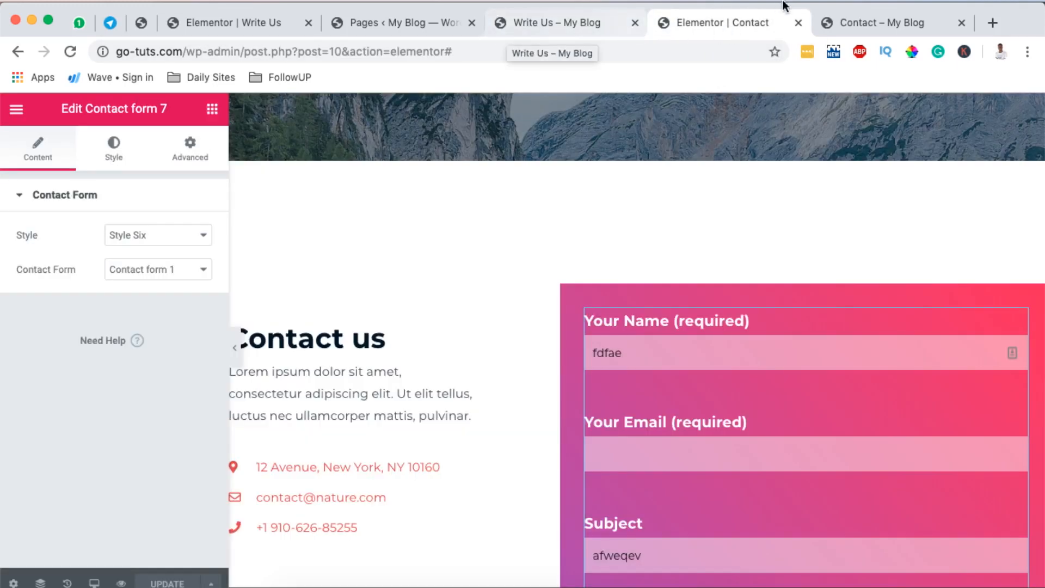
{"action": "left_click_drag", "start_coordinate": [851, 24], "coordinate": [723, 21]}
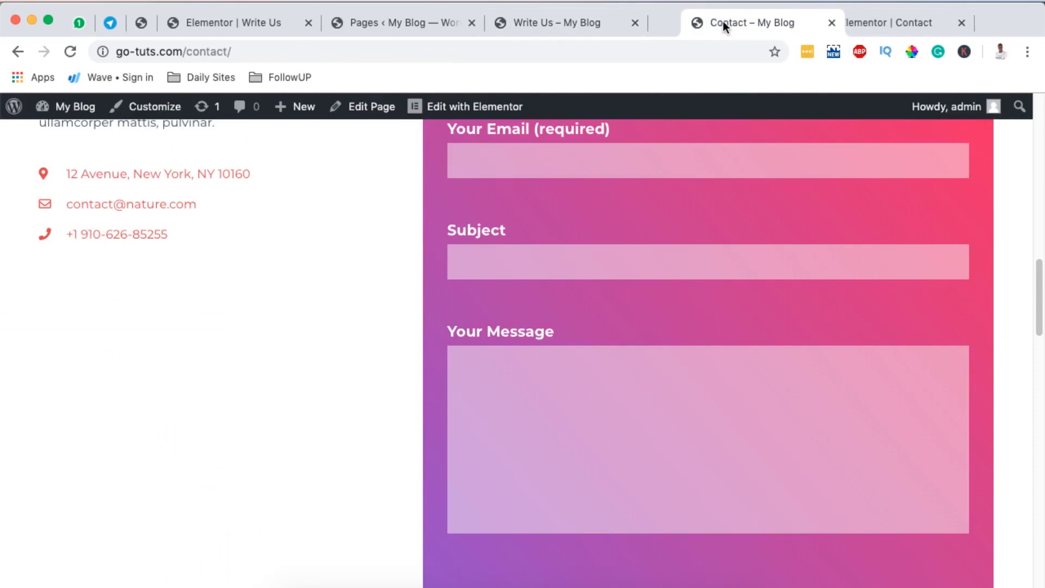
{"action": "left_click_drag", "start_coordinate": [179, 50], "coordinate": [264, 49]}
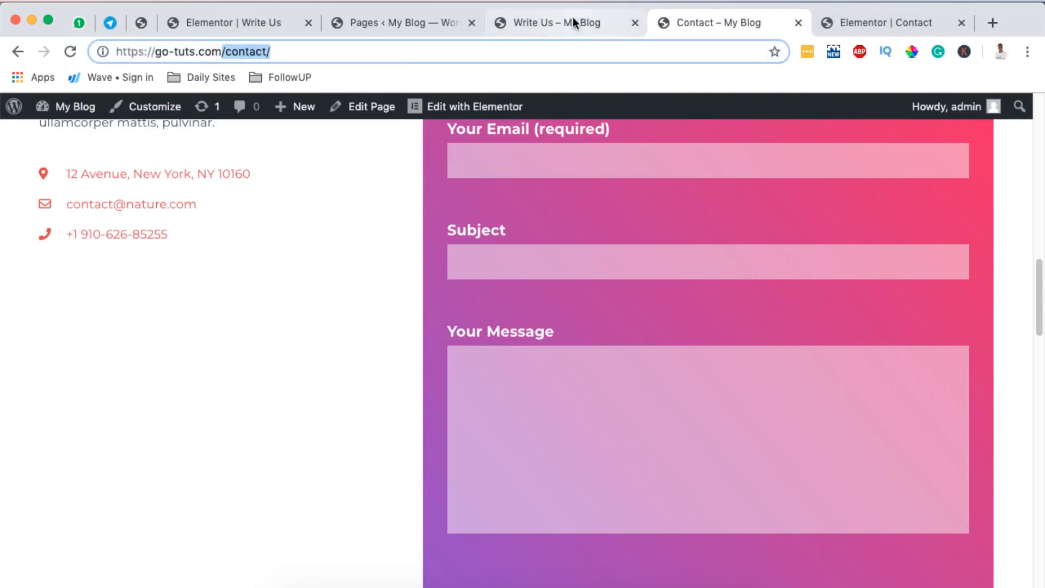
{"action": "left_click", "coordinate": [599, 22]}
{"action": "left_click_drag", "start_coordinate": [182, 51], "coordinate": [280, 50]}
{"action": "left_click", "coordinate": [673, 20]}
Step: Fill the published Contact page form with sample text: adfe as message, ageae as subject and aea as email
{"action": "scroll", "coordinate": [571, 179], "scroll_direction": "up", "scroll_amount": 3}
{"action": "scroll", "coordinate": [589, 229], "scroll_direction": "down", "scroll_amount": 5}
{"action": "scroll", "coordinate": [635, 280], "scroll_direction": "up", "scroll_amount": 5}
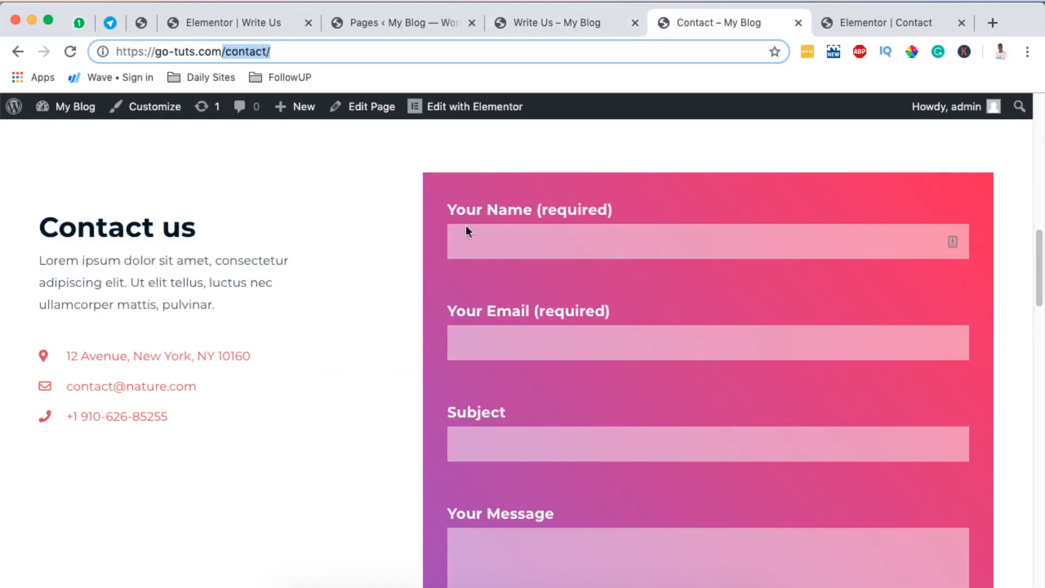
{"action": "scroll", "coordinate": [550, 312], "scroll_direction": "down", "scroll_amount": 2}
{"action": "scroll", "coordinate": [584, 372], "scroll_direction": "down", "scroll_amount": 1}
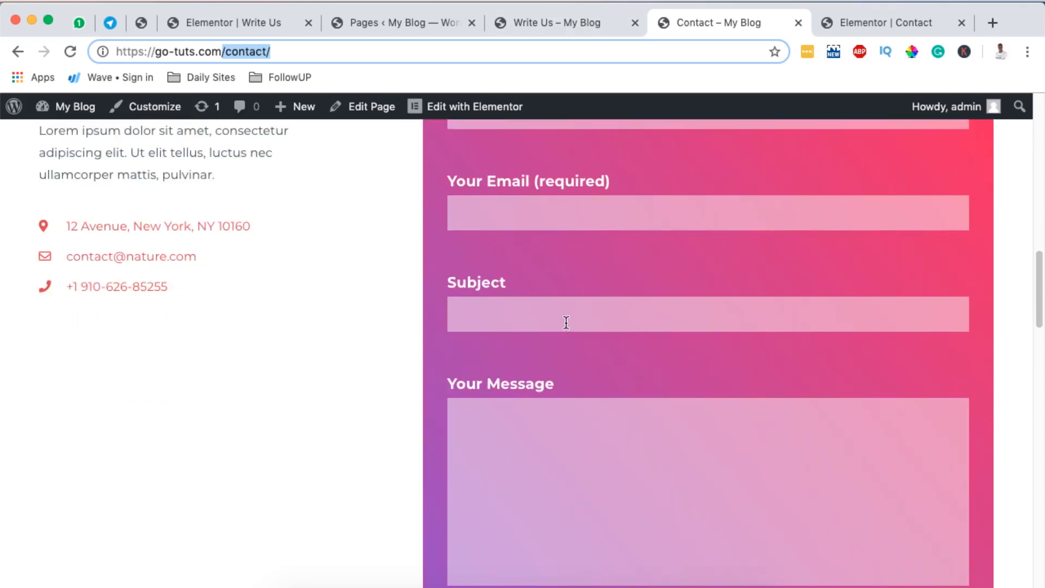
{"action": "left_click", "coordinate": [534, 429]}
{"action": "type", "text": "adf"}
{"action": "left_click", "coordinate": [539, 307]}
{"action": "type", "text": "age"}
{"action": "left_click", "coordinate": [531, 212]}
{"action": "type", "text": "sea"}
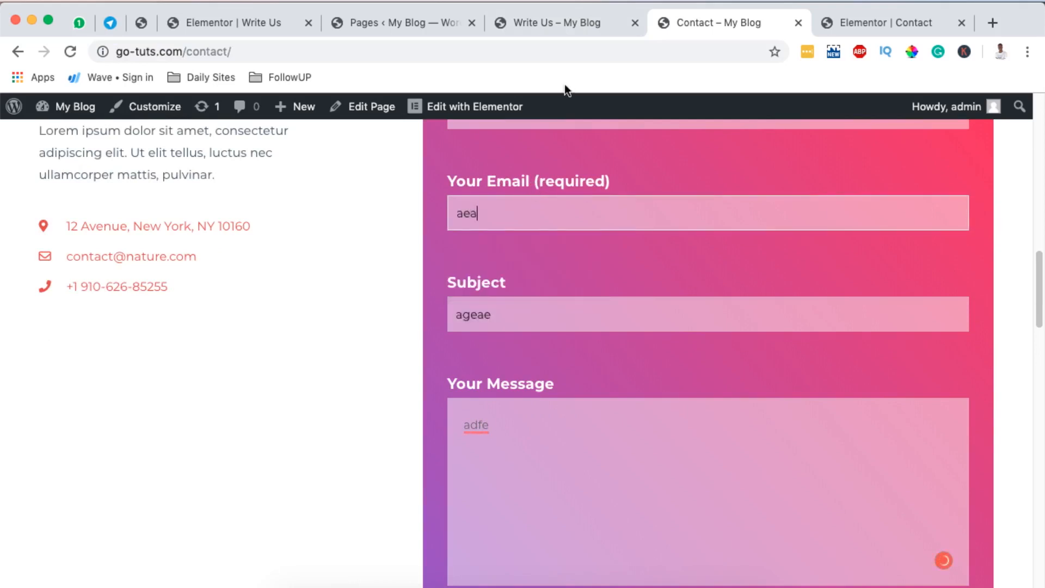
Step: Enter sample text in the published Write Us form: afeaev as name, avae as email and aevaew as message
{"action": "left_click", "coordinate": [545, 24]}
{"action": "left_click", "coordinate": [392, 289]}
{"action": "type", "text": "afeaev"}
{"action": "left_click", "coordinate": [328, 408]}
{"action": "type", "text": "avae"}
{"action": "scroll", "coordinate": [390, 380], "scroll_direction": "down", "scroll_amount": 3}
{"action": "left_click", "coordinate": [295, 332]}
{"action": "left_click", "coordinate": [301, 483]}
{"action": "type", "text": "aevaew"}
{"action": "scroll", "coordinate": [545, 243], "scroll_direction": "down", "scroll_amount": 5}
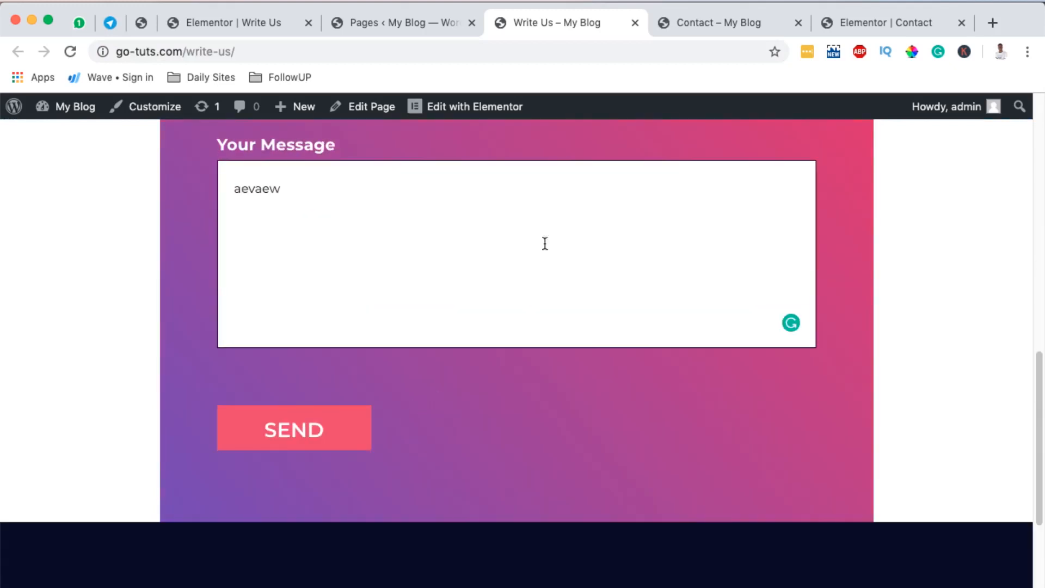
{"action": "scroll", "coordinate": [556, 161], "scroll_direction": "up", "scroll_amount": 7}
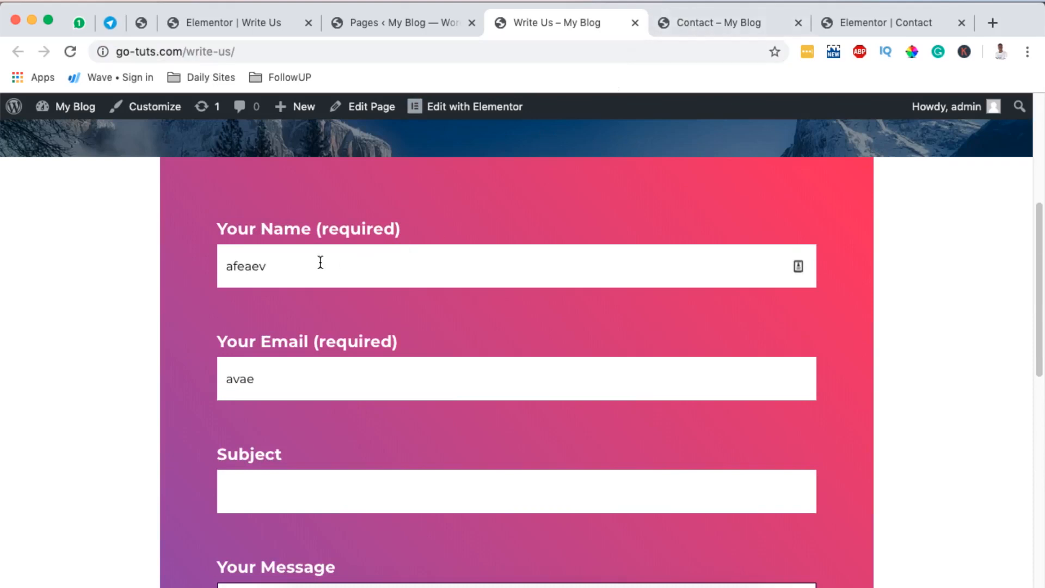
Step: Replace the sample text in the Write Us form's name and email fields with the sender's name and email address
{"action": "left_click_drag", "start_coordinate": [180, 49], "coordinate": [252, 51]}
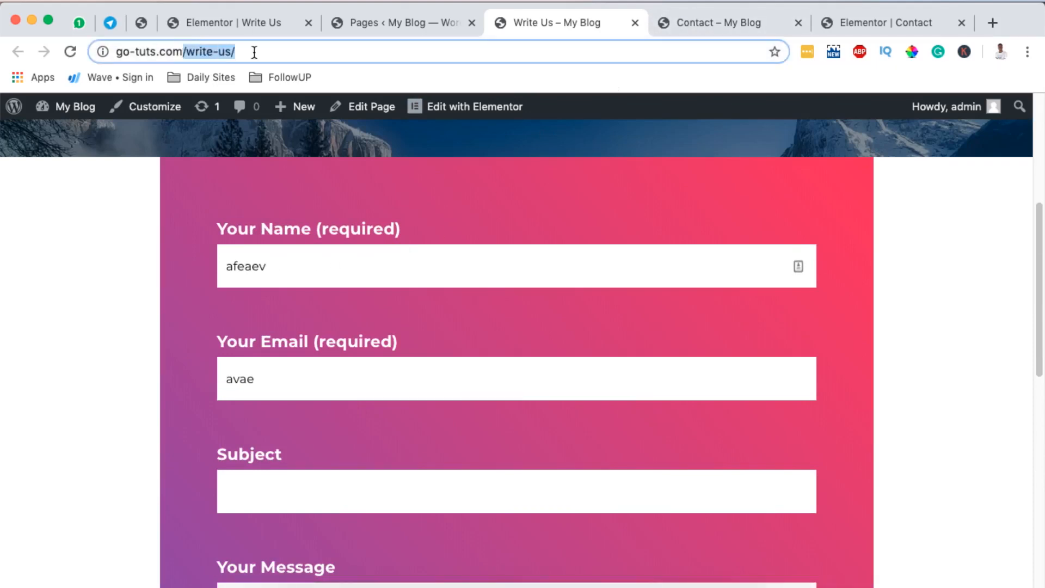
{"action": "double_click", "coordinate": [250, 266]}
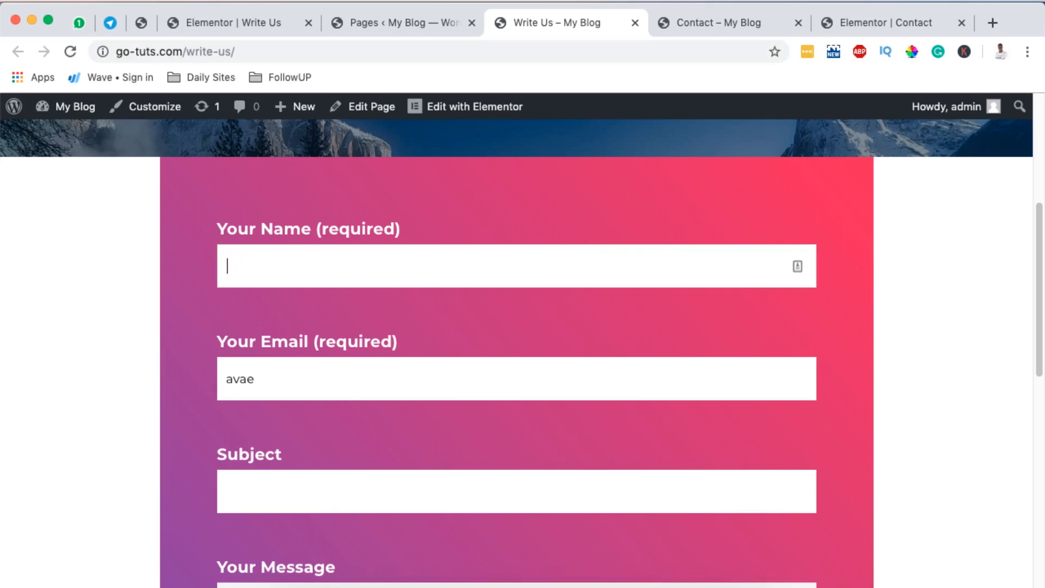
{"action": "type", "text": "Hamza"}
{"action": "left_click_drag", "start_coordinate": [254, 380], "coordinate": [225, 380]}
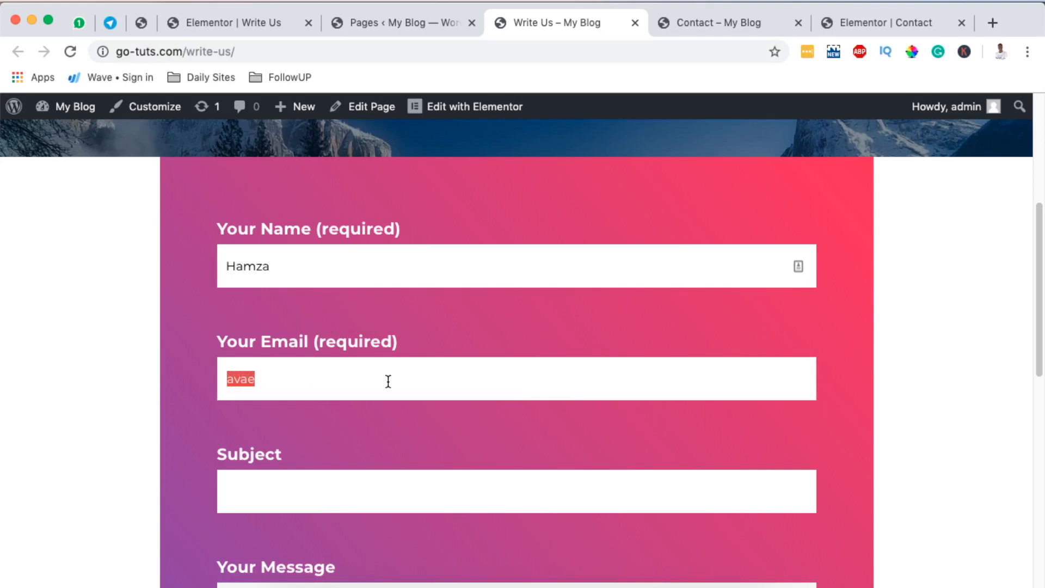
{"action": "type", "text": "kwe"}
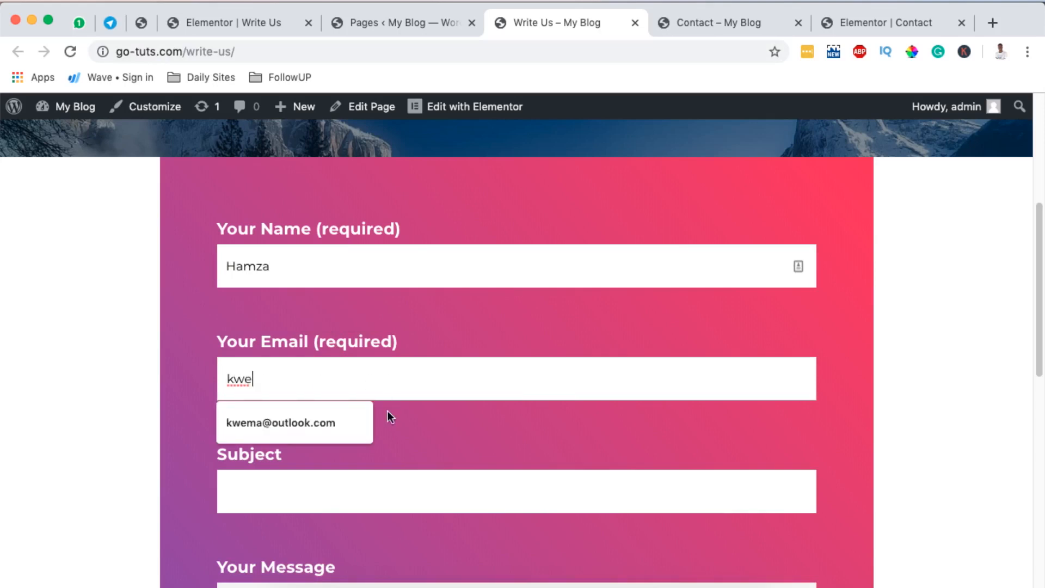
{"action": "left_click", "coordinate": [324, 415]}
Step: Enter testing as the subject and replace the sample message with "Kindly respond to this email"
{"action": "left_click", "coordinate": [290, 486]}
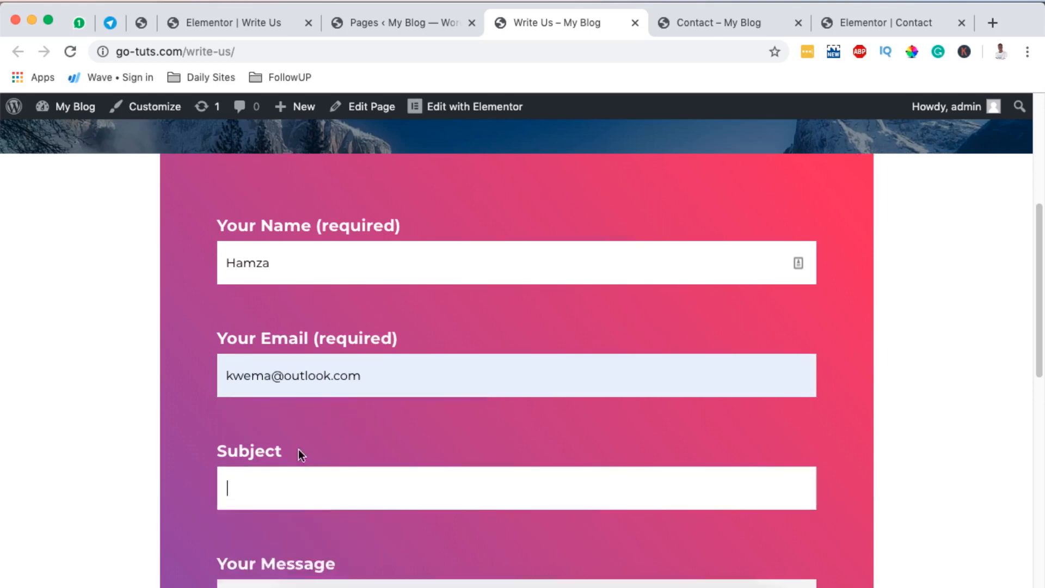
{"action": "scroll", "coordinate": [300, 445], "scroll_direction": "down", "scroll_amount": 3}
{"action": "type", "text": "testing"}
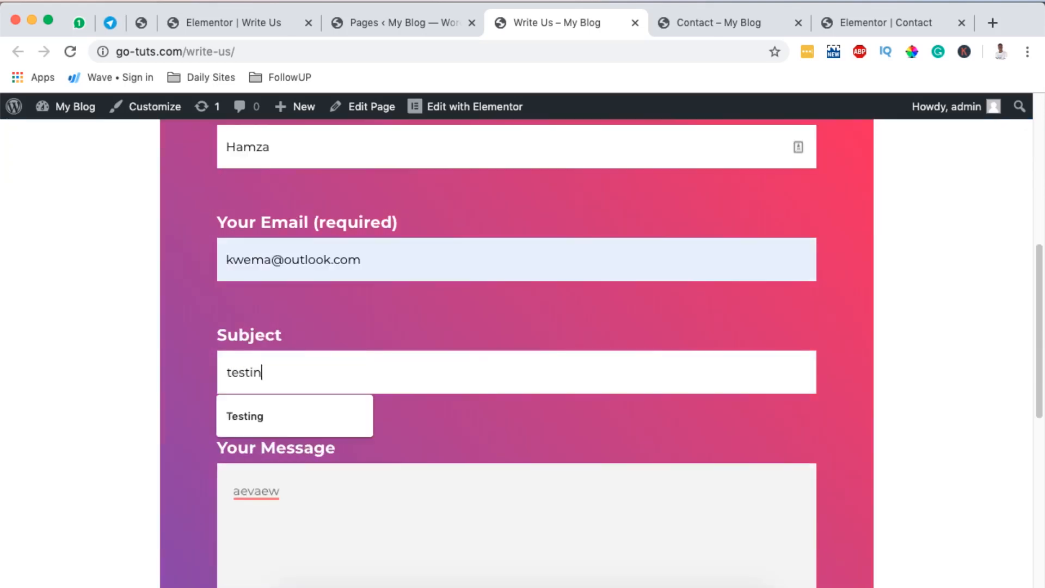
{"action": "left_click", "coordinate": [266, 495]}
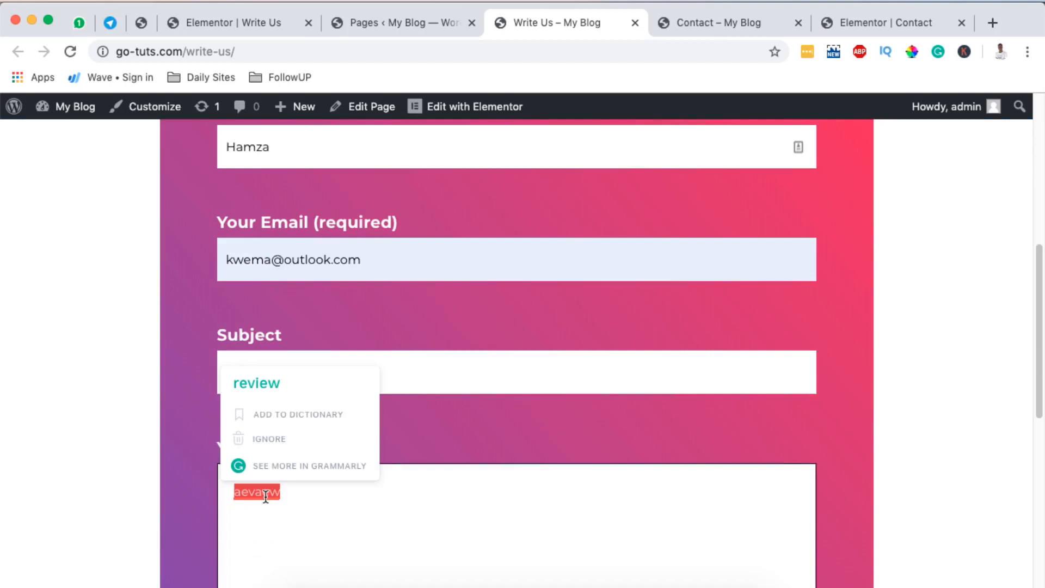
{"action": "type", "text": "Kindly respond to this email"}
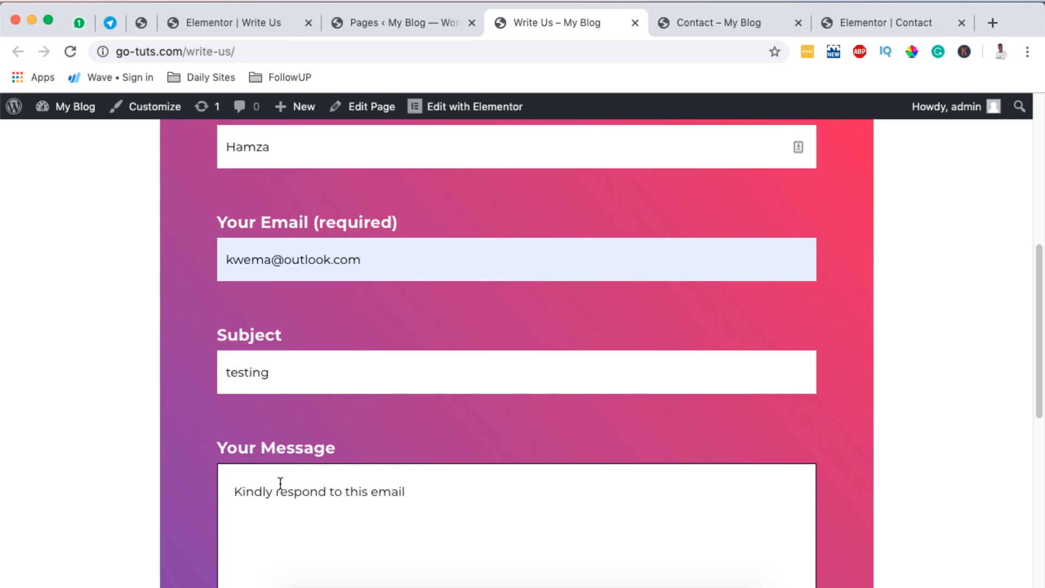
Step: Submit the completed Write Us form and compare its confirmation message with the sent-successfully text in Contact Form 7's message settings
{"action": "scroll", "coordinate": [281, 483], "scroll_direction": "down", "scroll_amount": 4}
{"action": "left_click", "coordinate": [278, 539]}
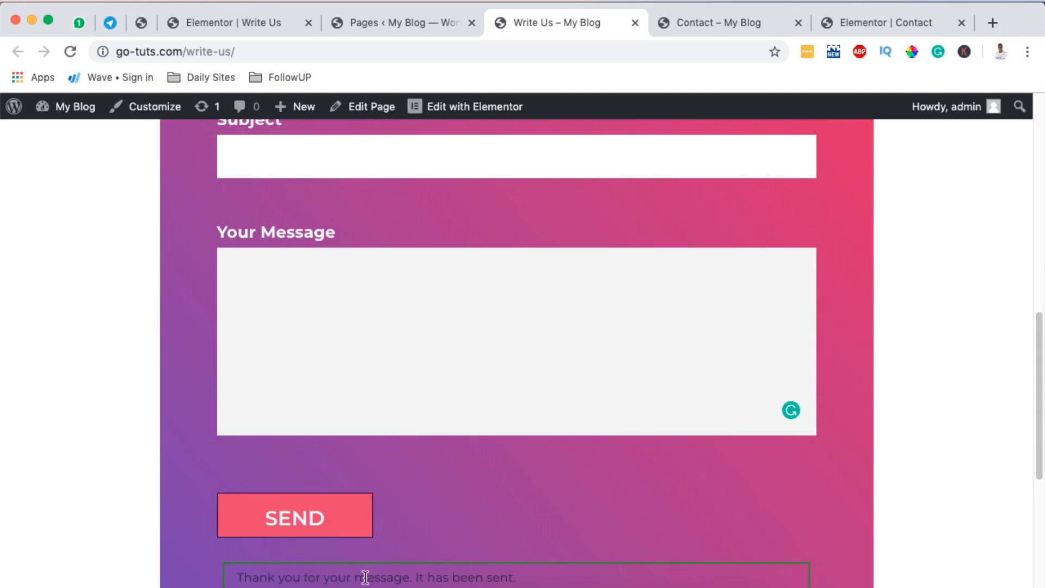
{"action": "left_click_drag", "start_coordinate": [308, 577], "coordinate": [527, 581]}
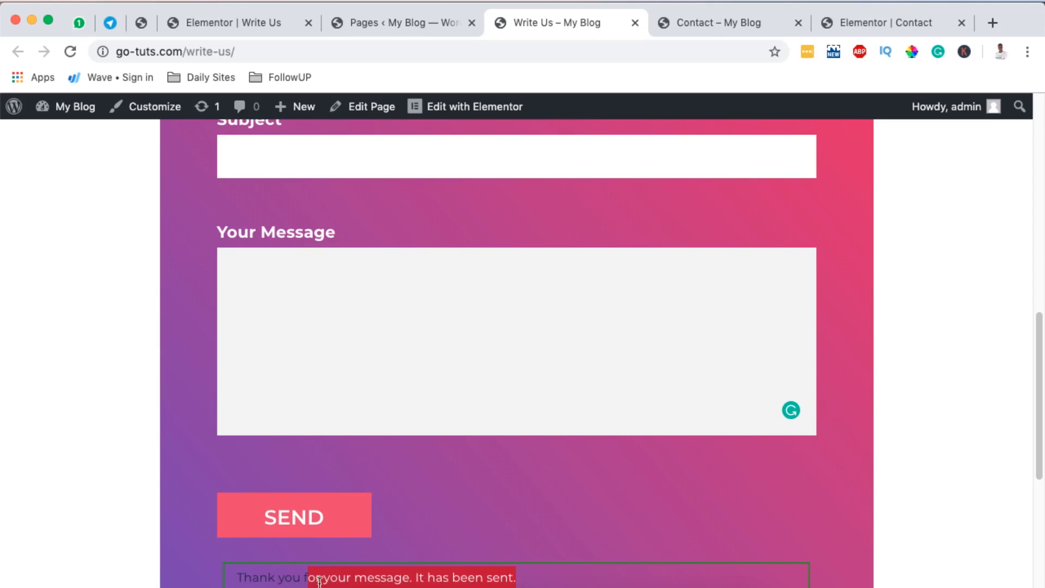
{"action": "left_click", "coordinate": [275, 578]}
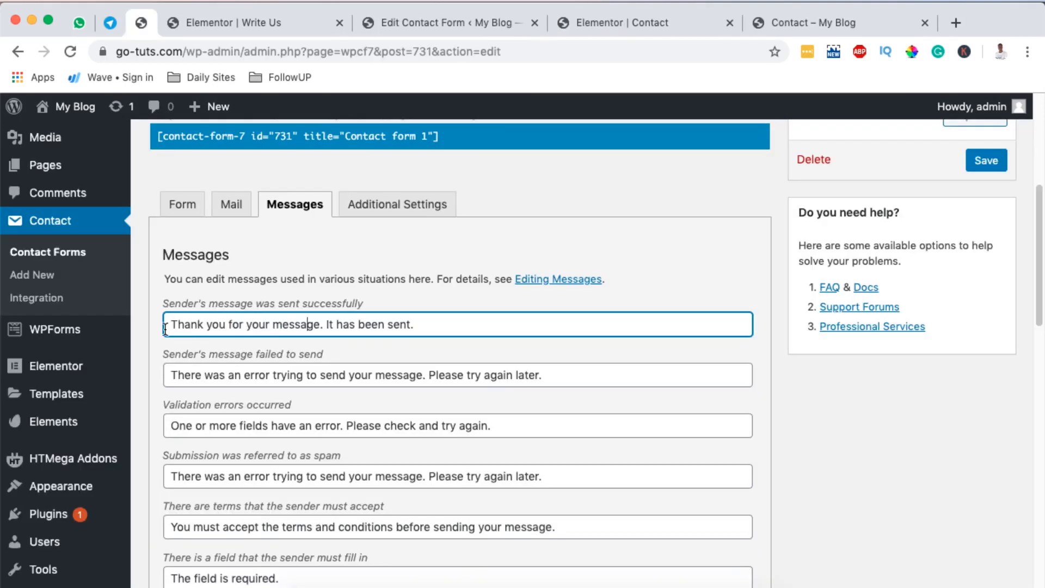
{"action": "left_click_drag", "start_coordinate": [169, 325], "coordinate": [394, 326]}
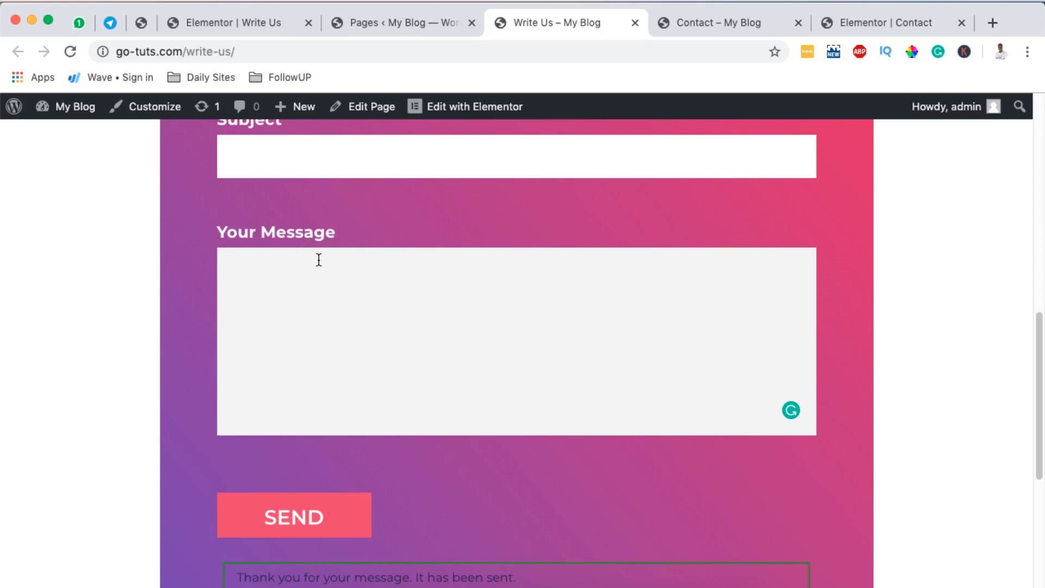
Step: Switch to the Mail app, open the My Blog "testing" email and check its sender, message body and contact form footer
{"action": "scroll", "coordinate": [317, 262], "scroll_direction": "up", "scroll_amount": 3}
{"action": "mouse_move", "coordinate": [297, 107]}
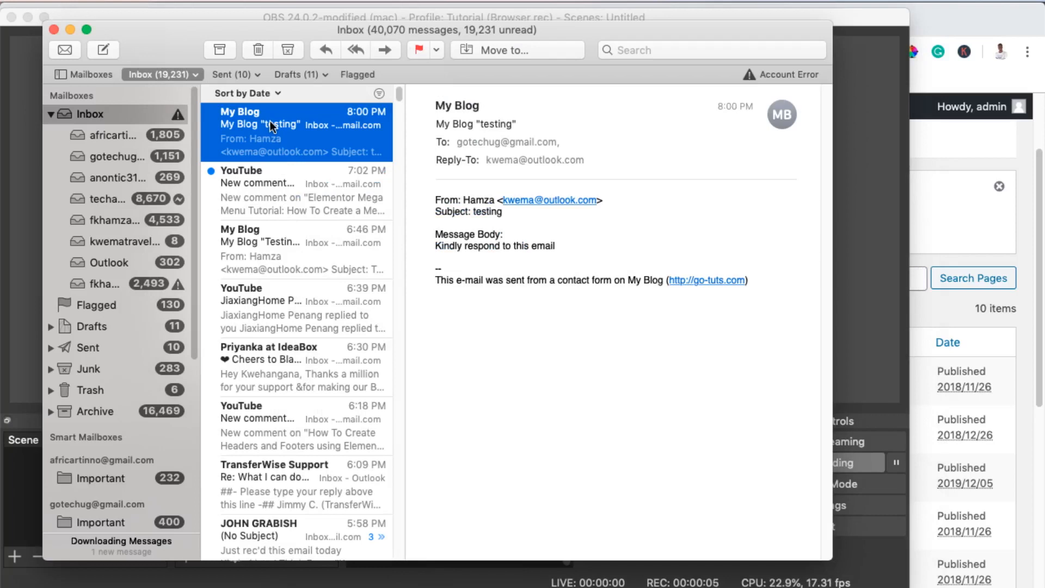
{"action": "double_click", "coordinate": [270, 126]}
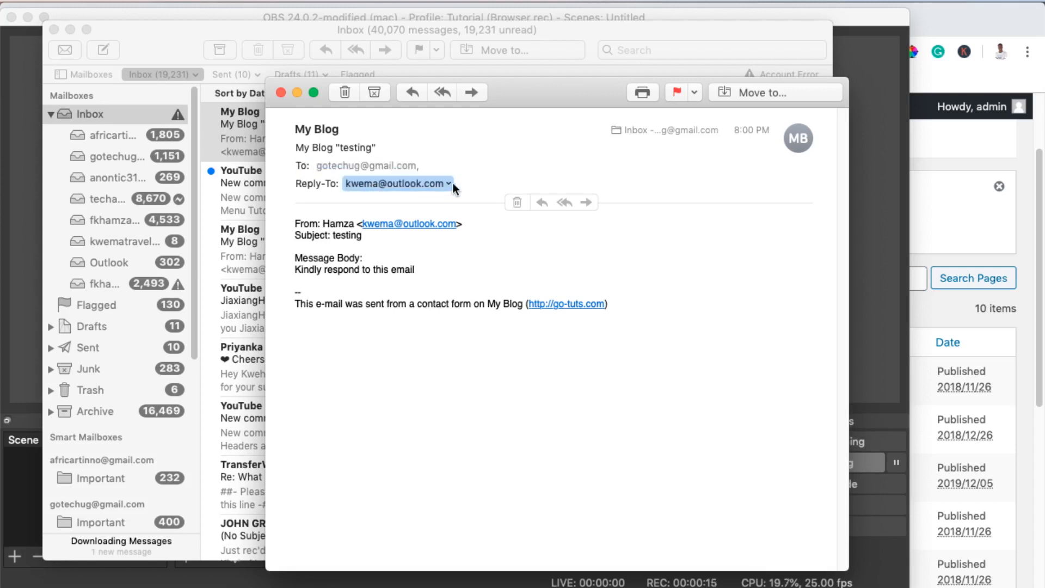
{"action": "left_click_drag", "start_coordinate": [295, 223], "coordinate": [382, 232]}
{"action": "left_click_drag", "start_coordinate": [295, 260], "coordinate": [462, 271]}
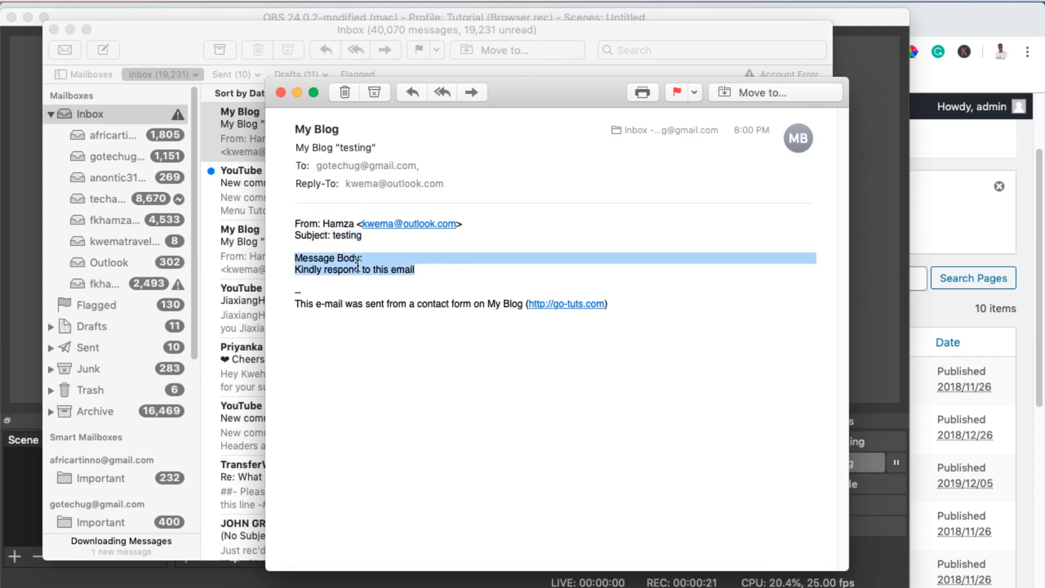
{"action": "left_click_drag", "start_coordinate": [293, 304], "coordinate": [650, 307]}
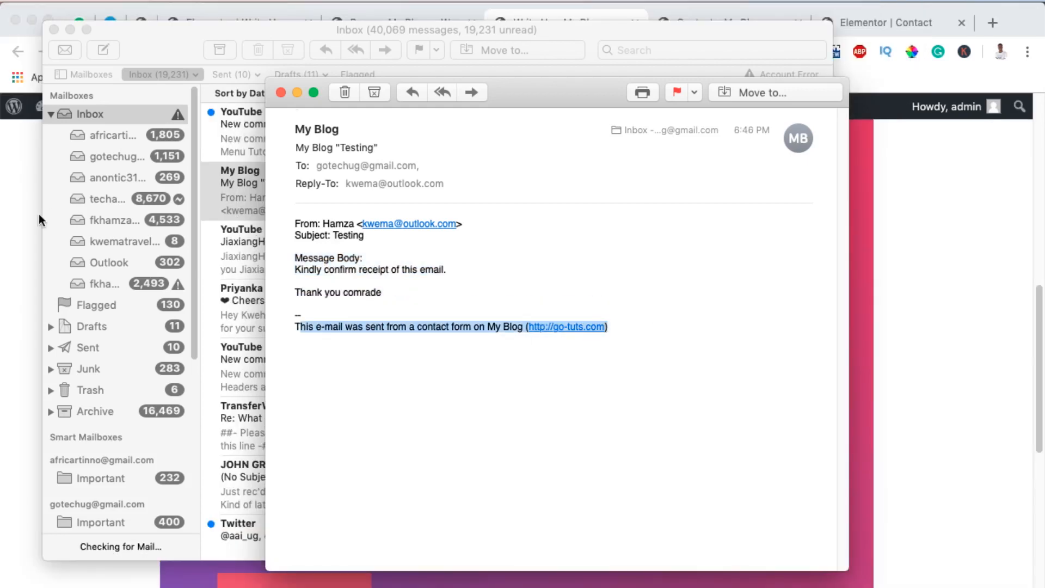
Step: Return to the published Write Us page in the browser and look over the styled form from the name field to the confirmation message
{"action": "left_click", "coordinate": [38, 214]}
{"action": "scroll", "coordinate": [533, 341], "scroll_direction": "up", "scroll_amount": 6}
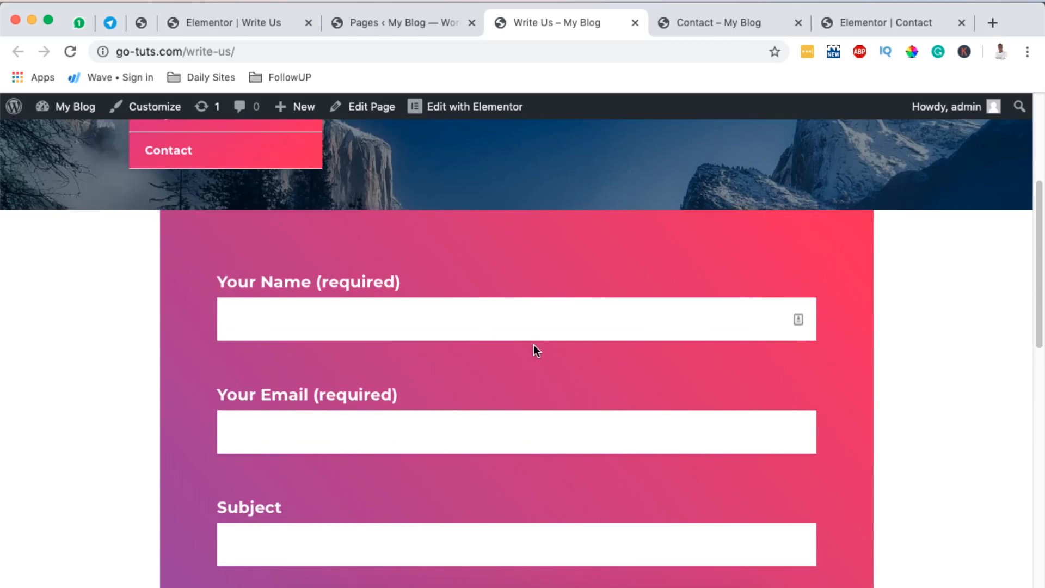
{"action": "scroll", "coordinate": [533, 348], "scroll_direction": "up", "scroll_amount": 1}
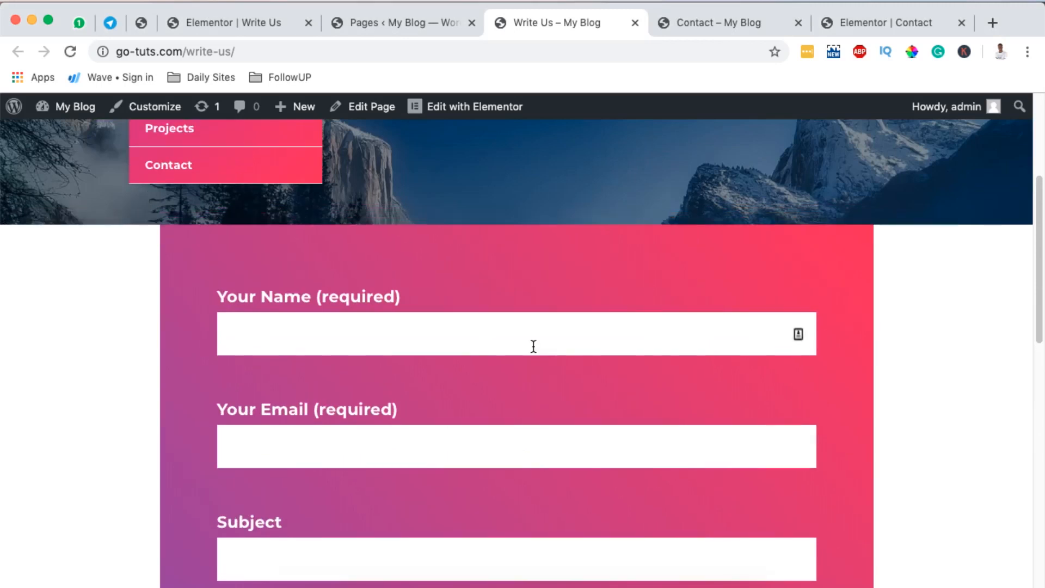
{"action": "scroll", "coordinate": [533, 346], "scroll_direction": "down", "scroll_amount": 10}
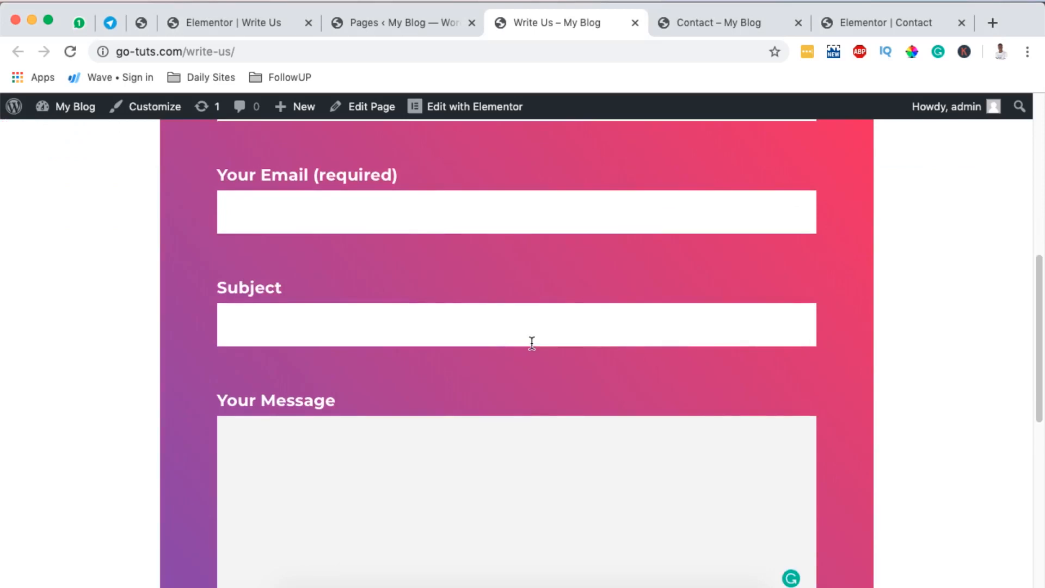
{"action": "scroll", "coordinate": [532, 343], "scroll_direction": "down", "scroll_amount": 1}
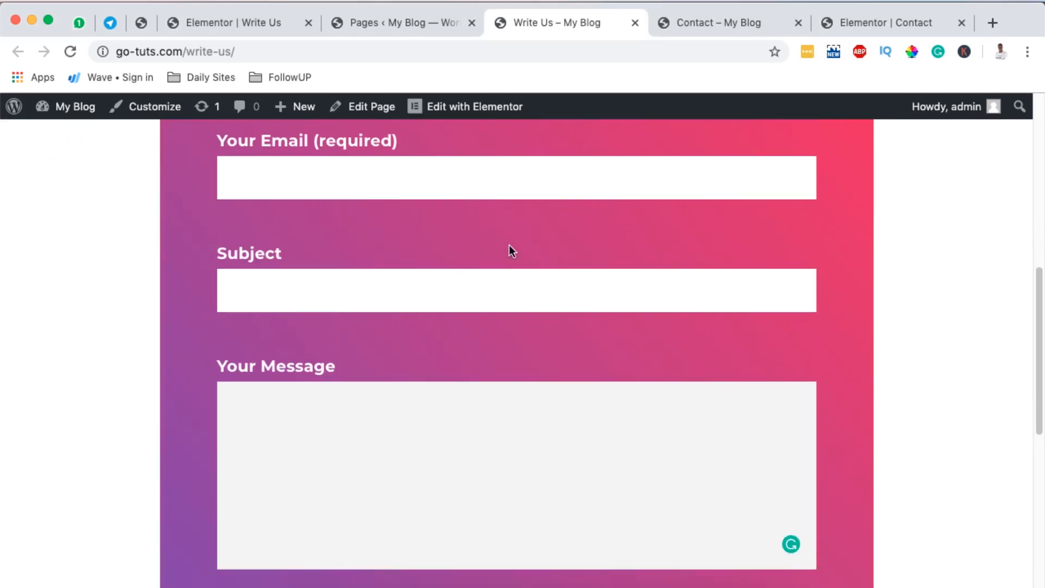
{"action": "scroll", "coordinate": [547, 261], "scroll_direction": "down", "scroll_amount": 4}
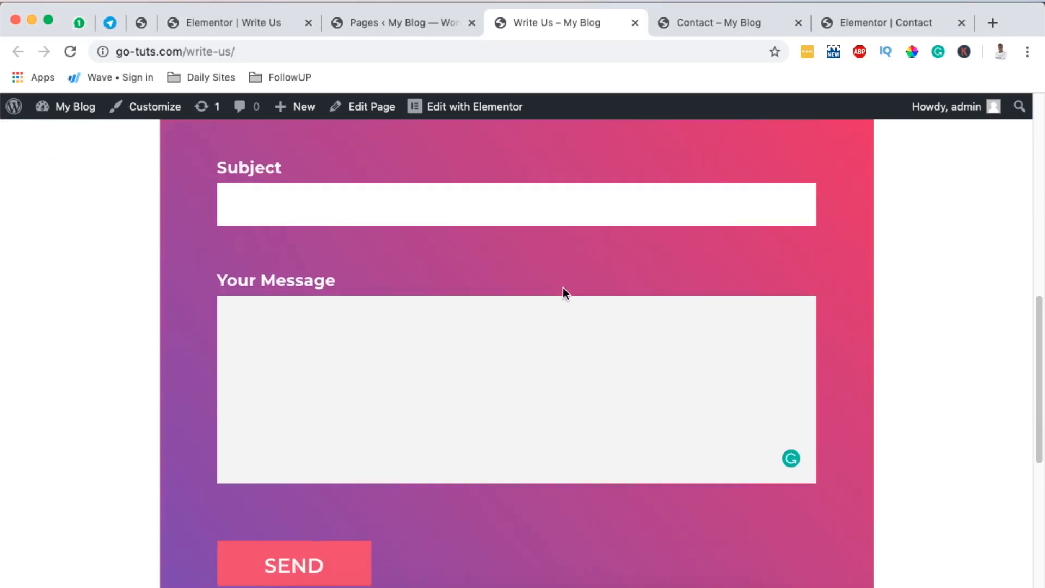
{"action": "scroll", "coordinate": [563, 287], "scroll_direction": "down", "scroll_amount": 5}
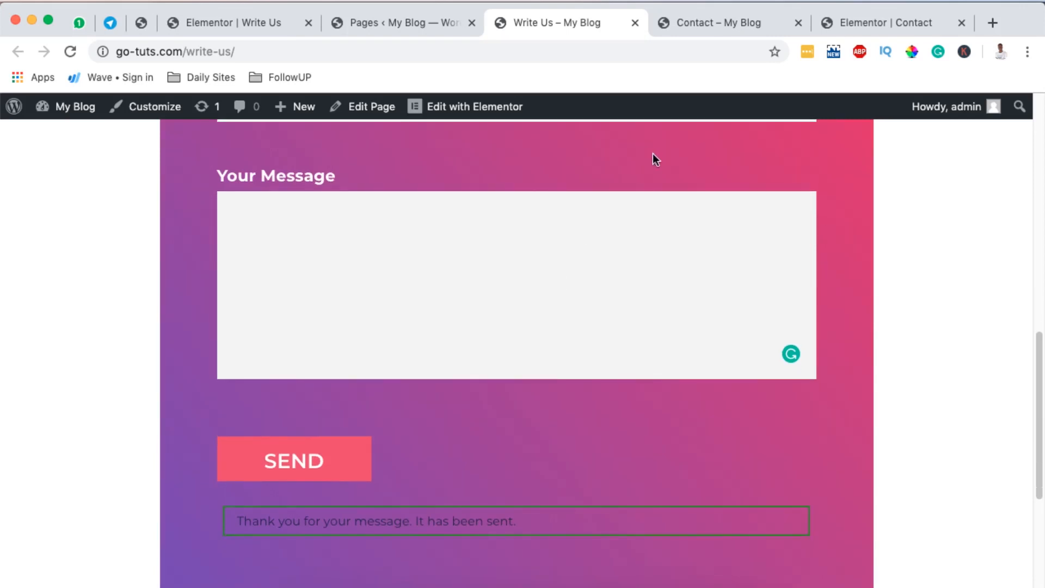
{"action": "scroll", "coordinate": [649, 180], "scroll_direction": "up", "scroll_amount": 6}
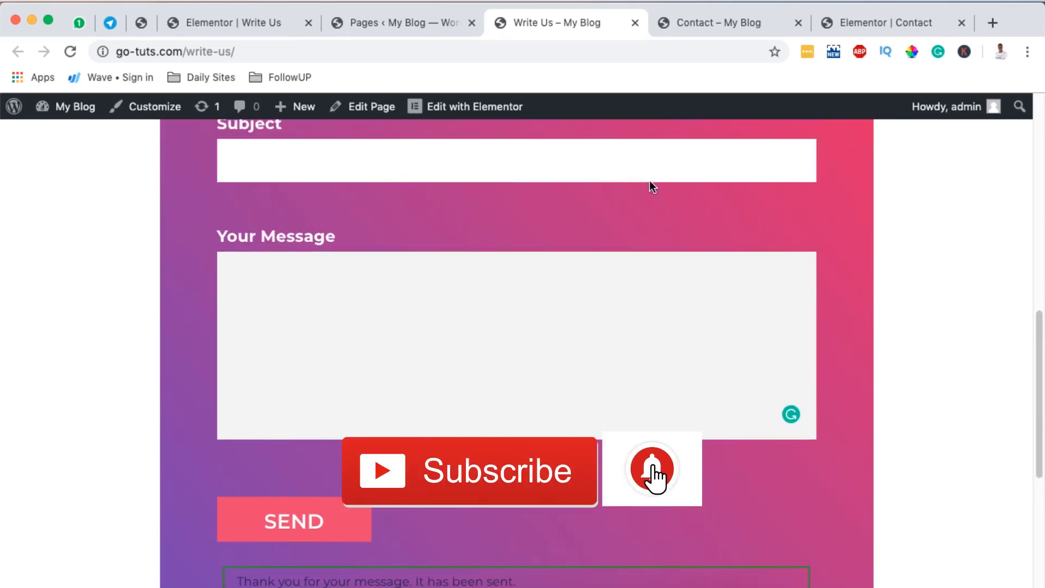
{"action": "scroll", "coordinate": [649, 182], "scroll_direction": "up", "scroll_amount": 4}
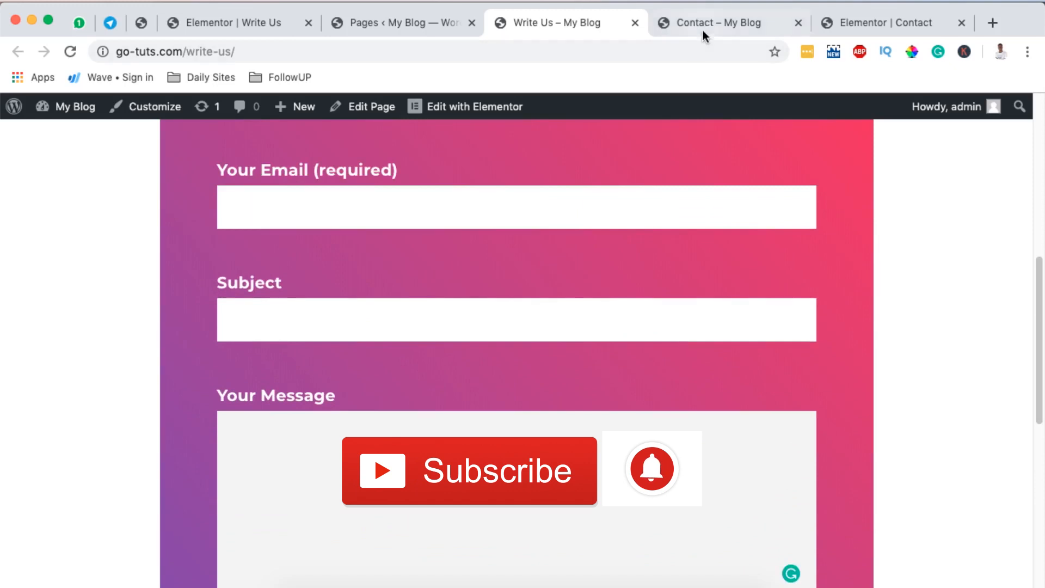